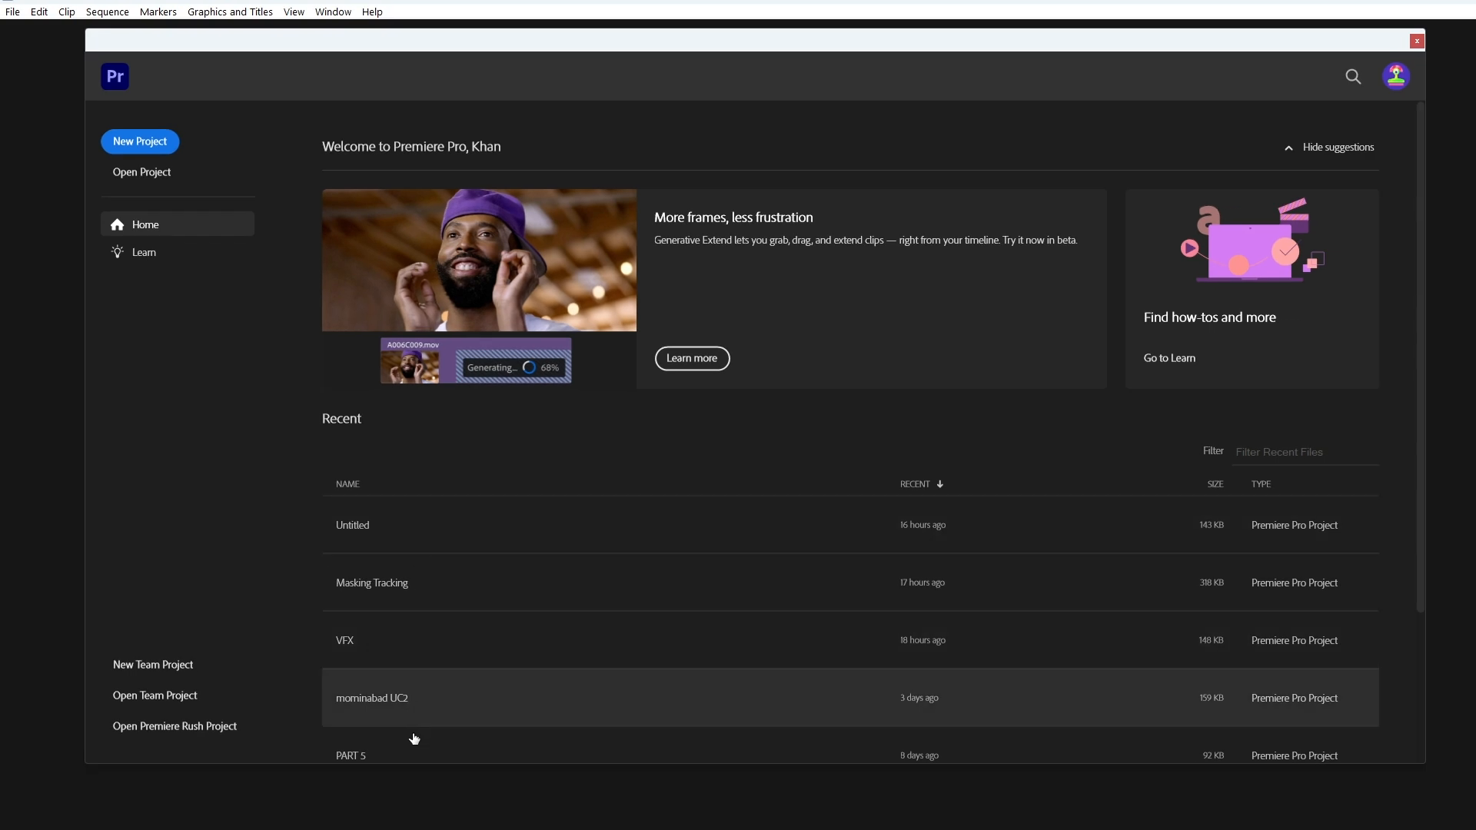
# Start a new project and name it Part 1
pyautogui.scroll(-3, 413, 739)
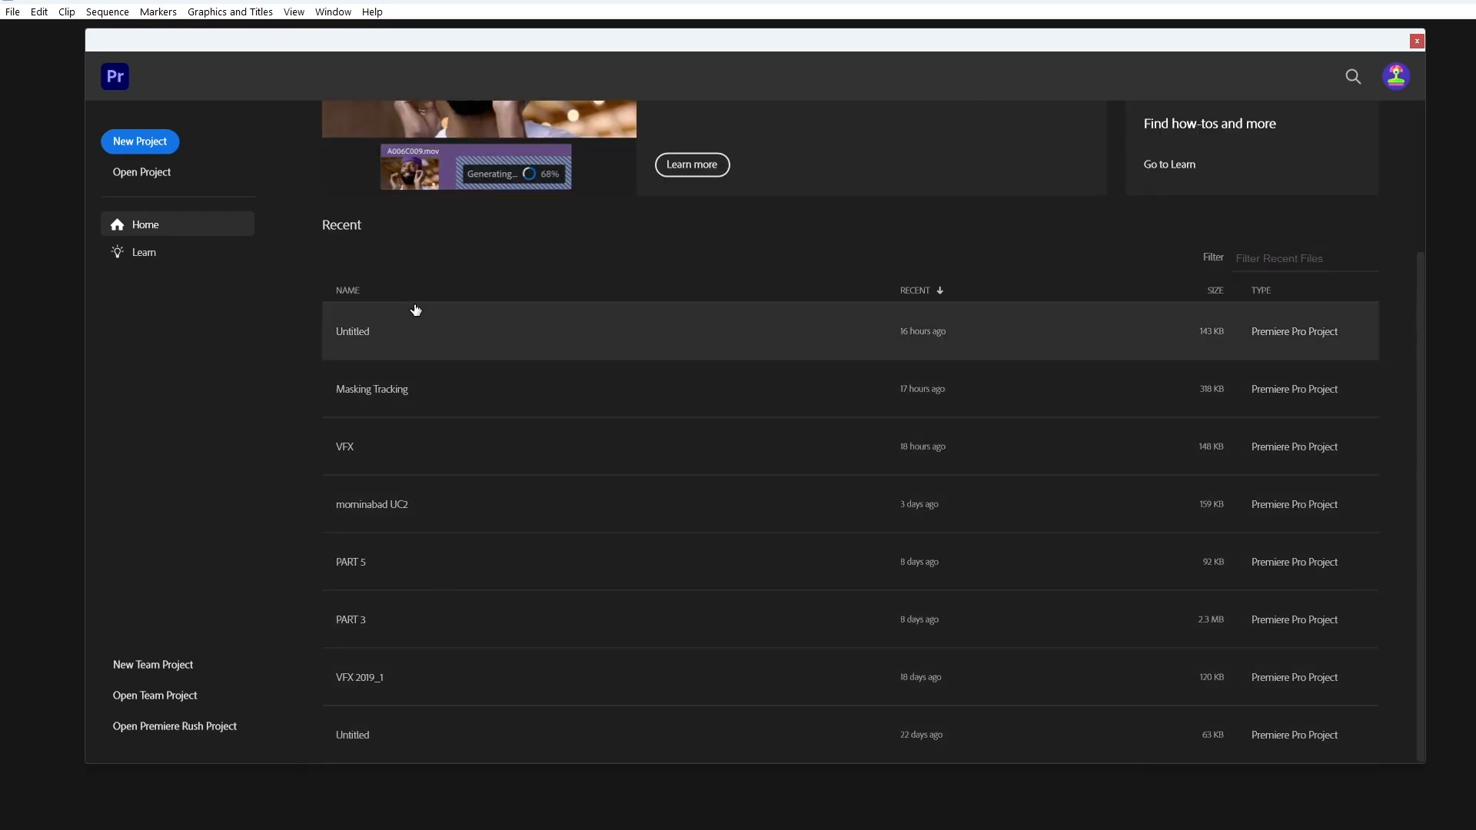
pyautogui.scroll(3, 415, 310)
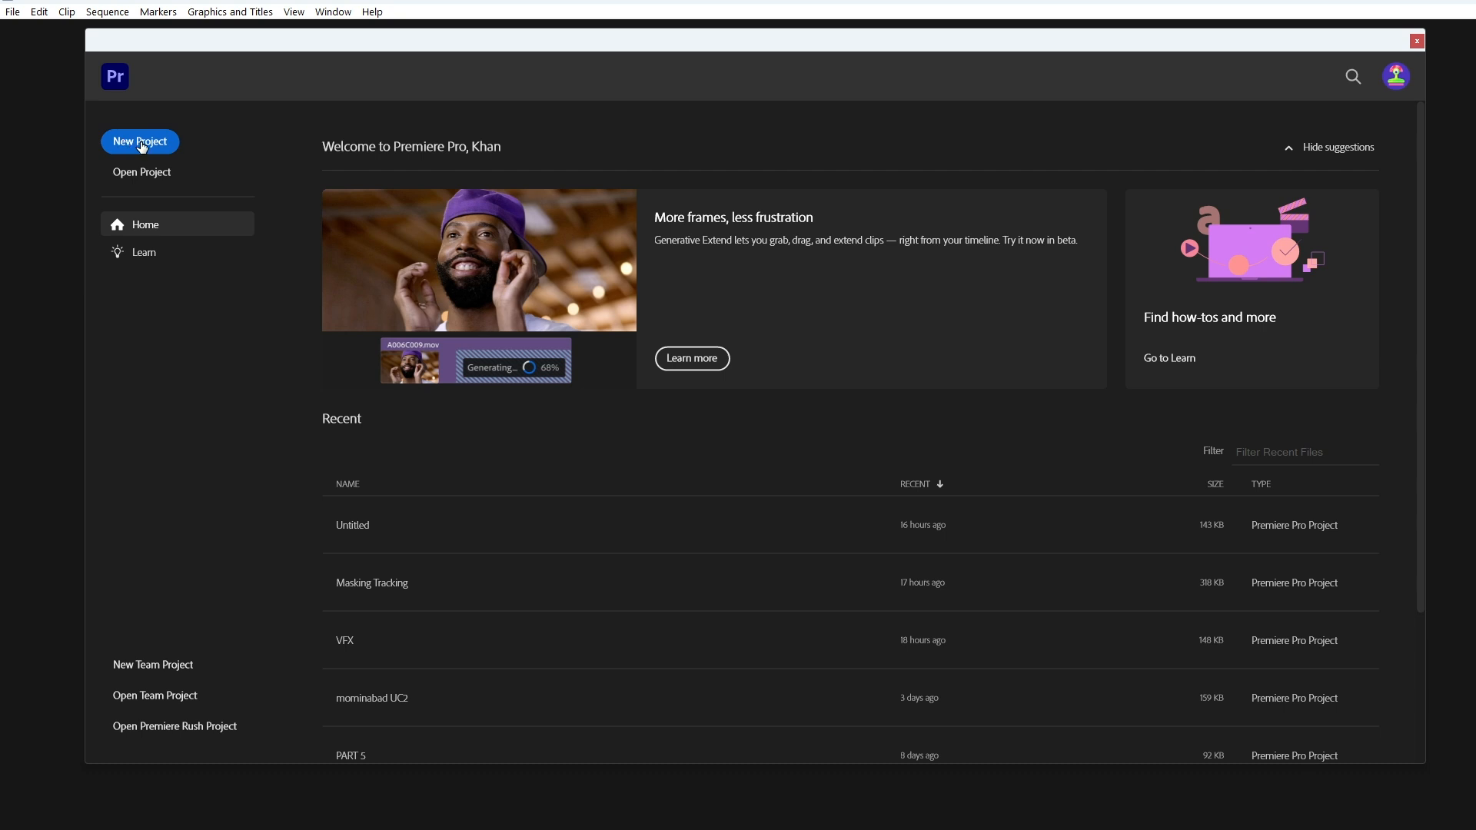
pyautogui.click(141, 143)
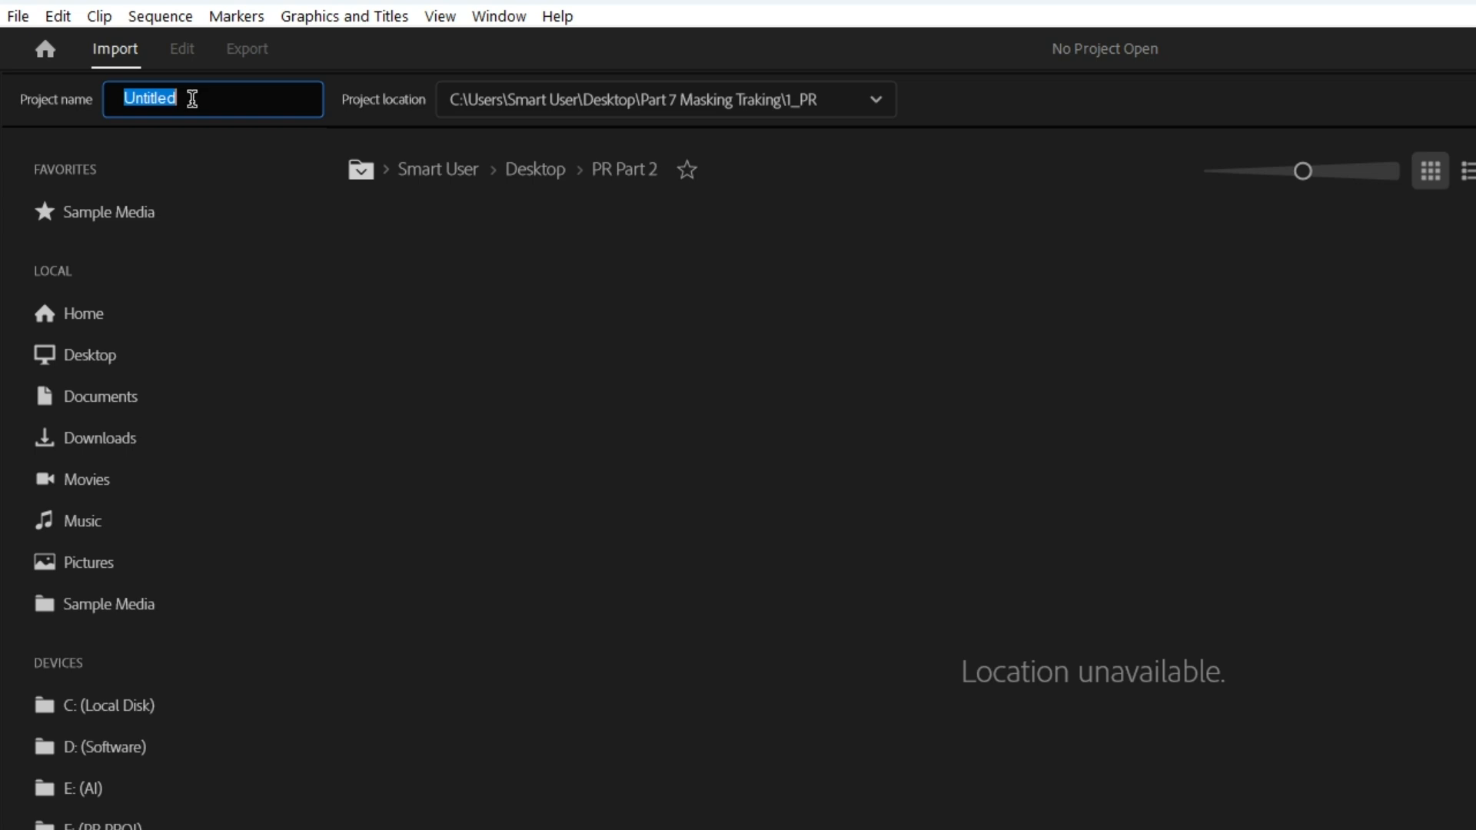
pyautogui.write('Part 1')
# Browse for a custom project location and go to the Desktop folder
pyautogui.click(877, 105)
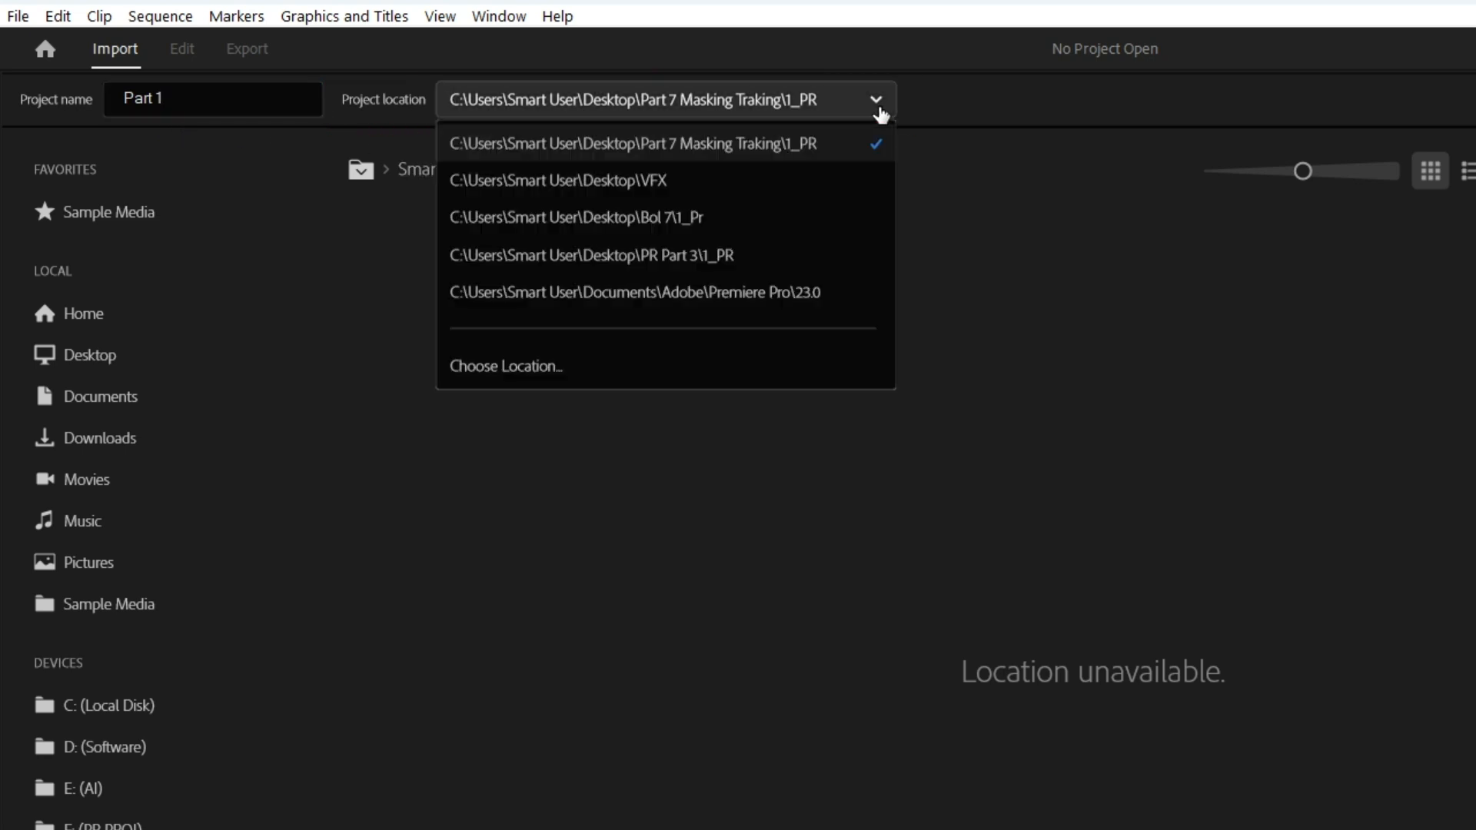
pyautogui.click(486, 376)
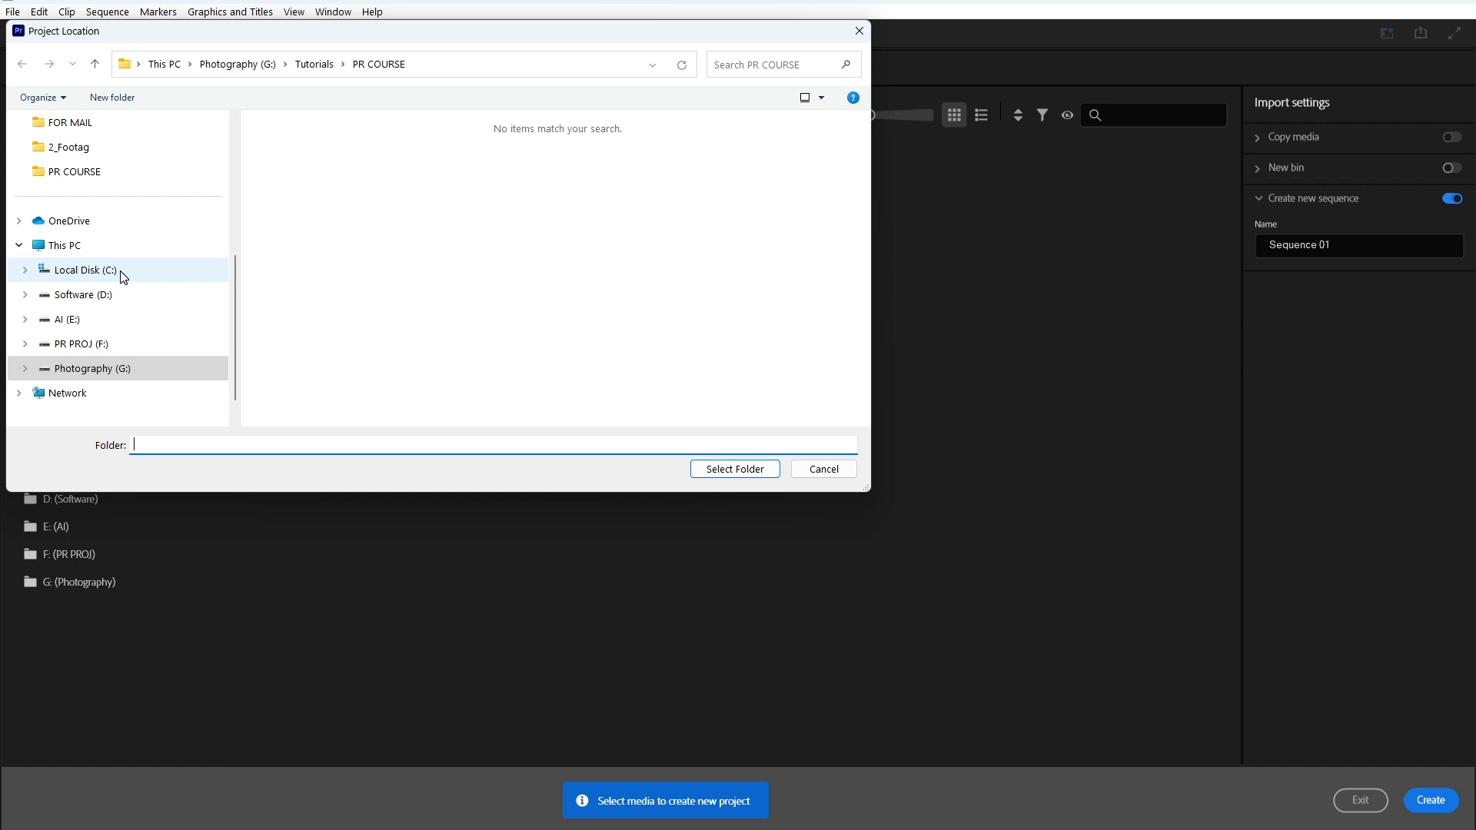
pyautogui.click(69, 248)
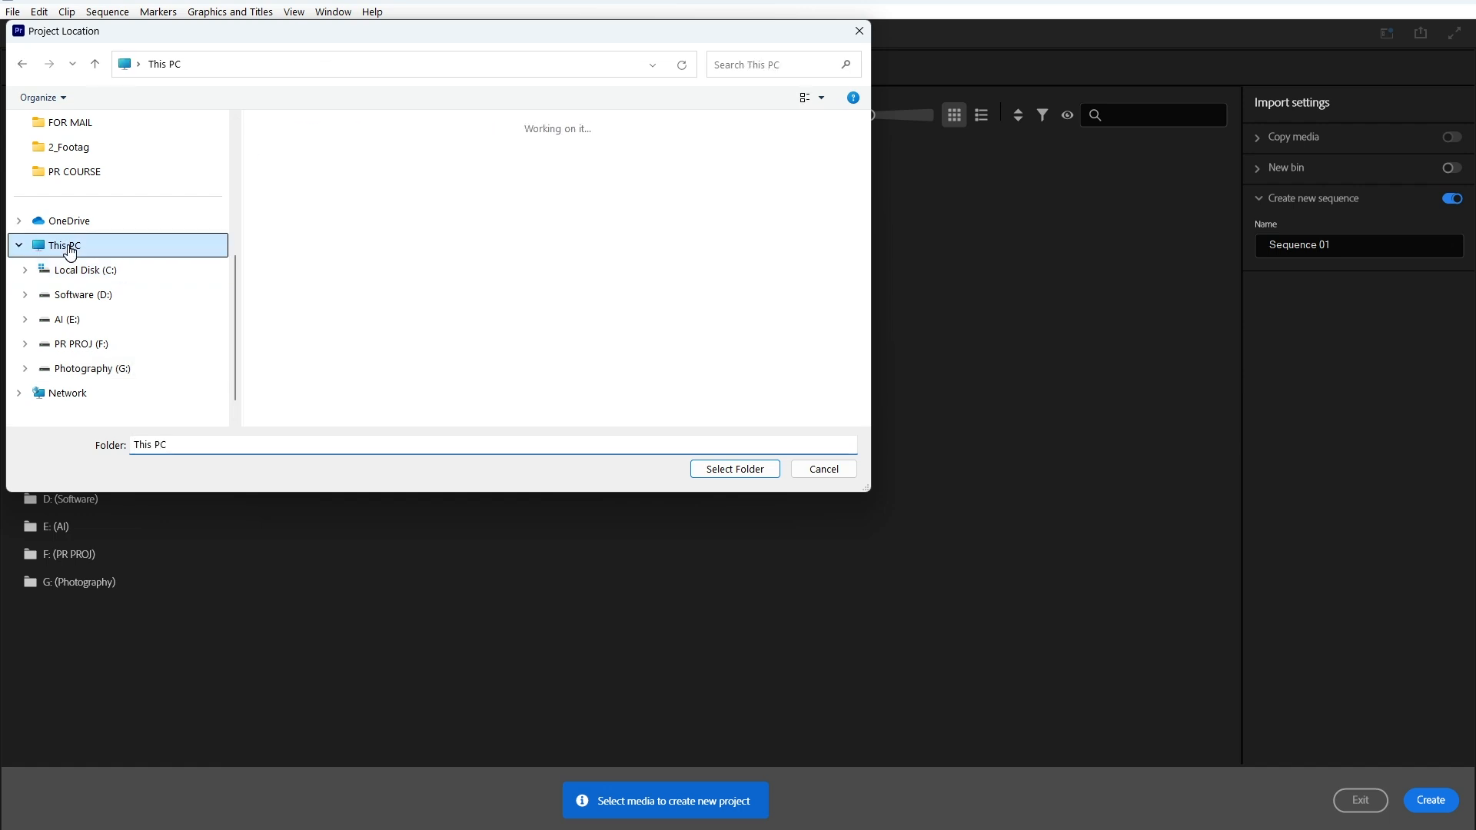
pyautogui.scroll(3, 75, 247)
pyautogui.click(73, 173)
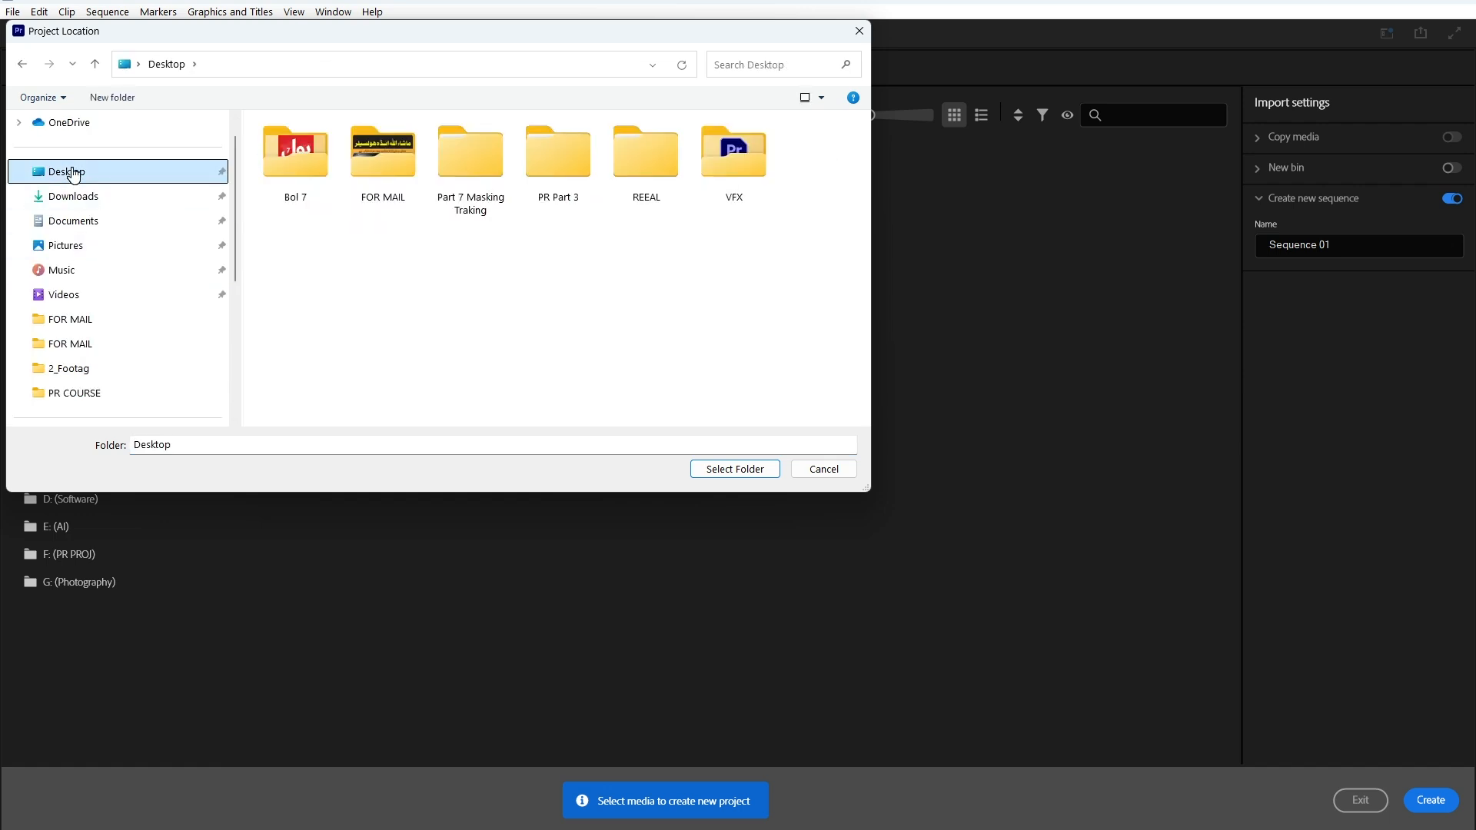
# Make a new folder named PART 1 on the Desktop and create the project in it
pyautogui.rightClick(405, 266)
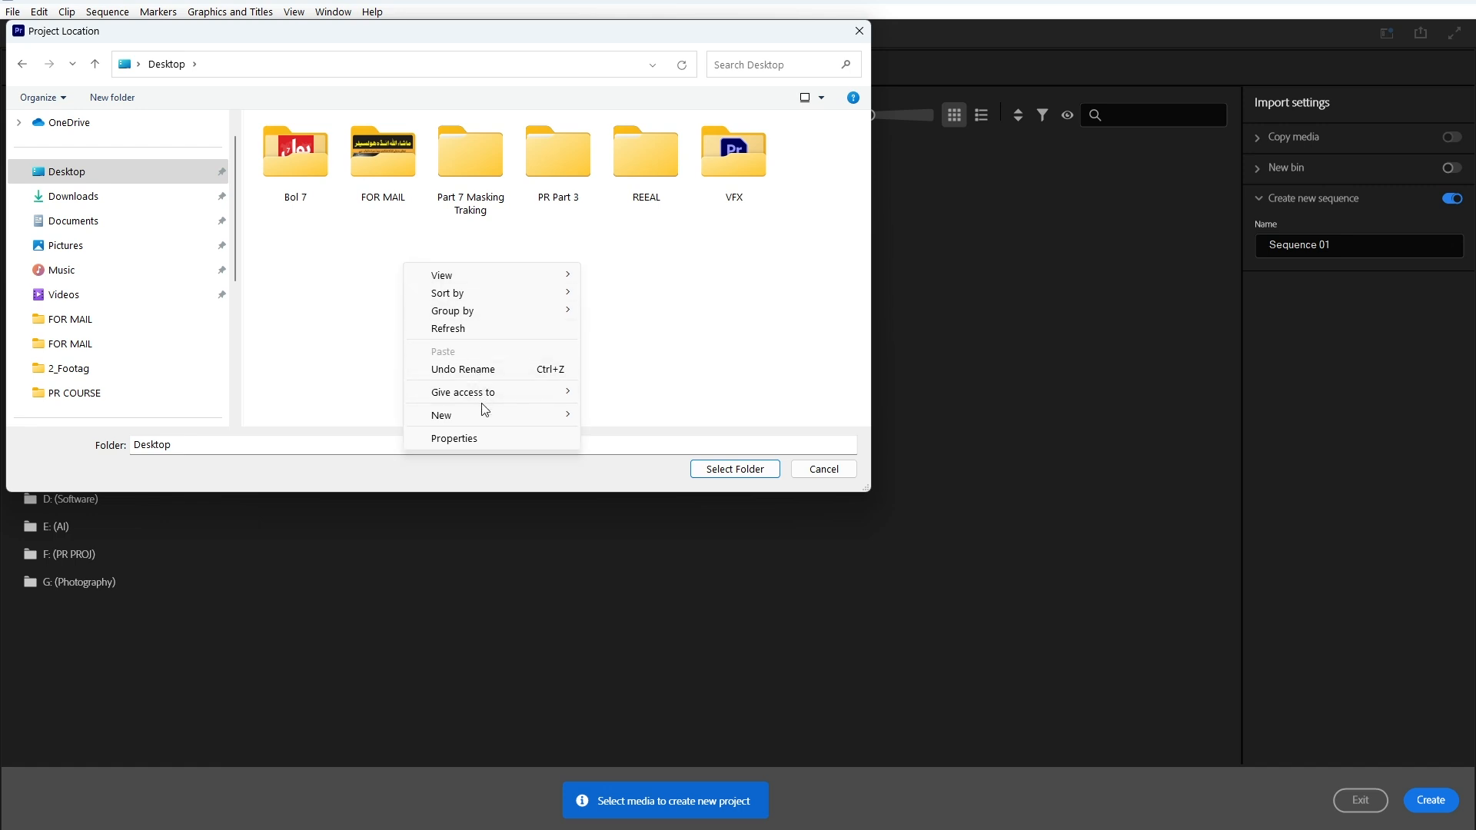
pyautogui.moveTo(482, 414)
pyautogui.click(602, 417)
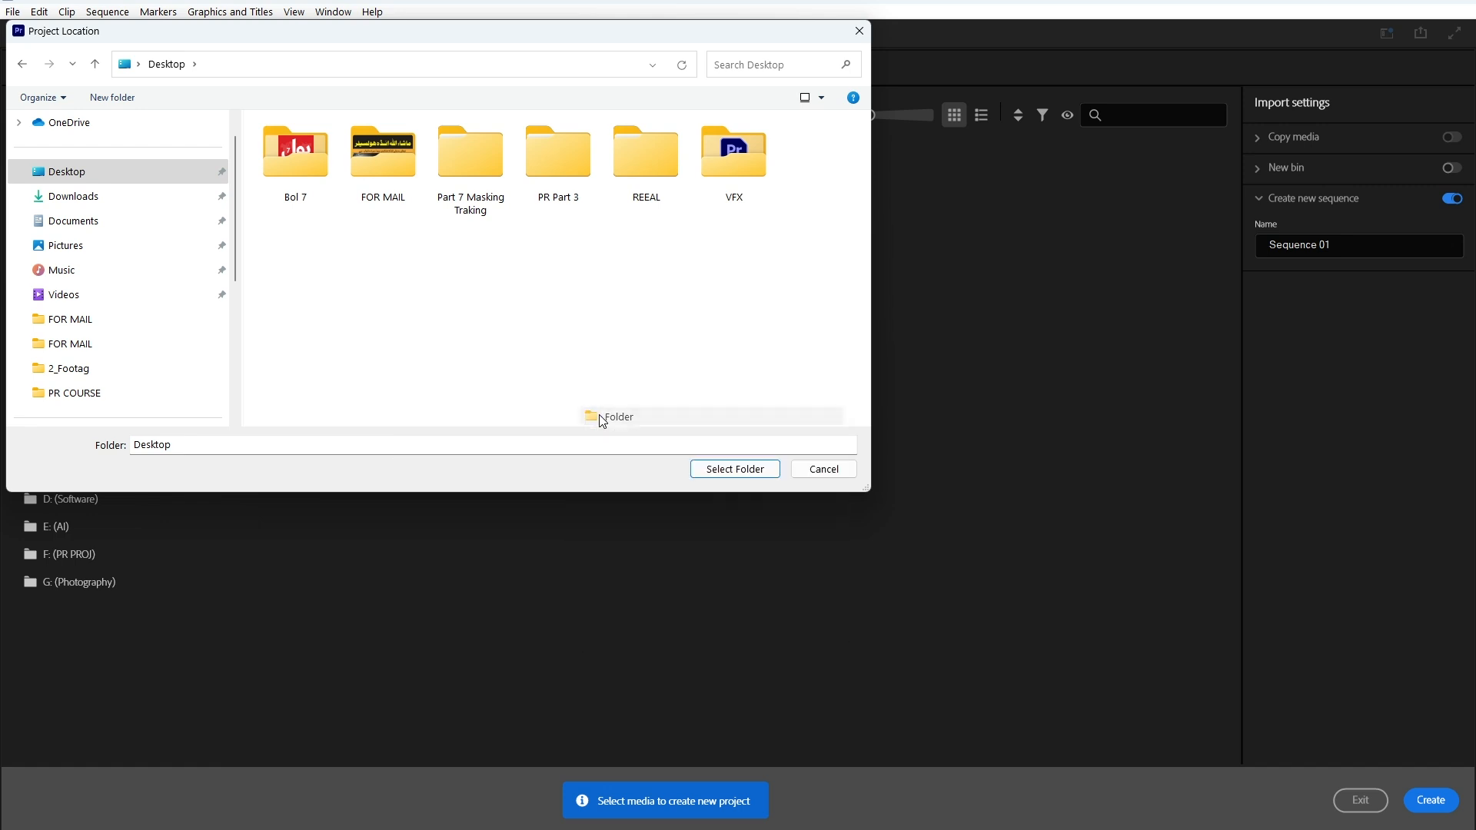
pyautogui.write('PART 1')
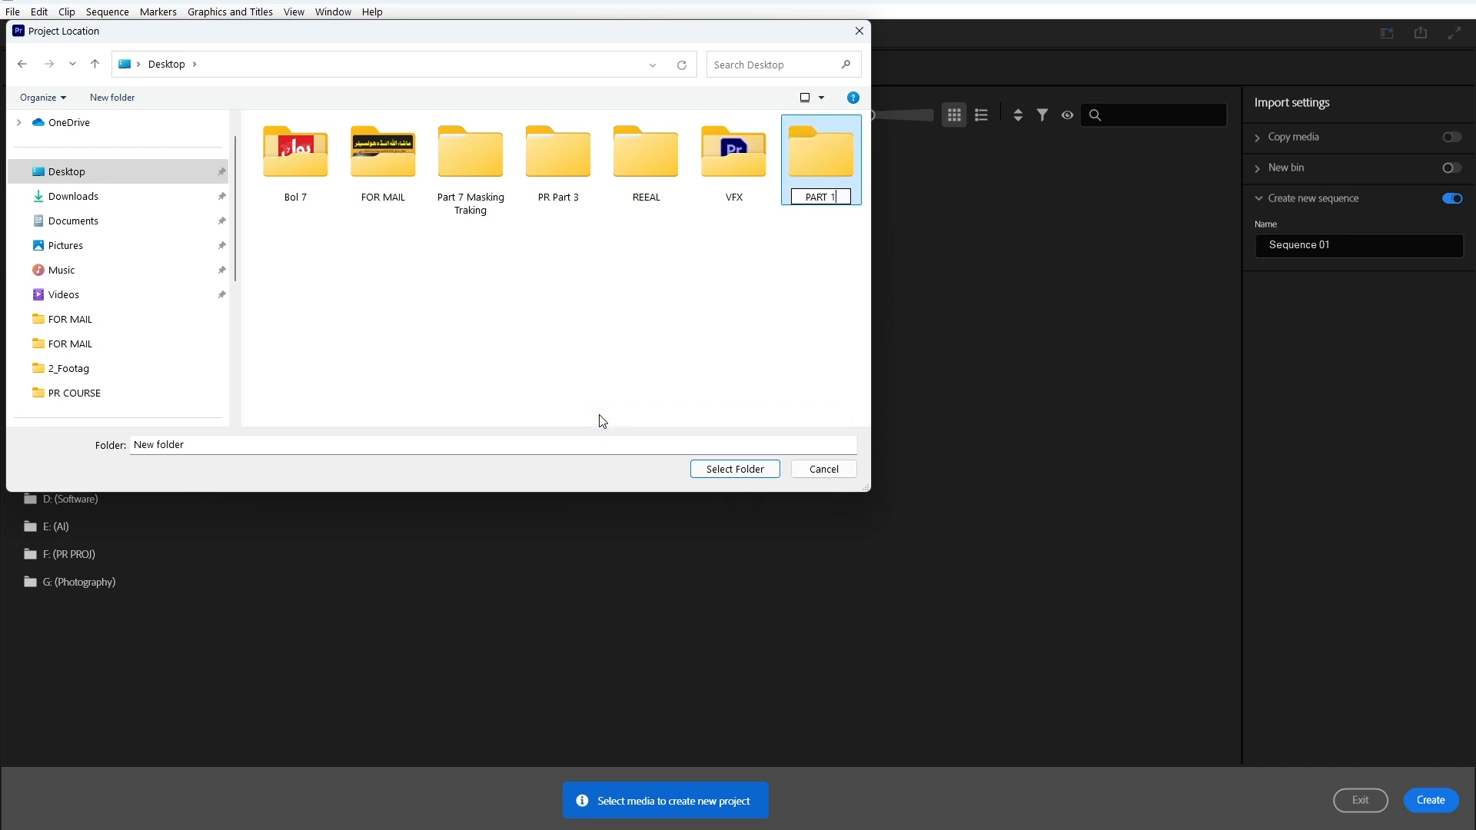
pyautogui.press('Return')
pyautogui.click(721, 473)
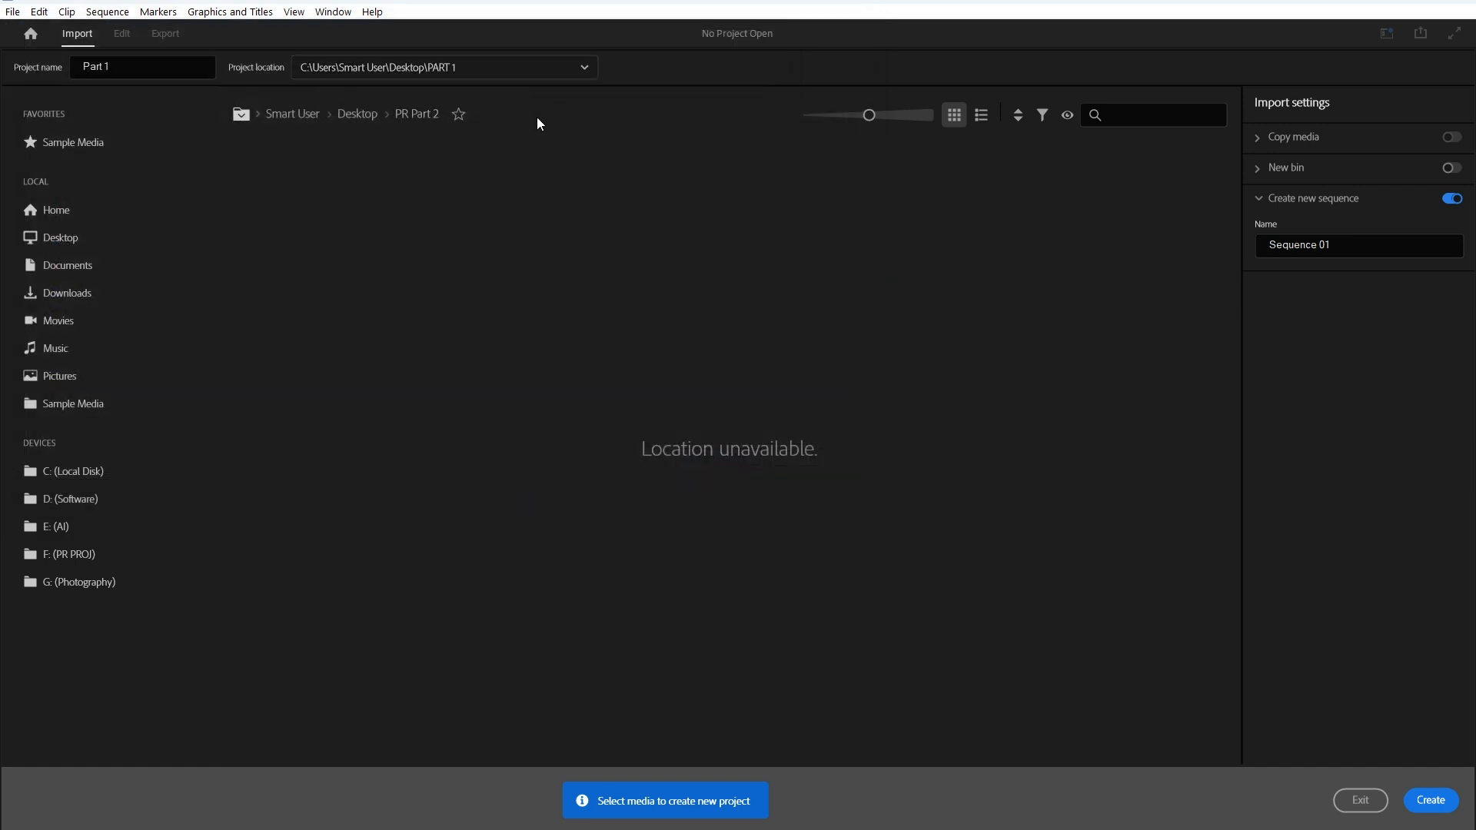
pyautogui.click(1431, 801)
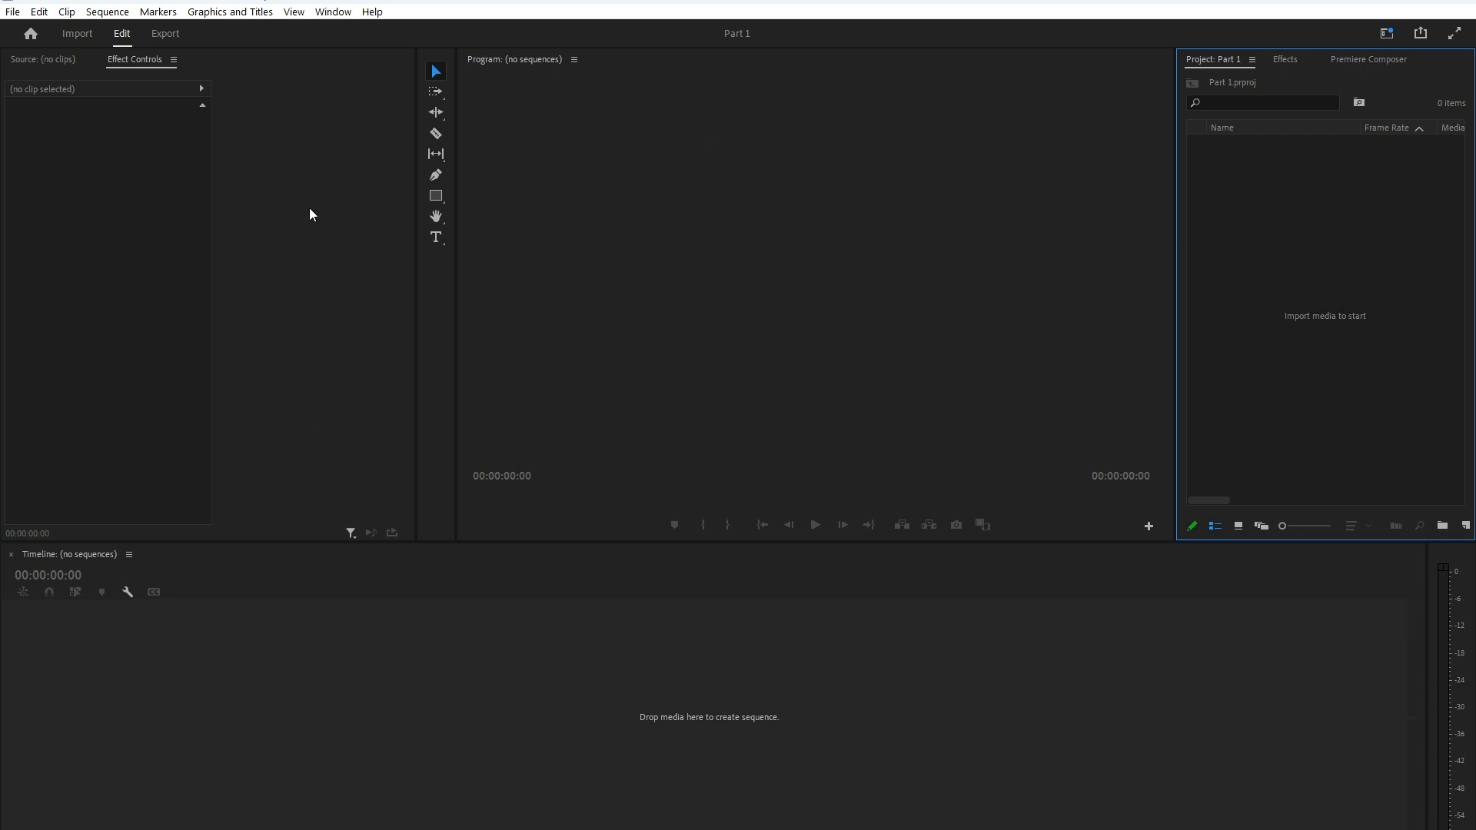
# Reset the Editing workspace to its saved layout
pyautogui.click(338, 13)
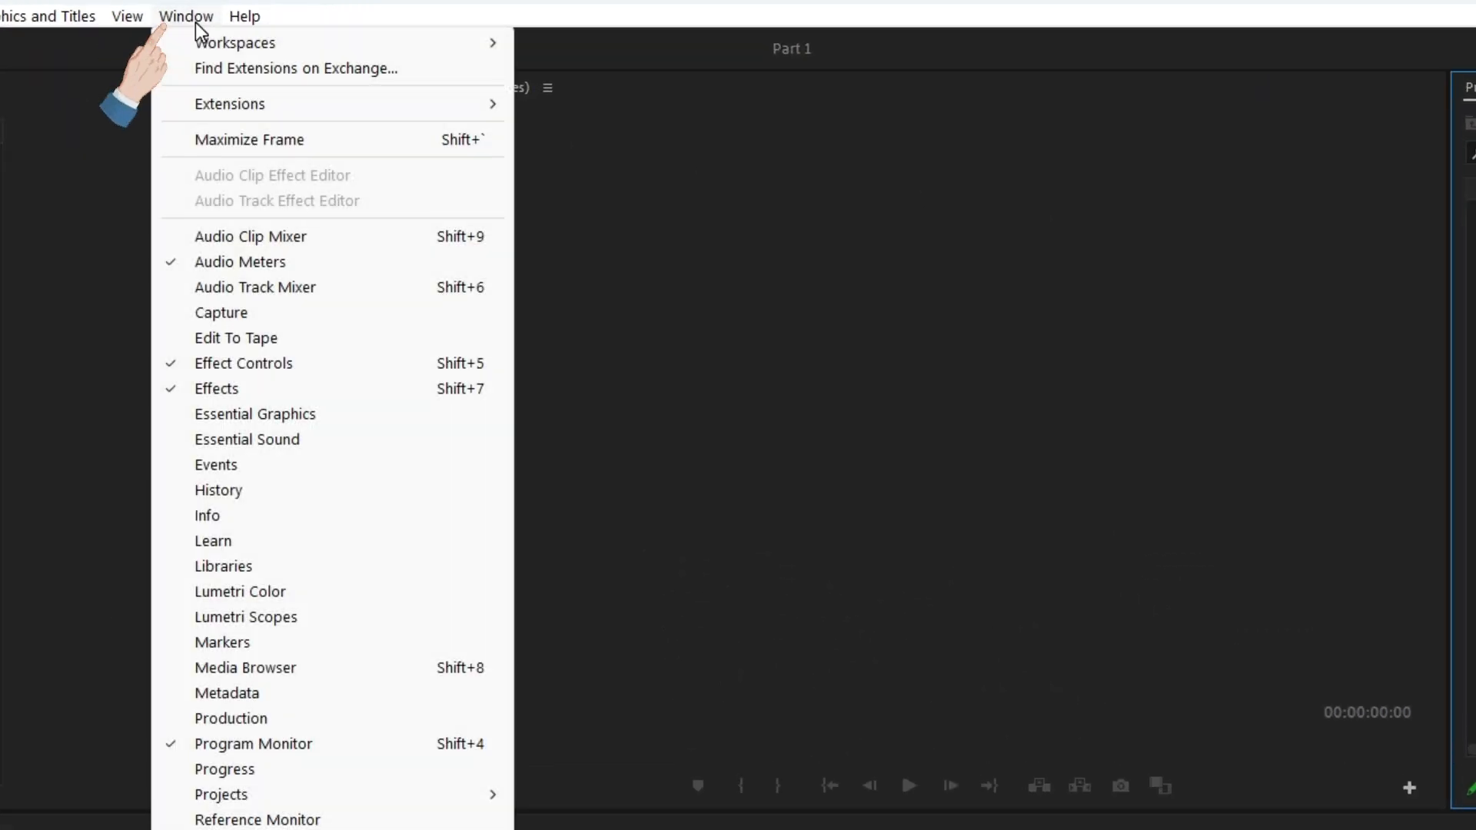
pyautogui.moveTo(220, 42)
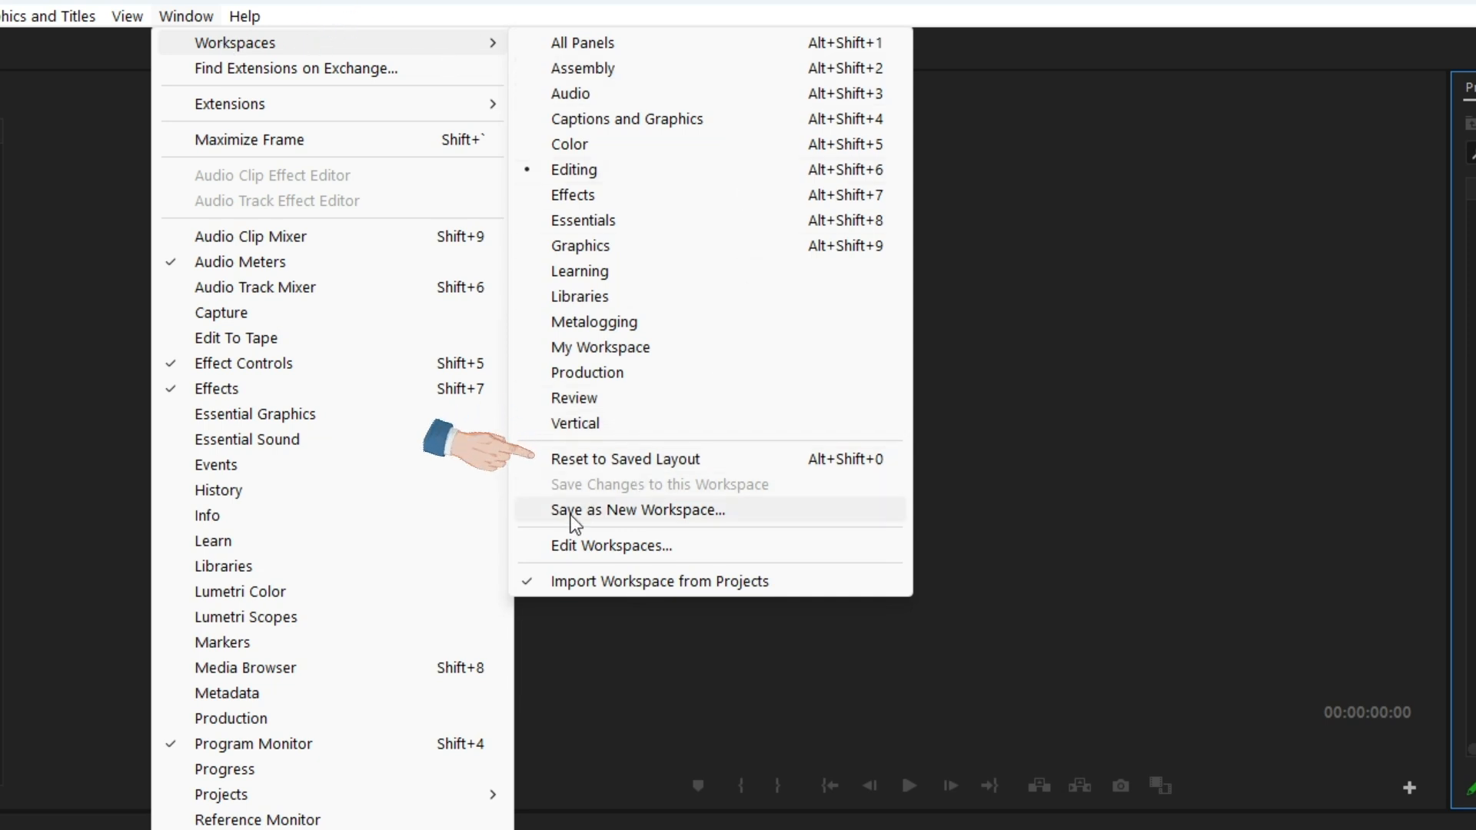
pyautogui.click(606, 458)
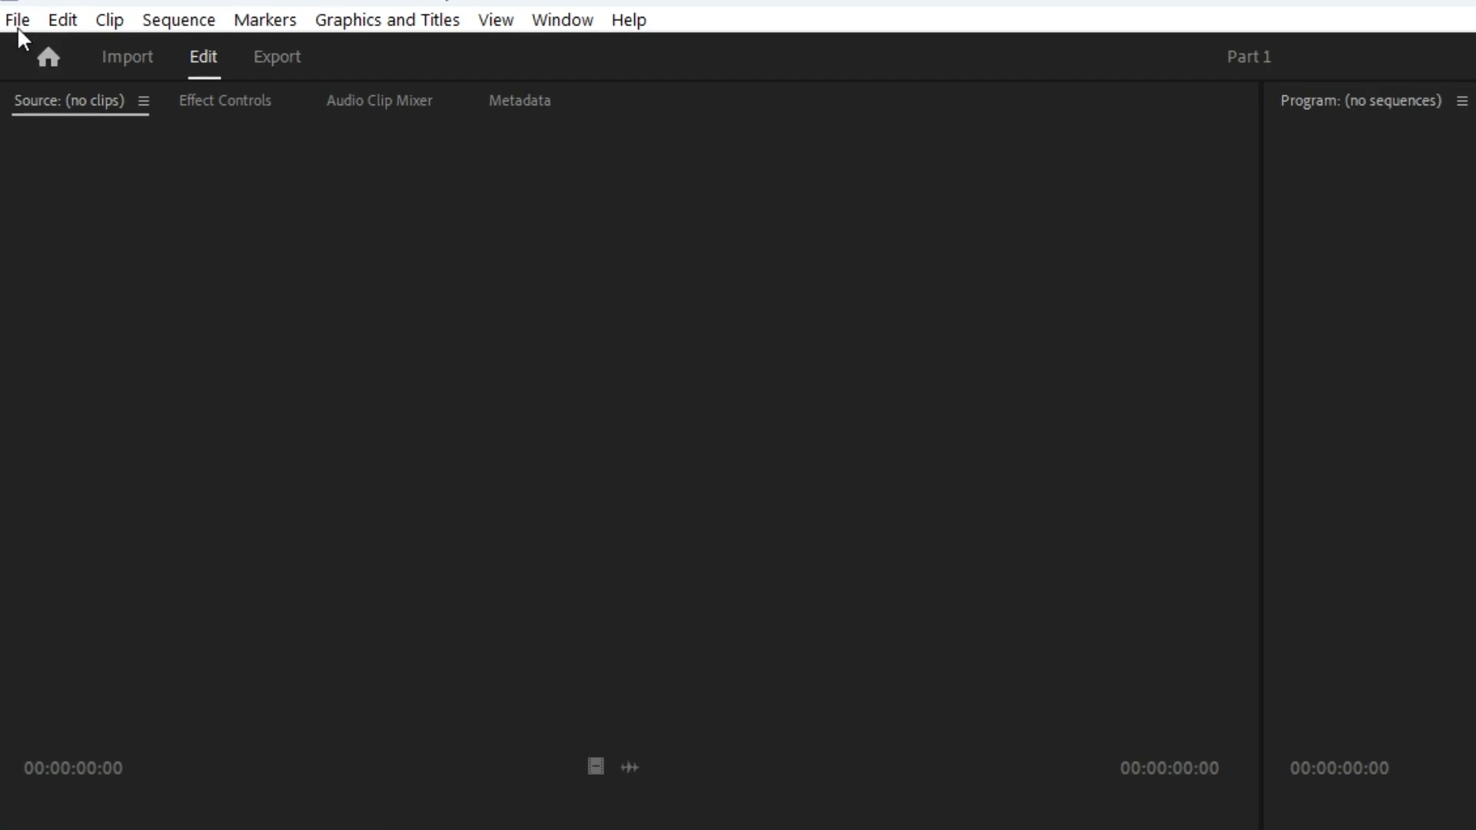
# Start a new sequence with DSLR editing mode, a 24.00 frames/second timebase and a 1920 x 1080 frame size
pyautogui.click(19, 23)
pyautogui.moveTo(46, 51)
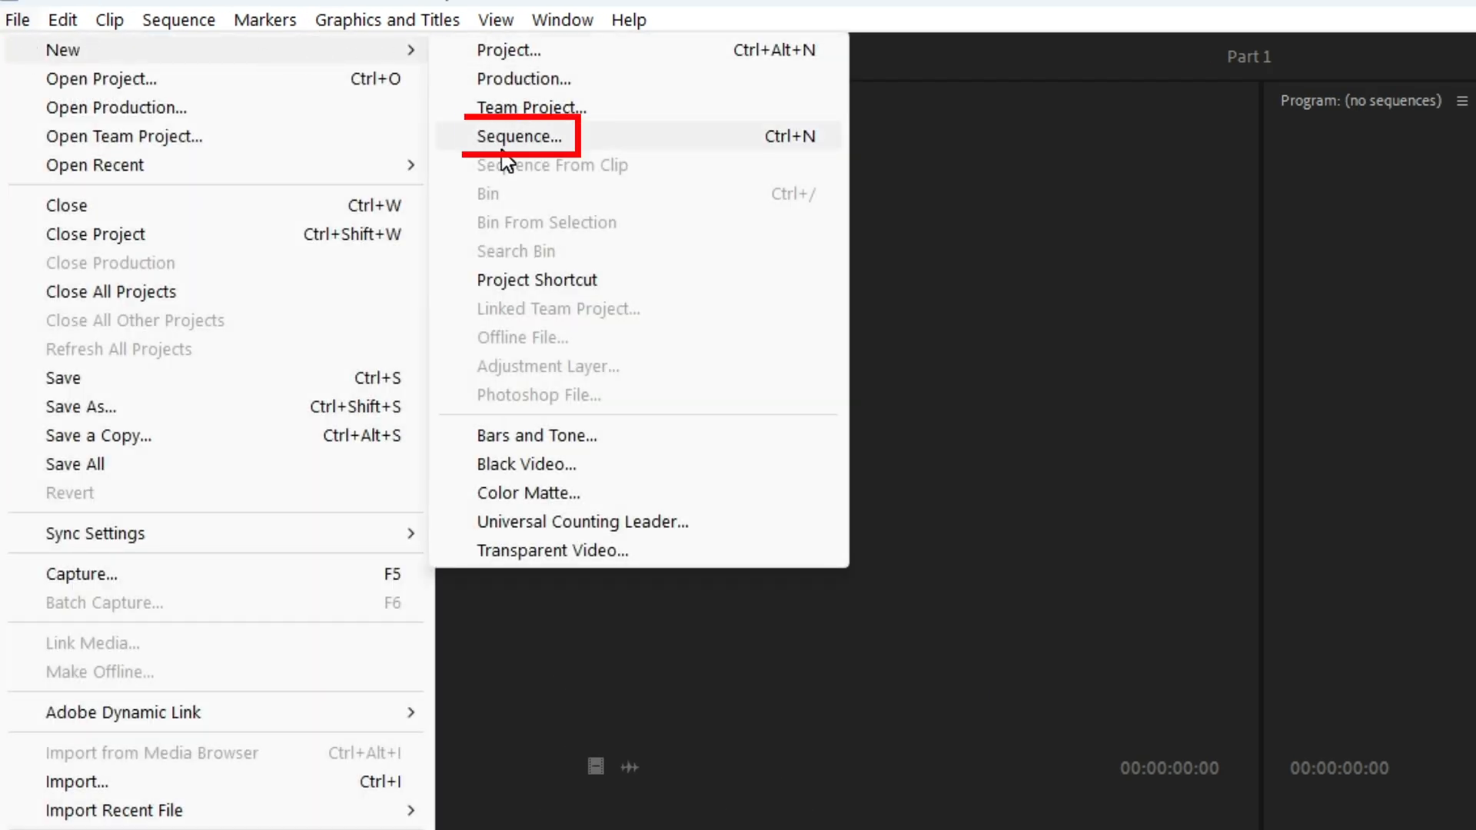
pyautogui.click(766, 140)
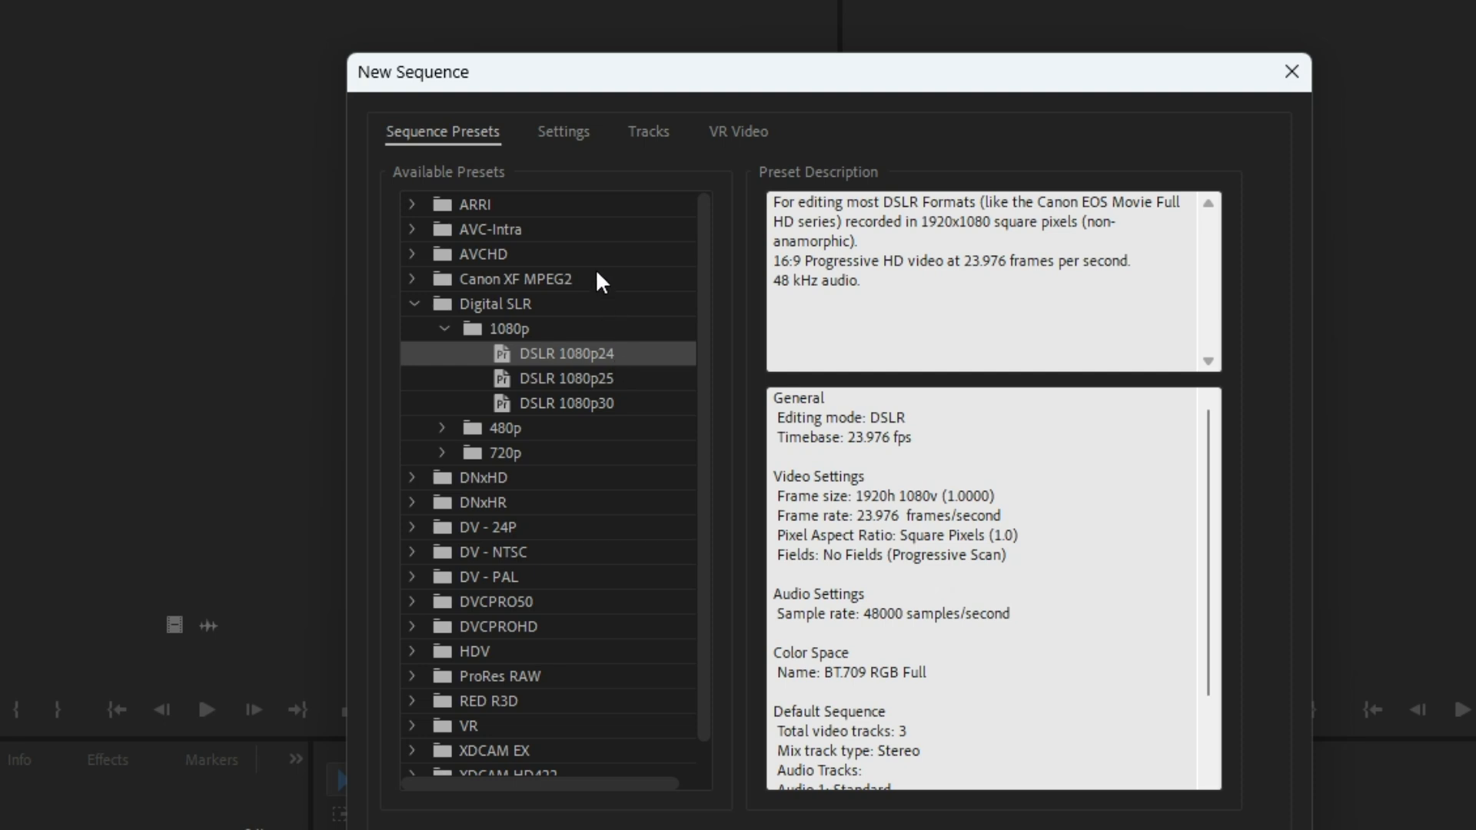
pyautogui.click(569, 140)
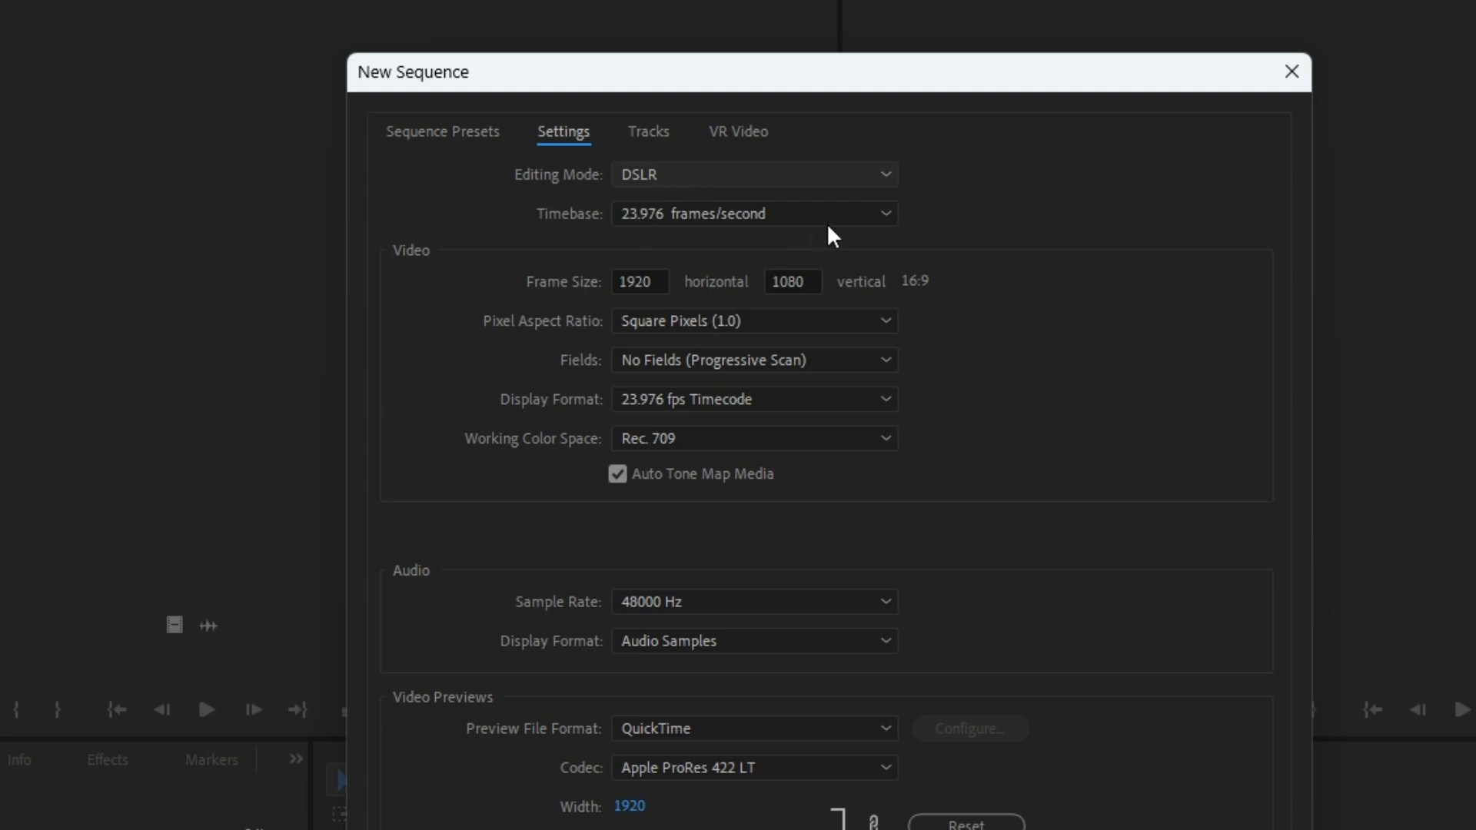
pyautogui.click(686, 176)
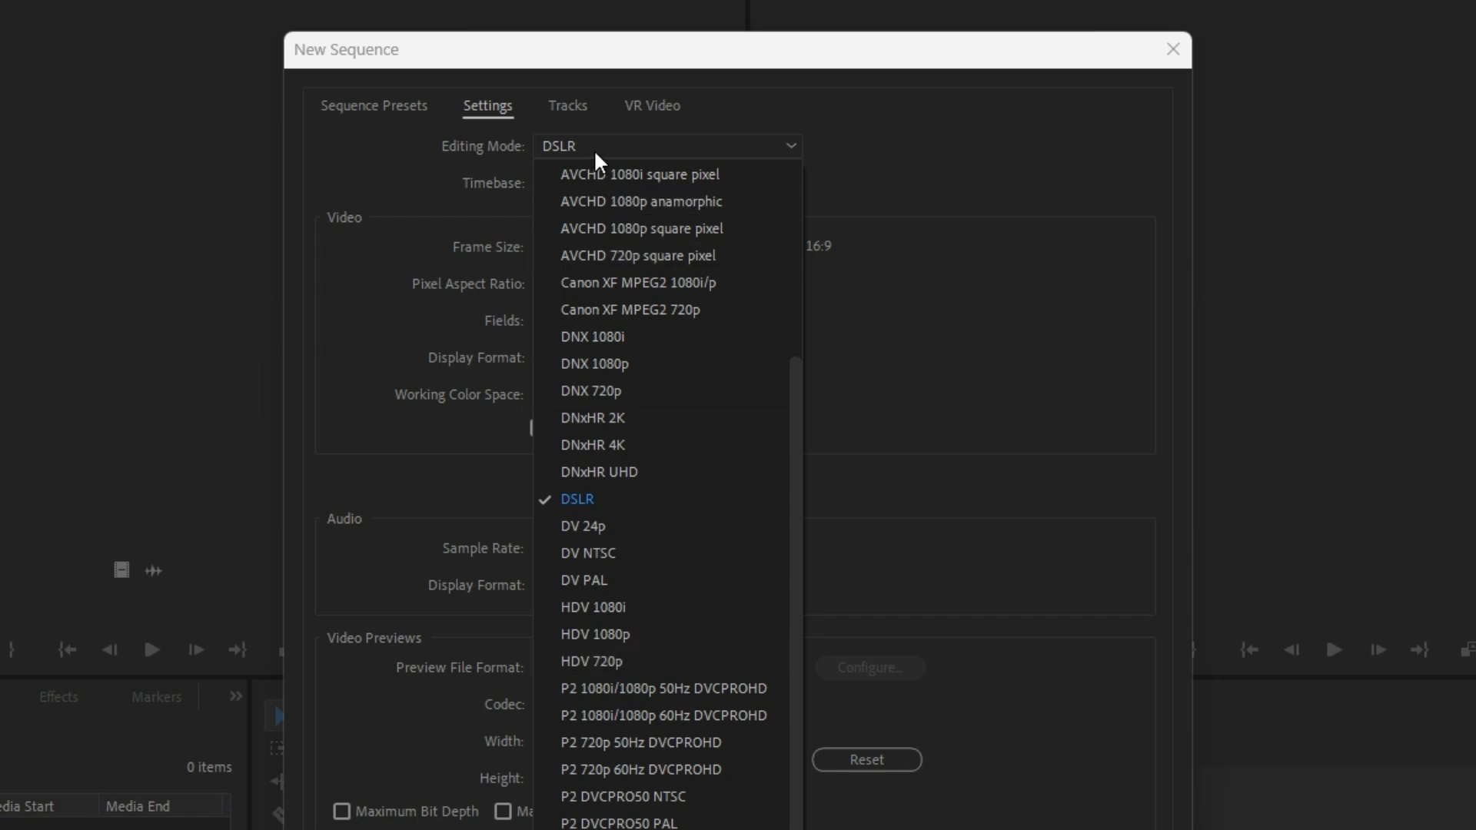
pyautogui.click(912, 154)
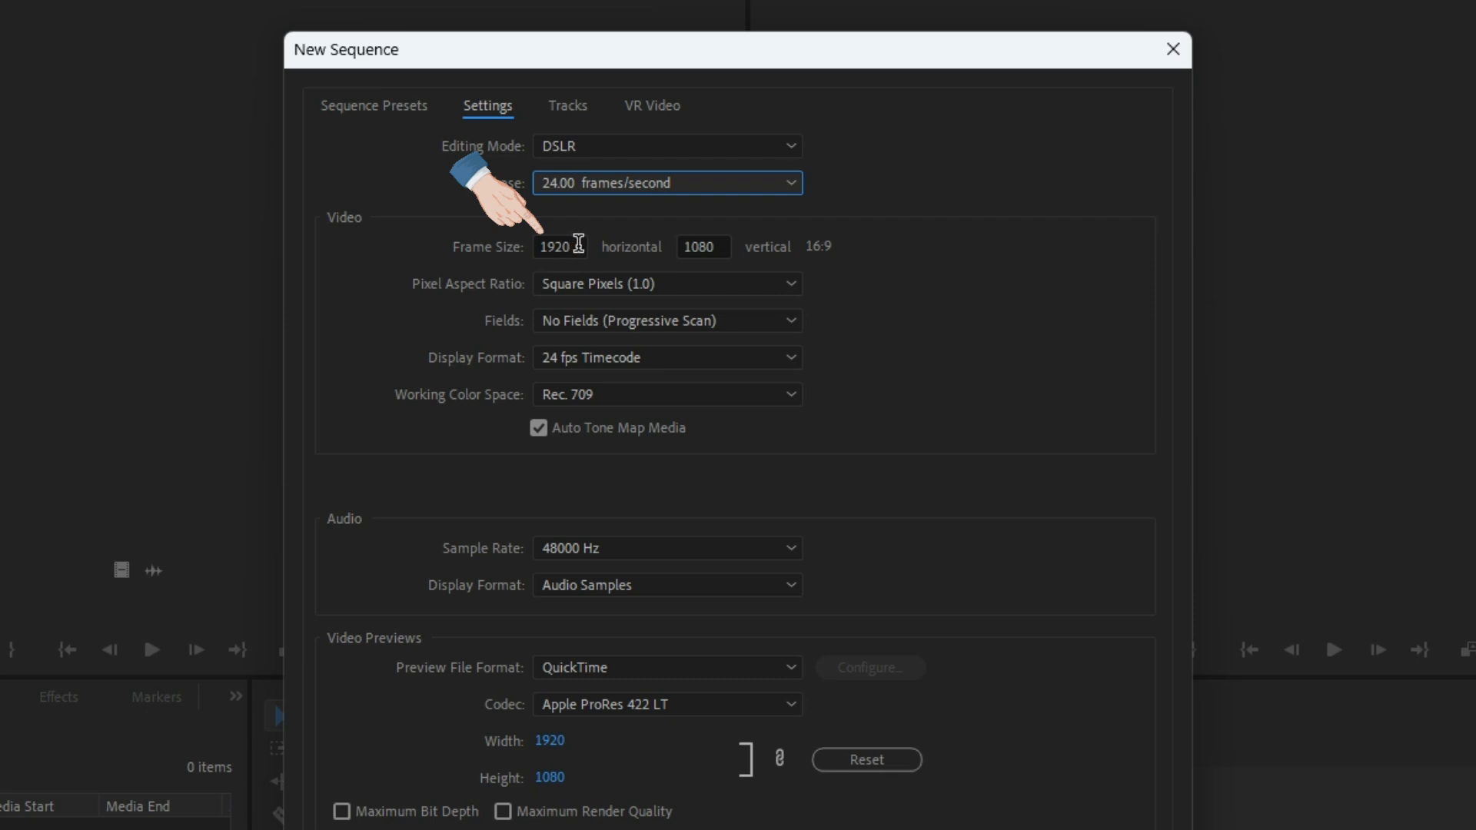
pyautogui.moveTo(569, 246); pyautogui.dragTo(530, 245)
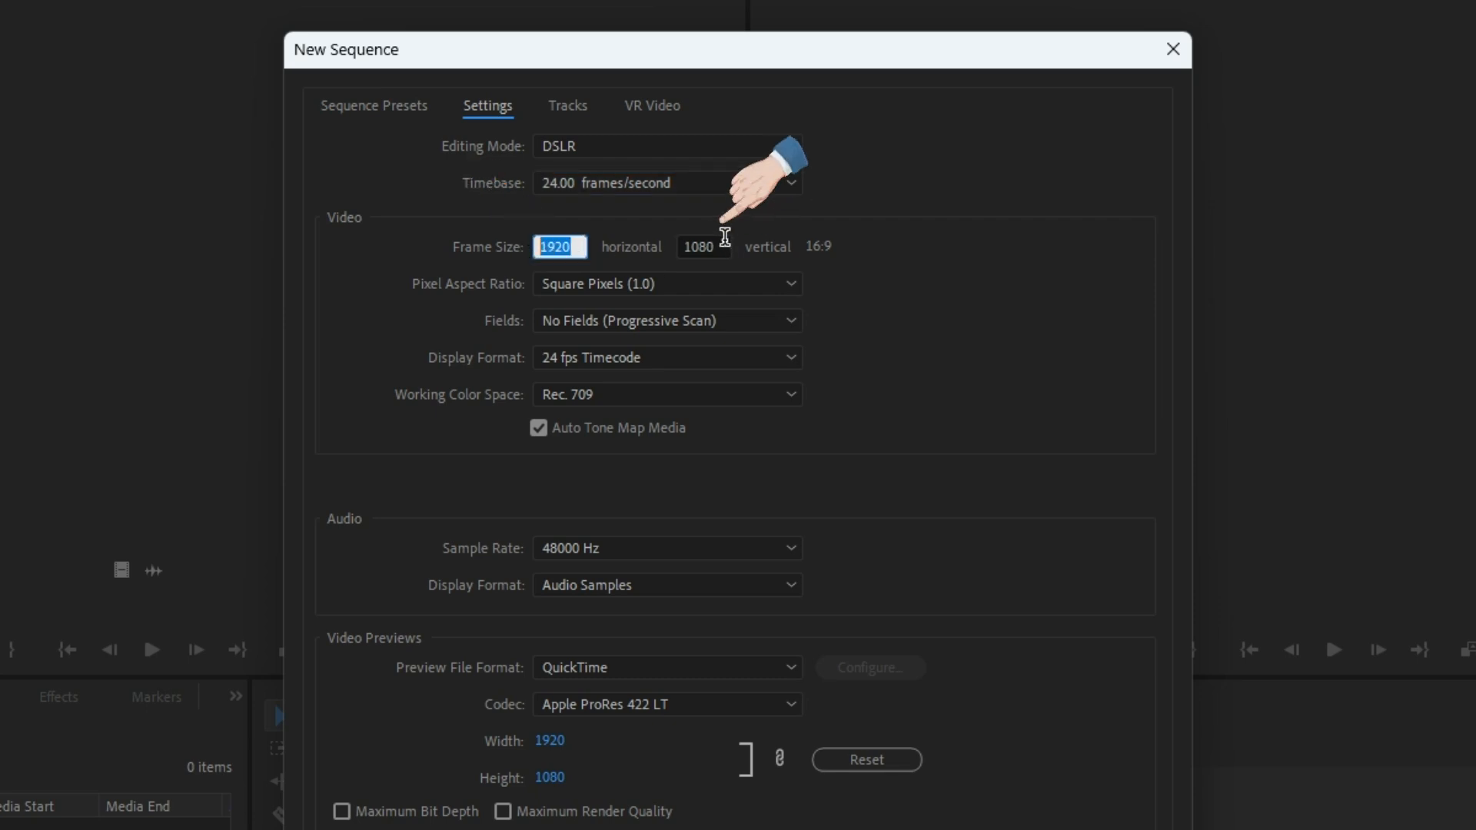
pyautogui.moveTo(711, 245); pyautogui.dragTo(682, 245)
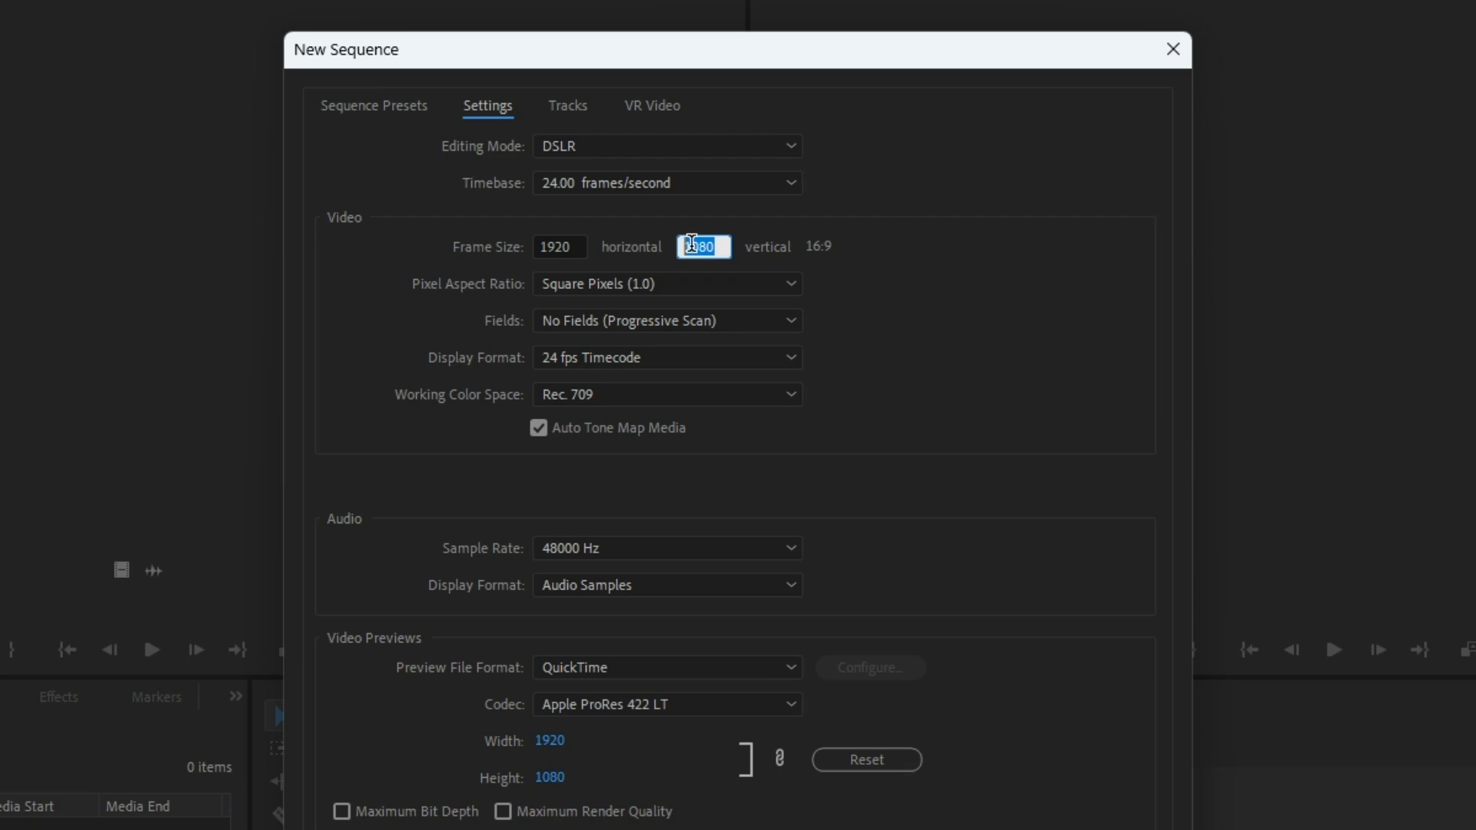
pyautogui.click(922, 336)
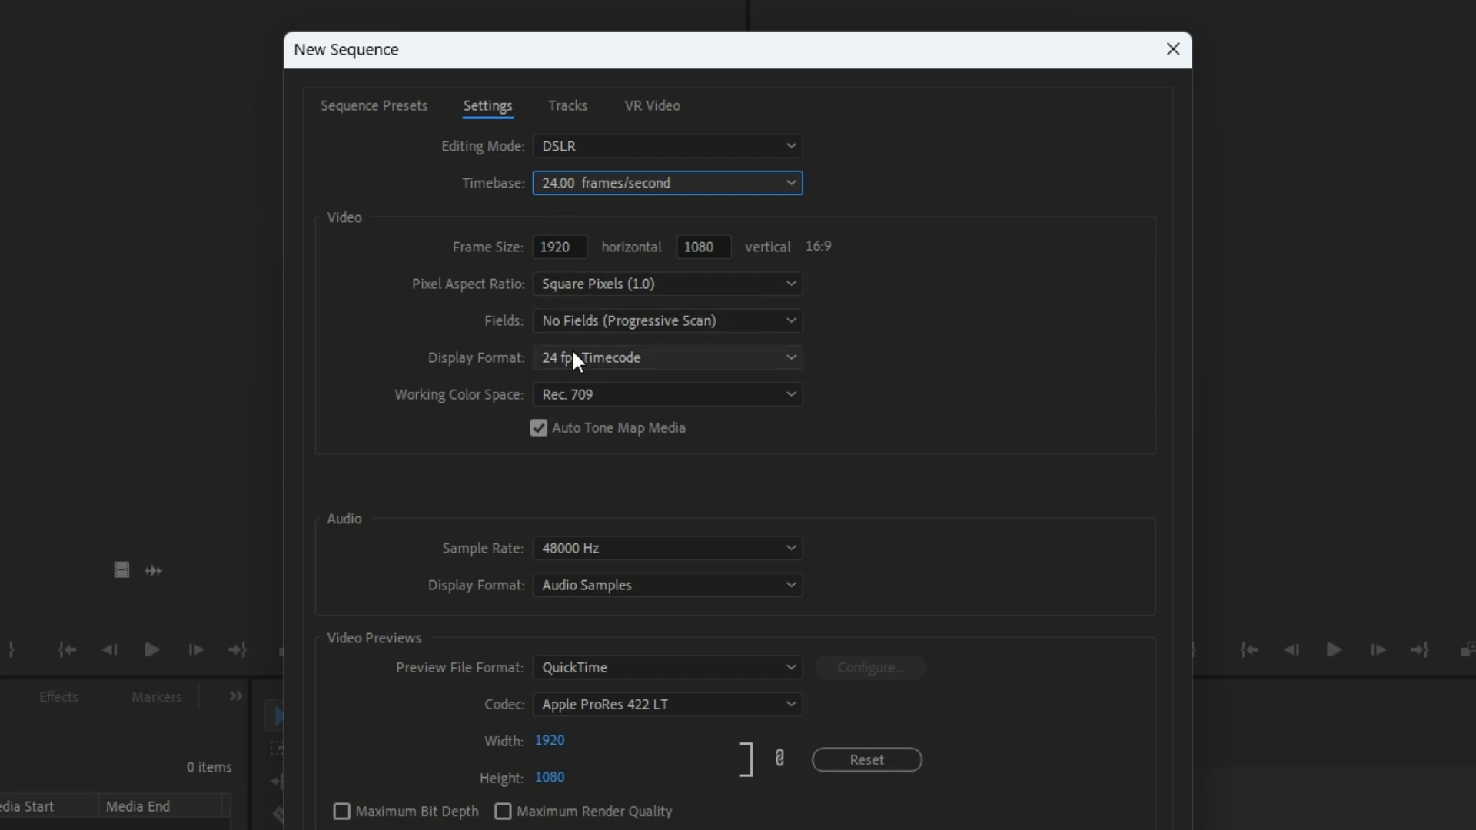
# Name the sequence 16:9, create it, and show it among the project's items
pyautogui.click(522, 619)
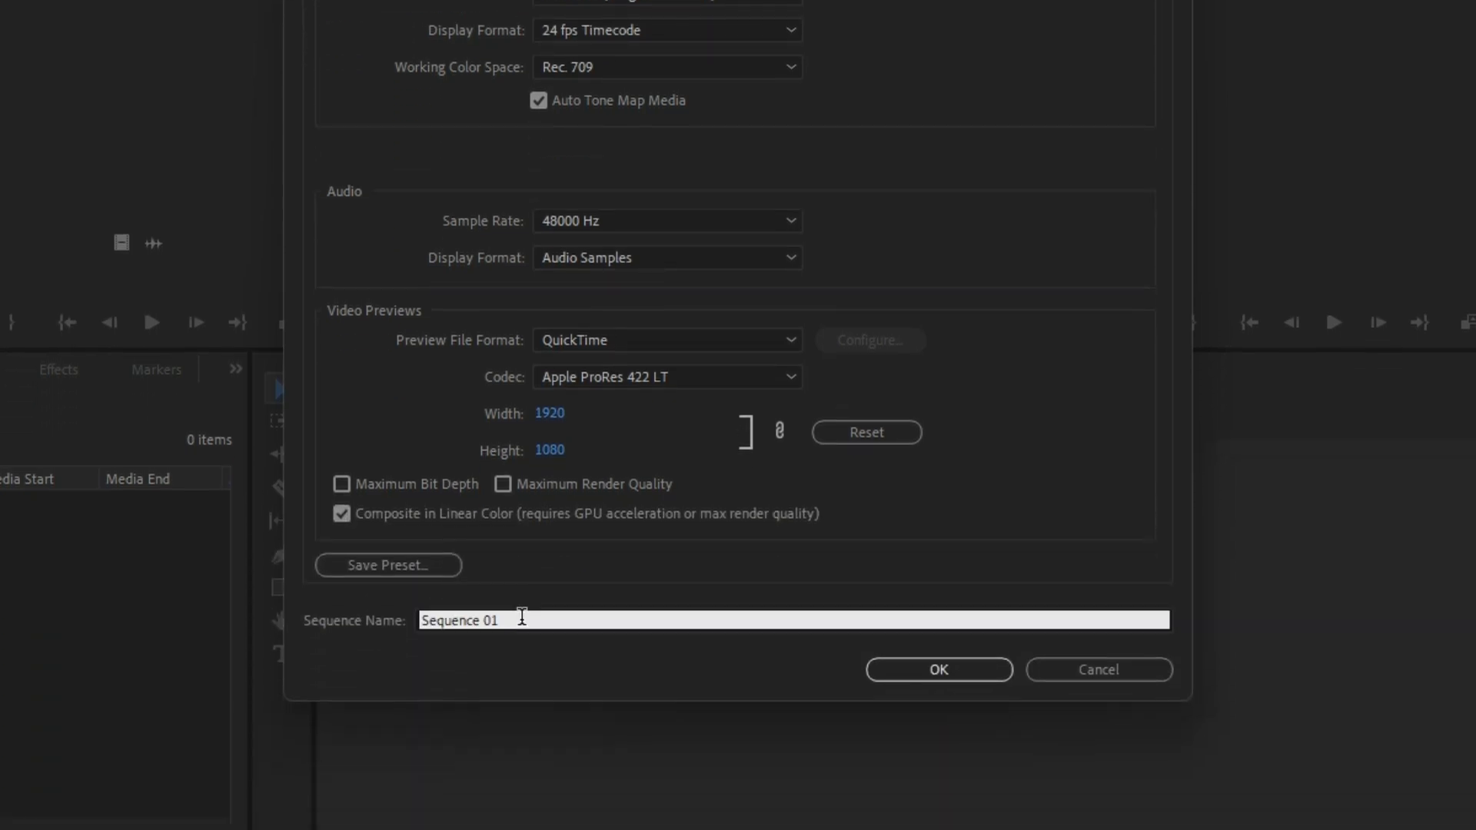
pyautogui.moveTo(522, 619); pyautogui.dragTo(391, 628)
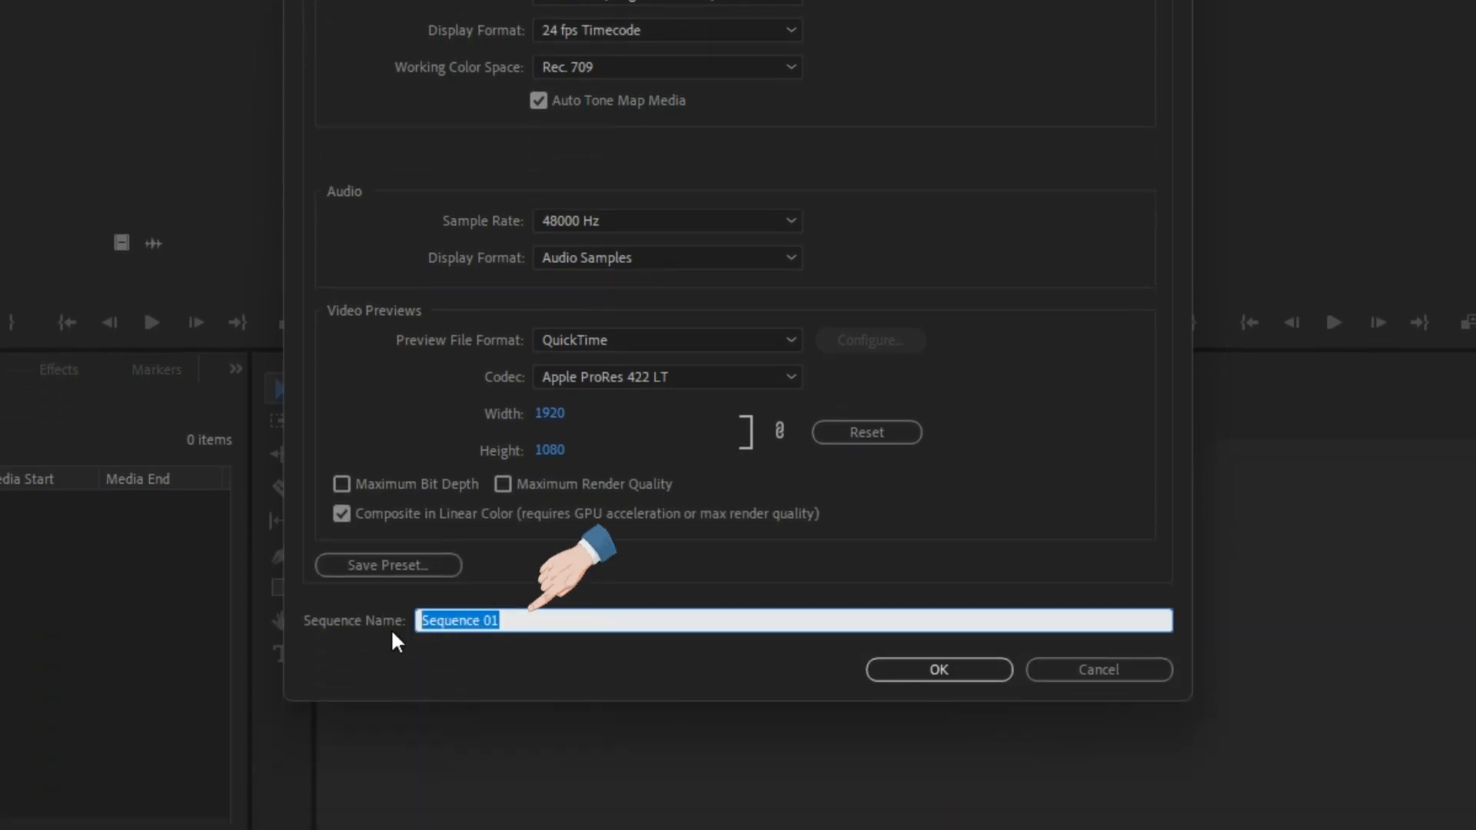
pyautogui.write('16:')
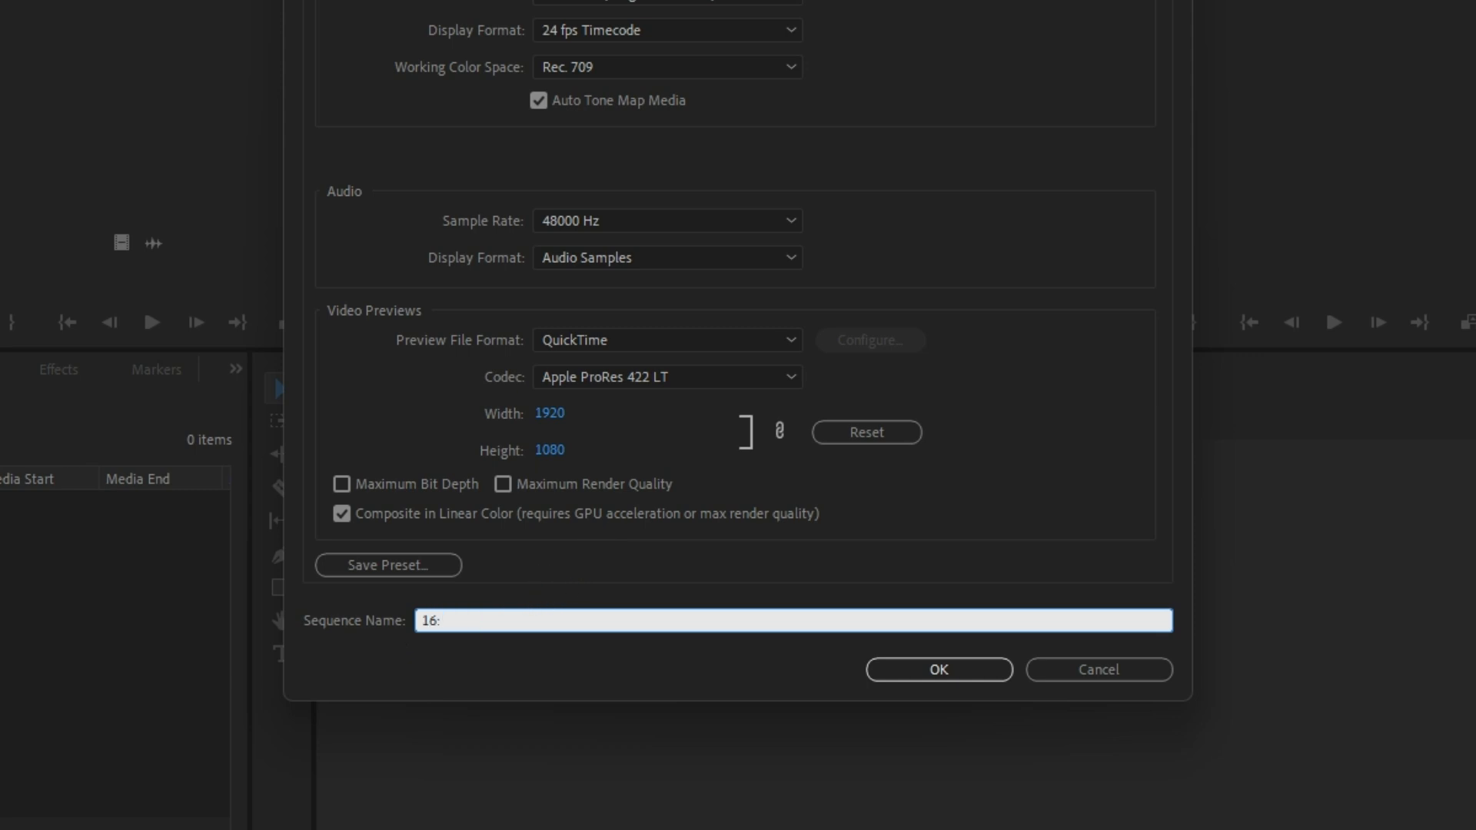
pyautogui.write('9')
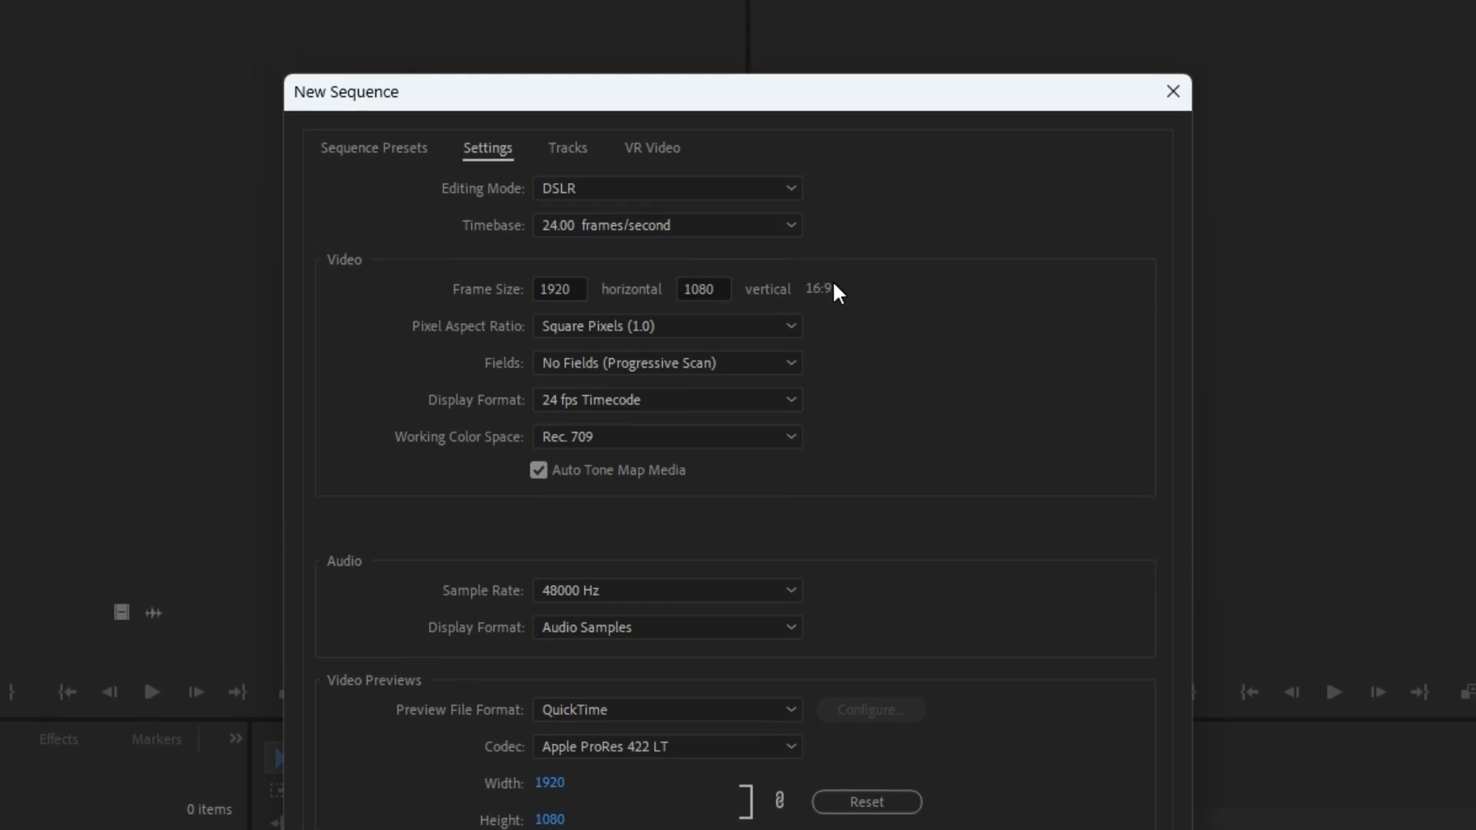
pyautogui.click(917, 652)
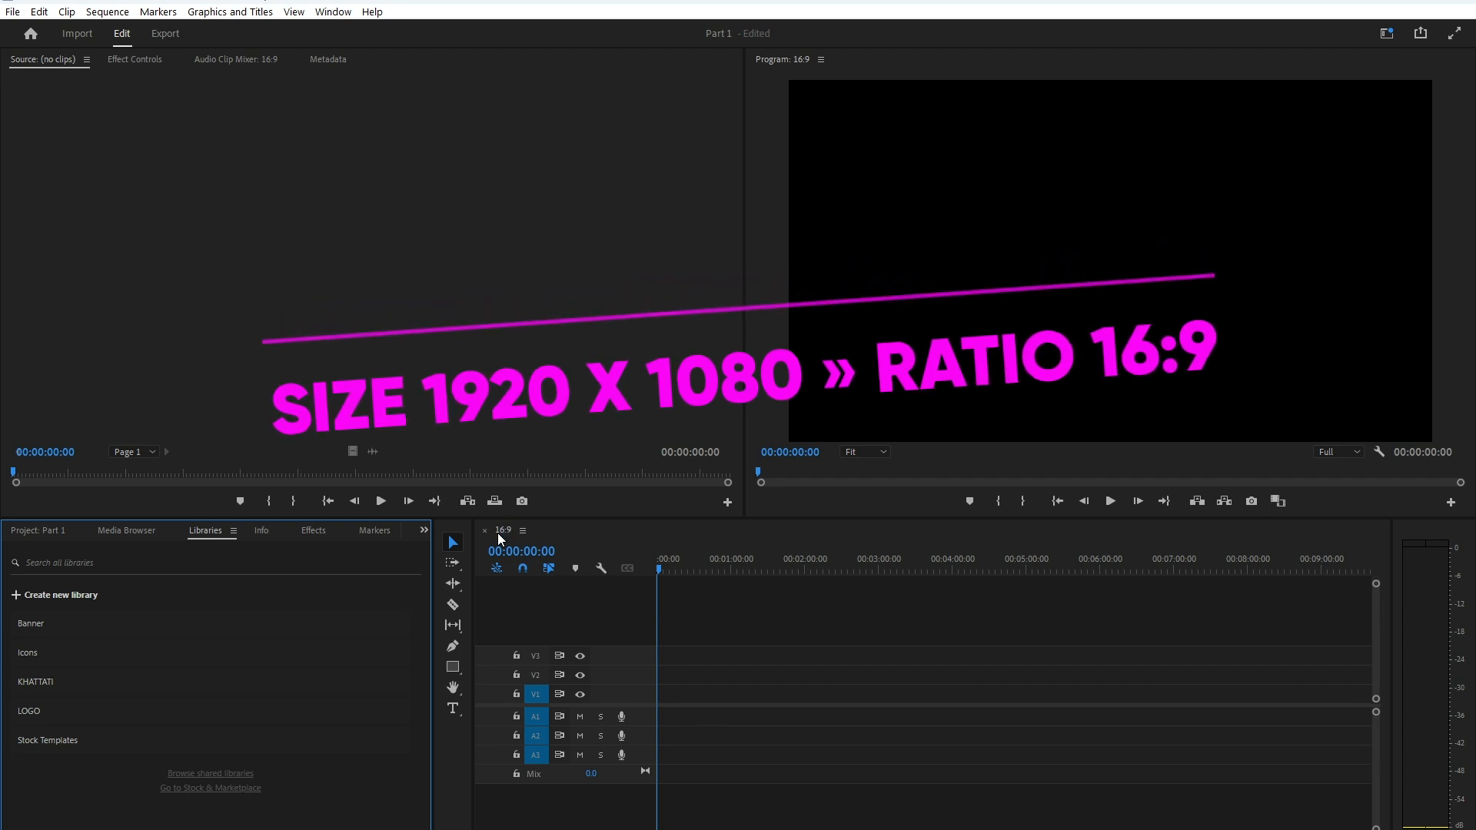
pyautogui.click(25, 532)
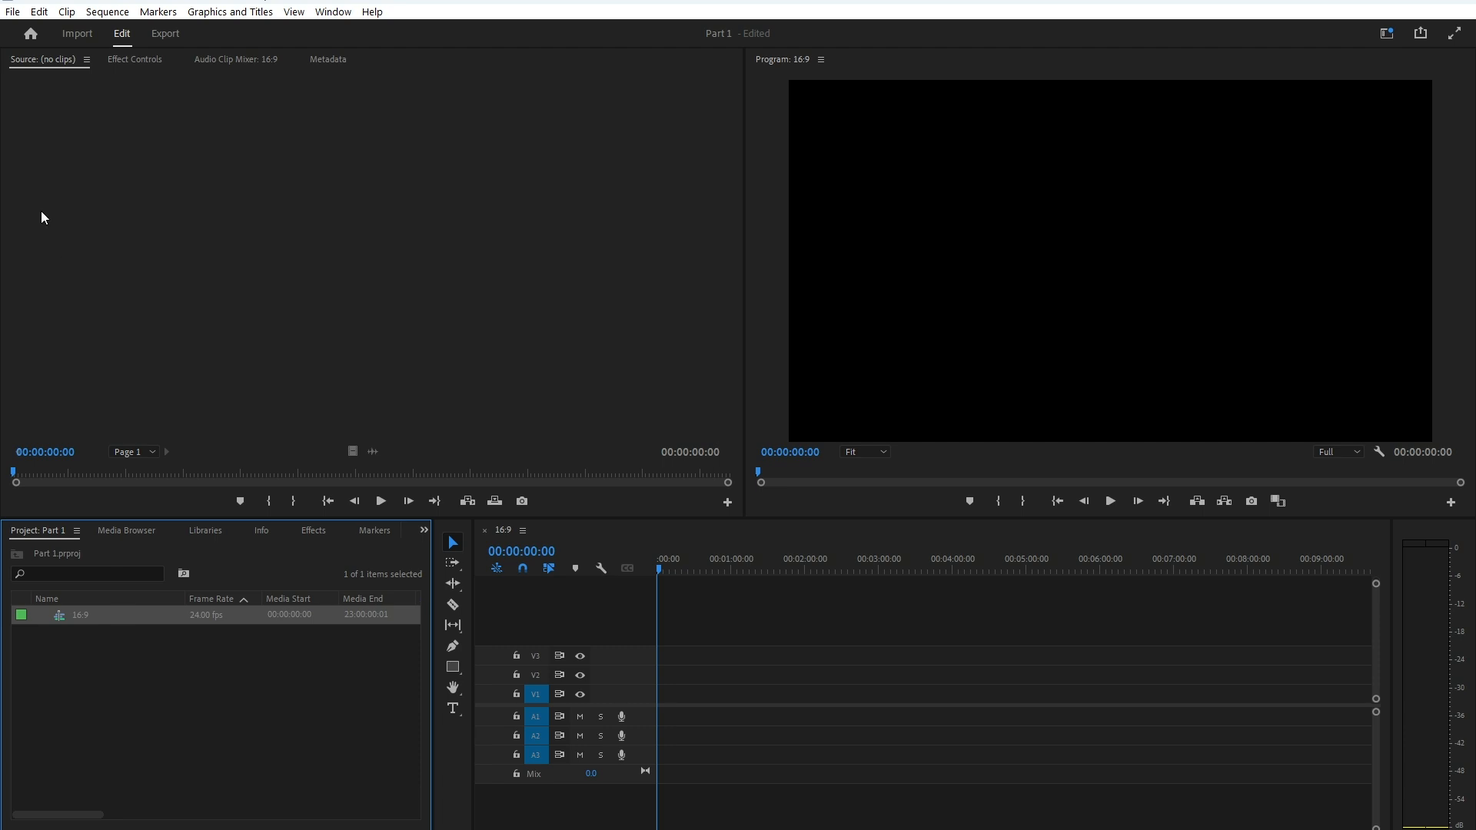
# Start another new sequence and set its horizontal frame size to 1080 for a square 1080 x 1080 frame
pyautogui.click(12, 16)
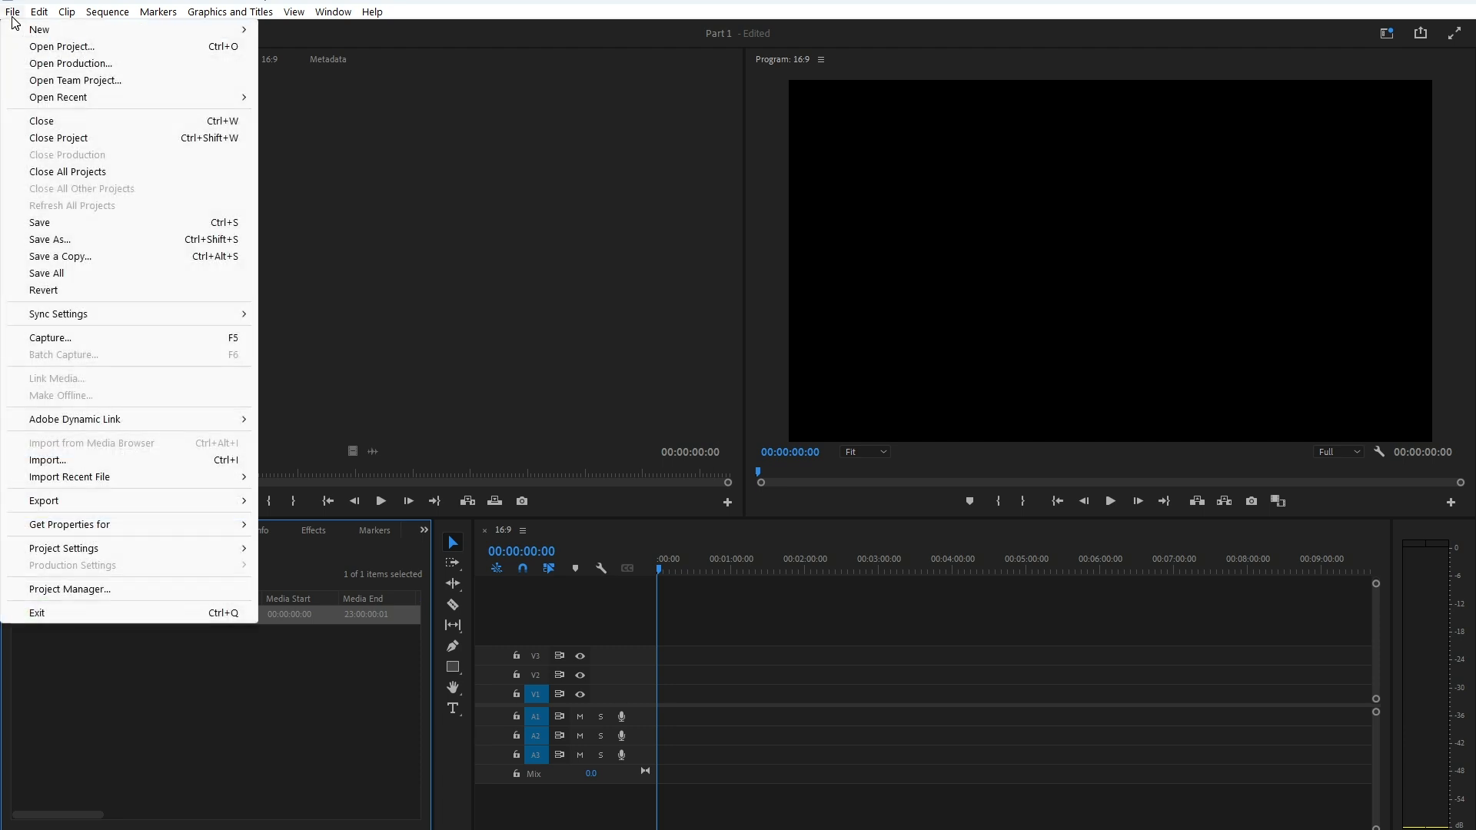
pyautogui.moveTo(38, 31)
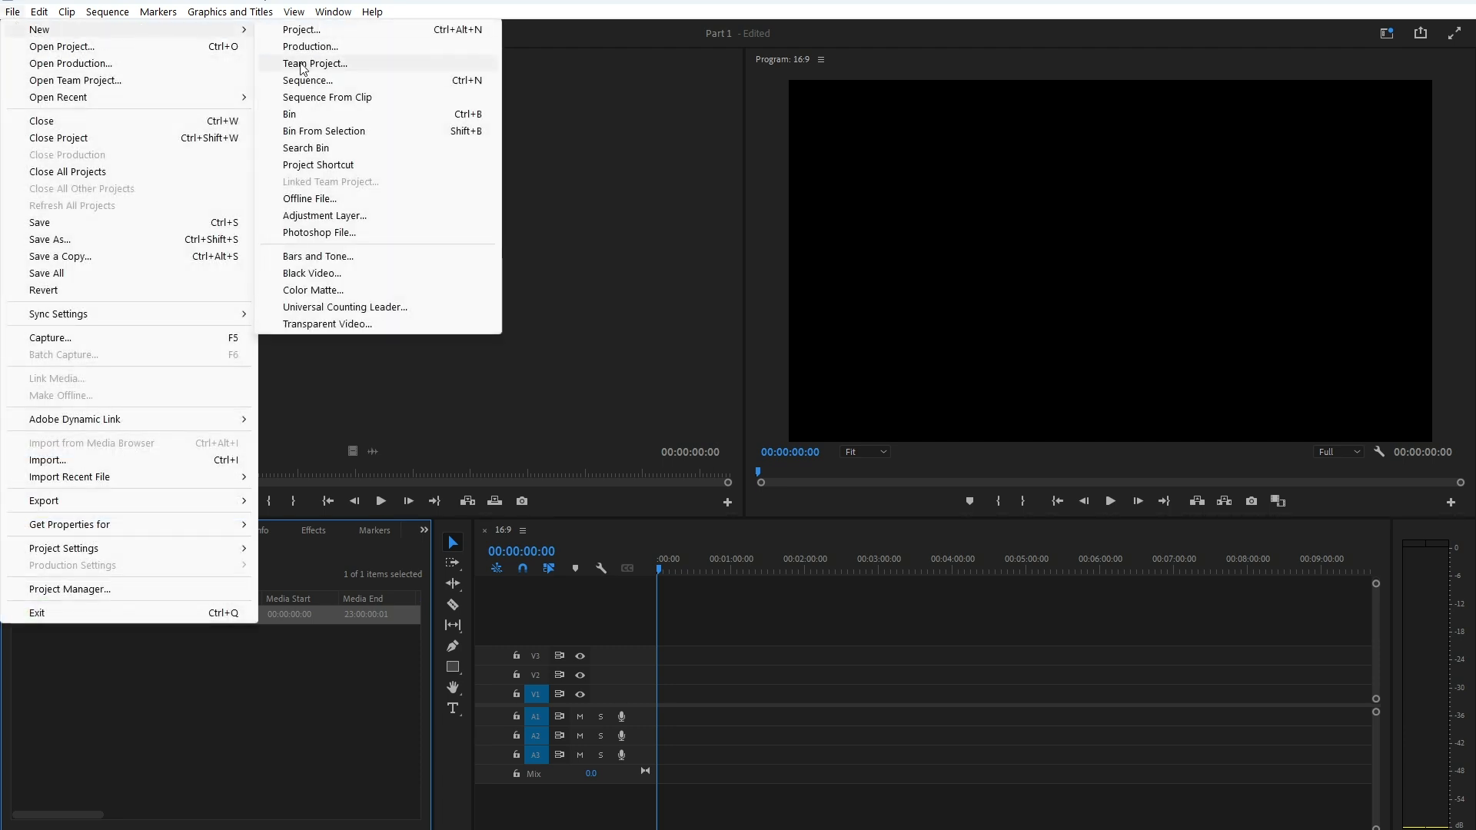
pyautogui.click(315, 85)
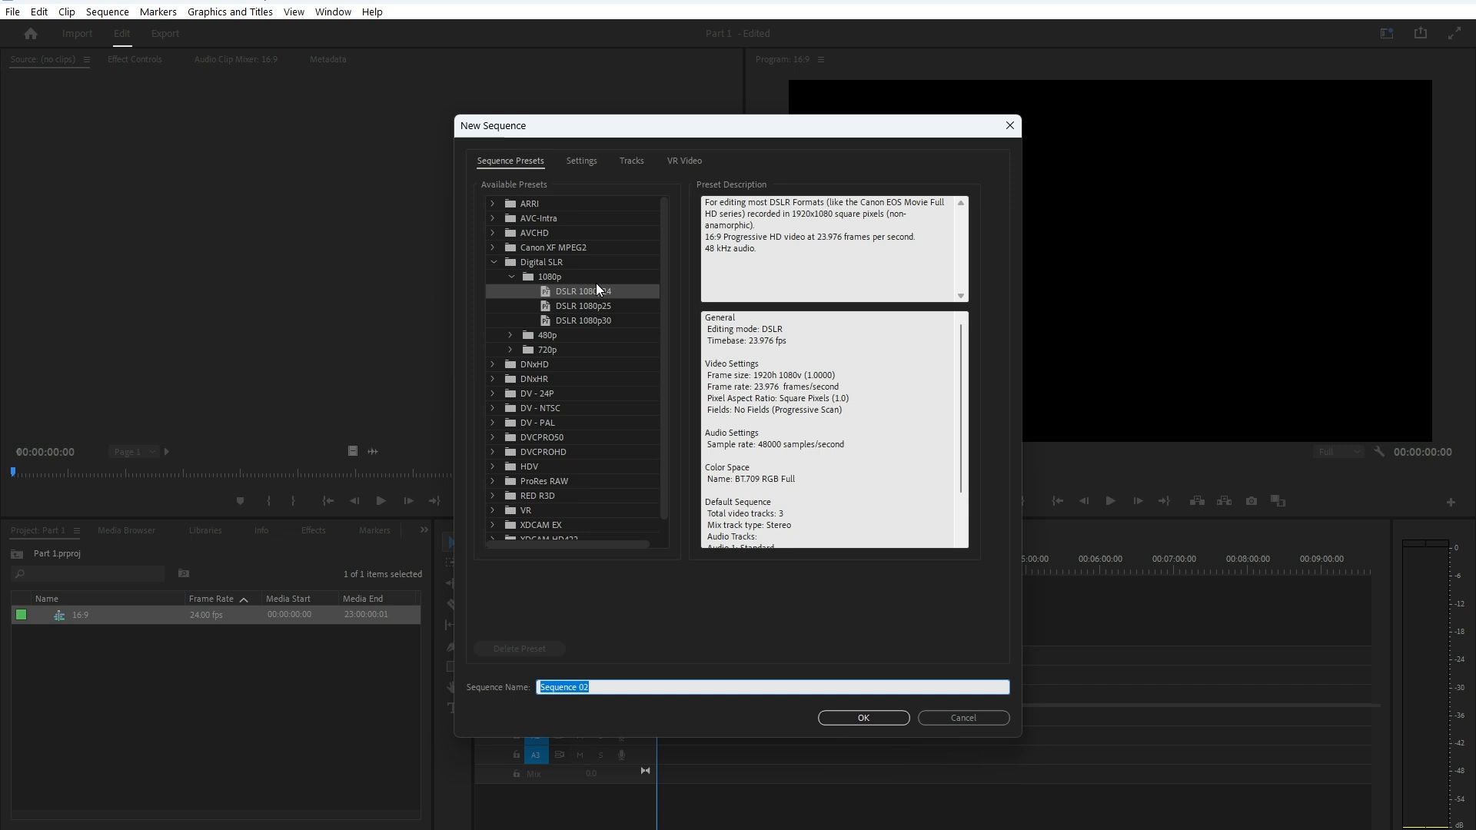
pyautogui.click(581, 162)
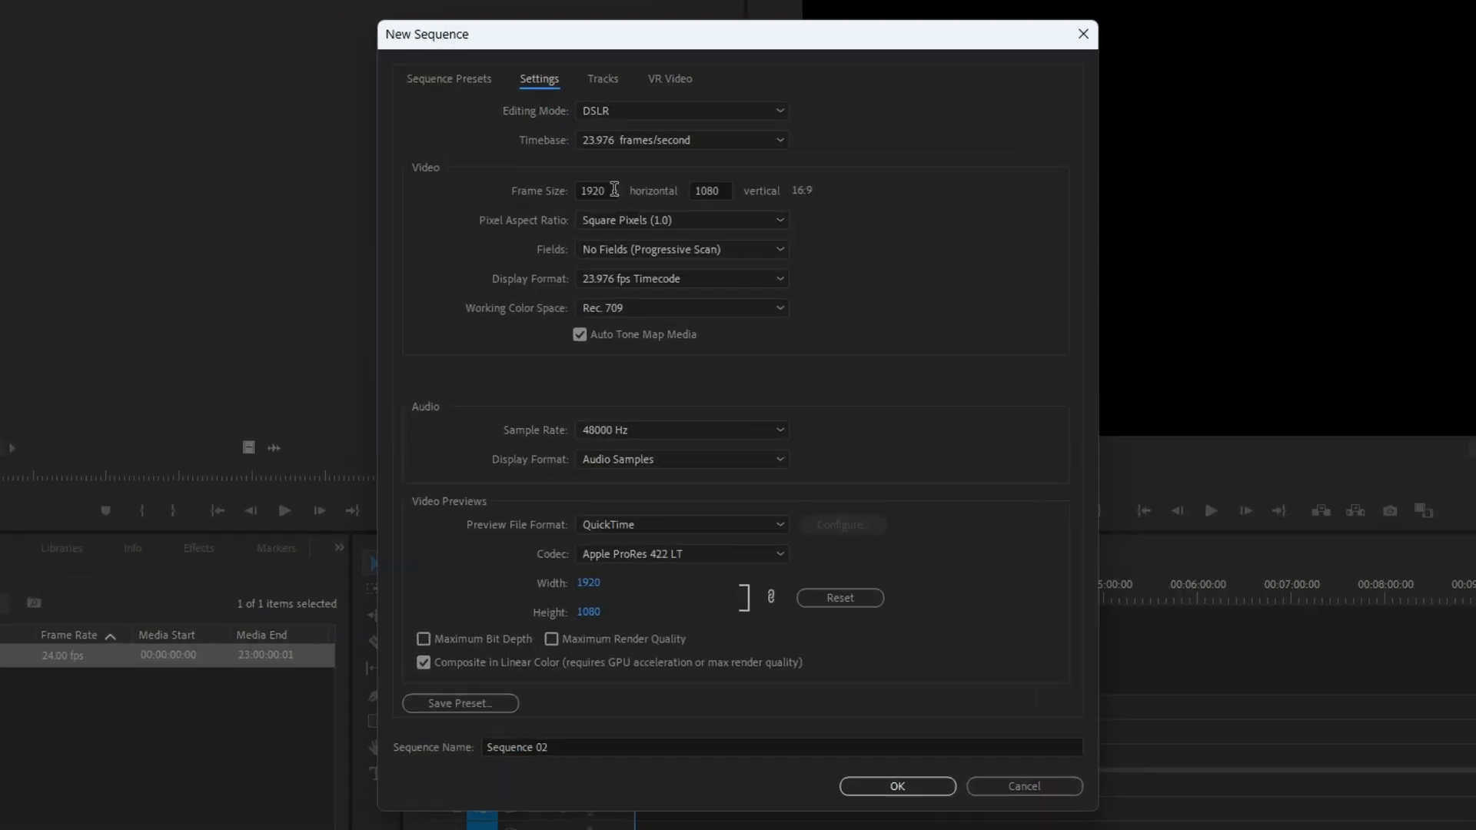
pyautogui.moveTo(615, 189); pyautogui.dragTo(575, 195)
pyautogui.write('1080')
pyautogui.press('Tab')
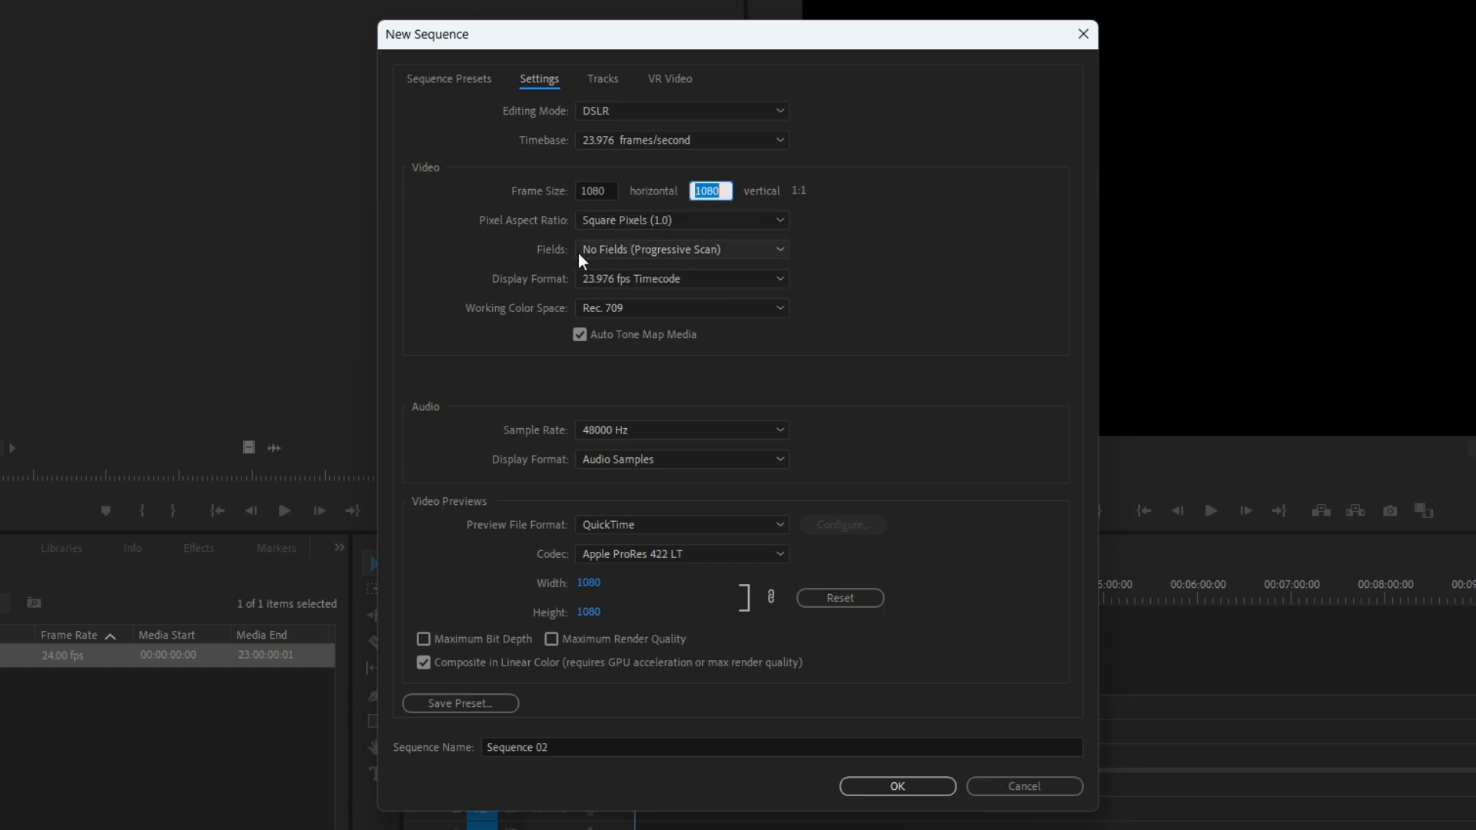
# Name the square sequence 1:1 and create it
pyautogui.moveTo(568, 744); pyautogui.dragTo(427, 759)
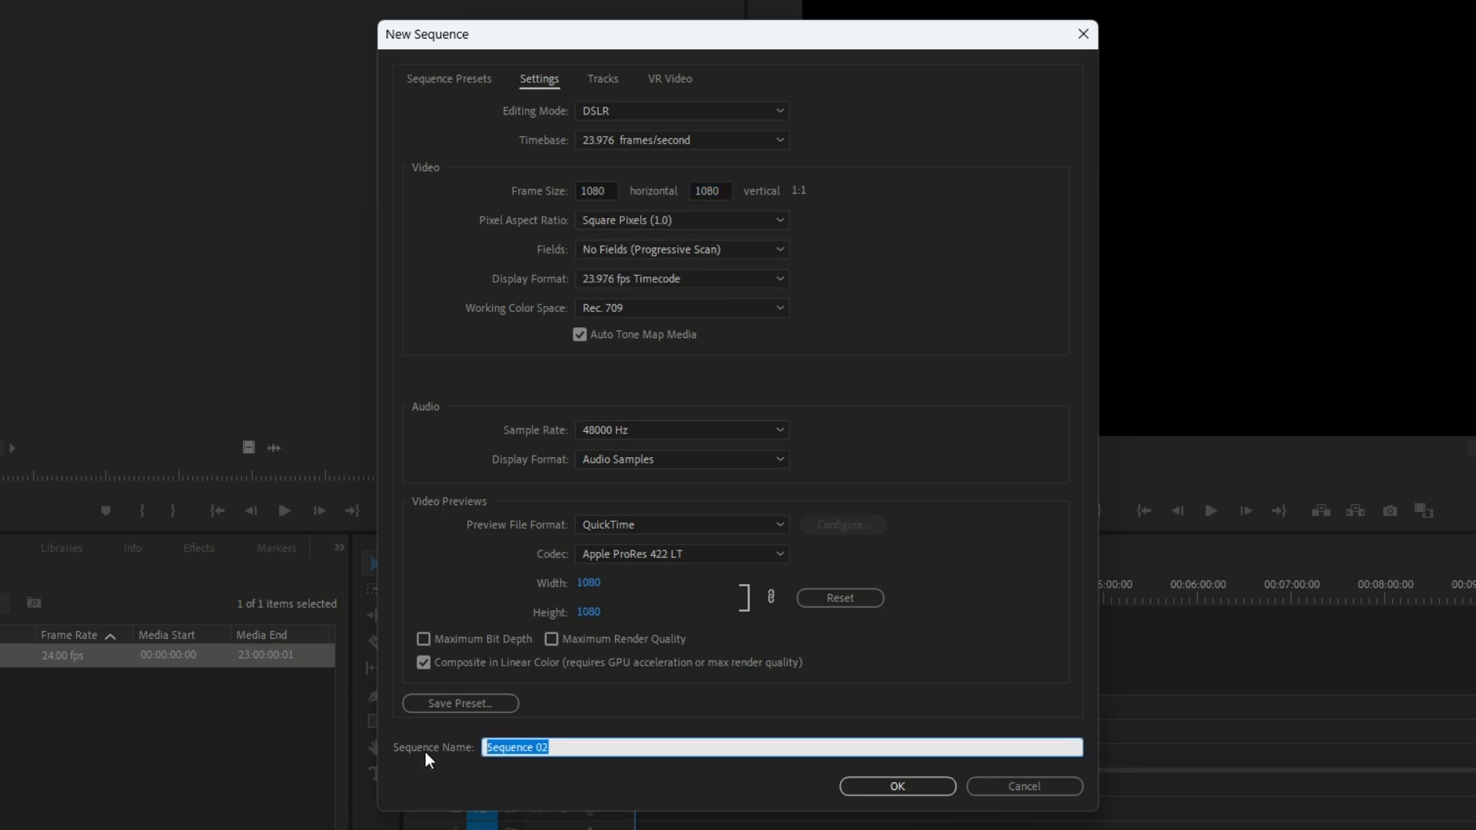
pyautogui.write('1:1')
pyautogui.click(905, 786)
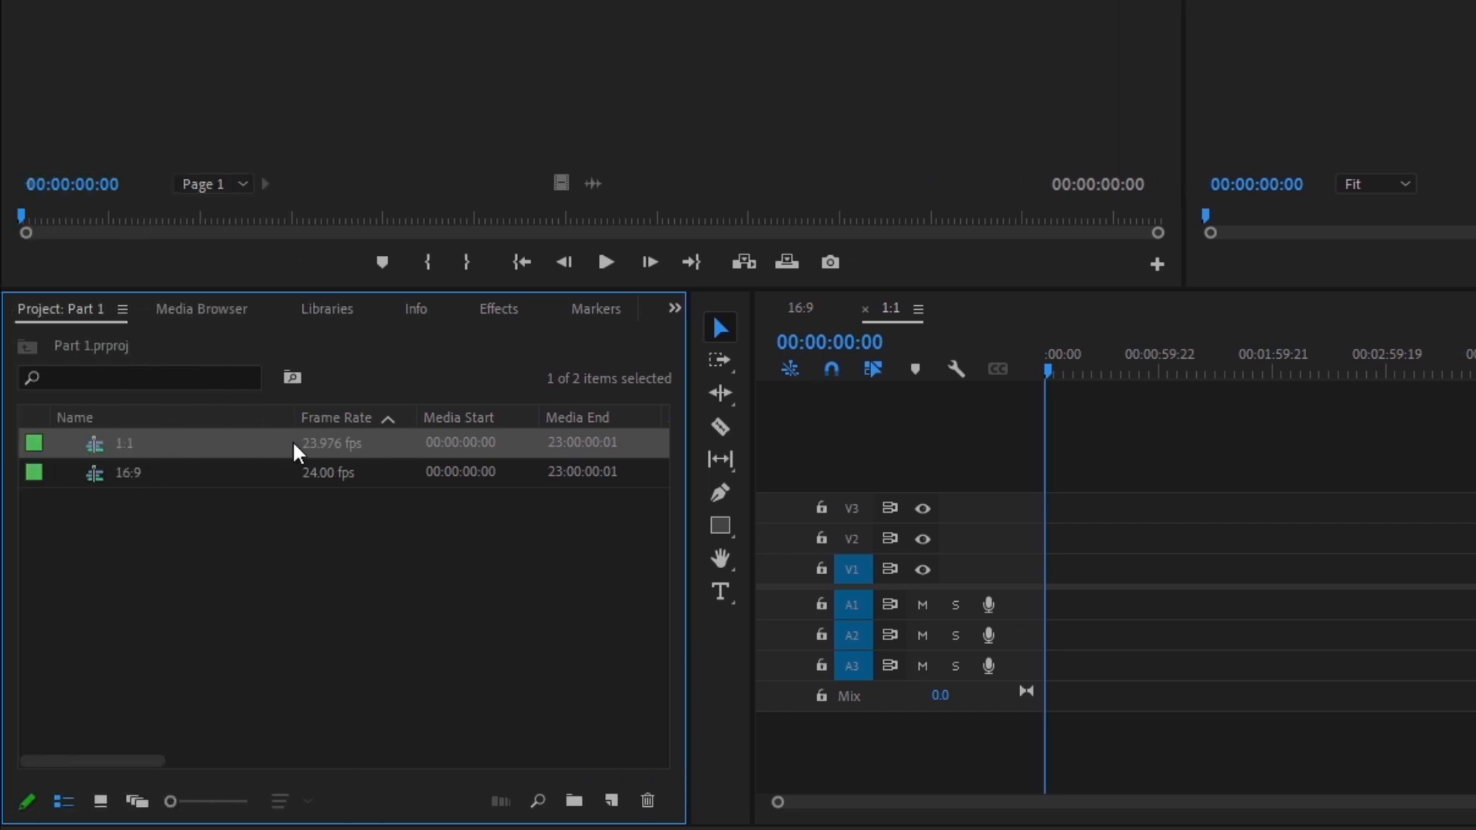
# Start another new sequence and set its frame size to 1080 horizontal by 1920 vertical
pyautogui.moveTo(83, 436)
pyautogui.click(12, 12)
pyautogui.moveTo(77, 37)
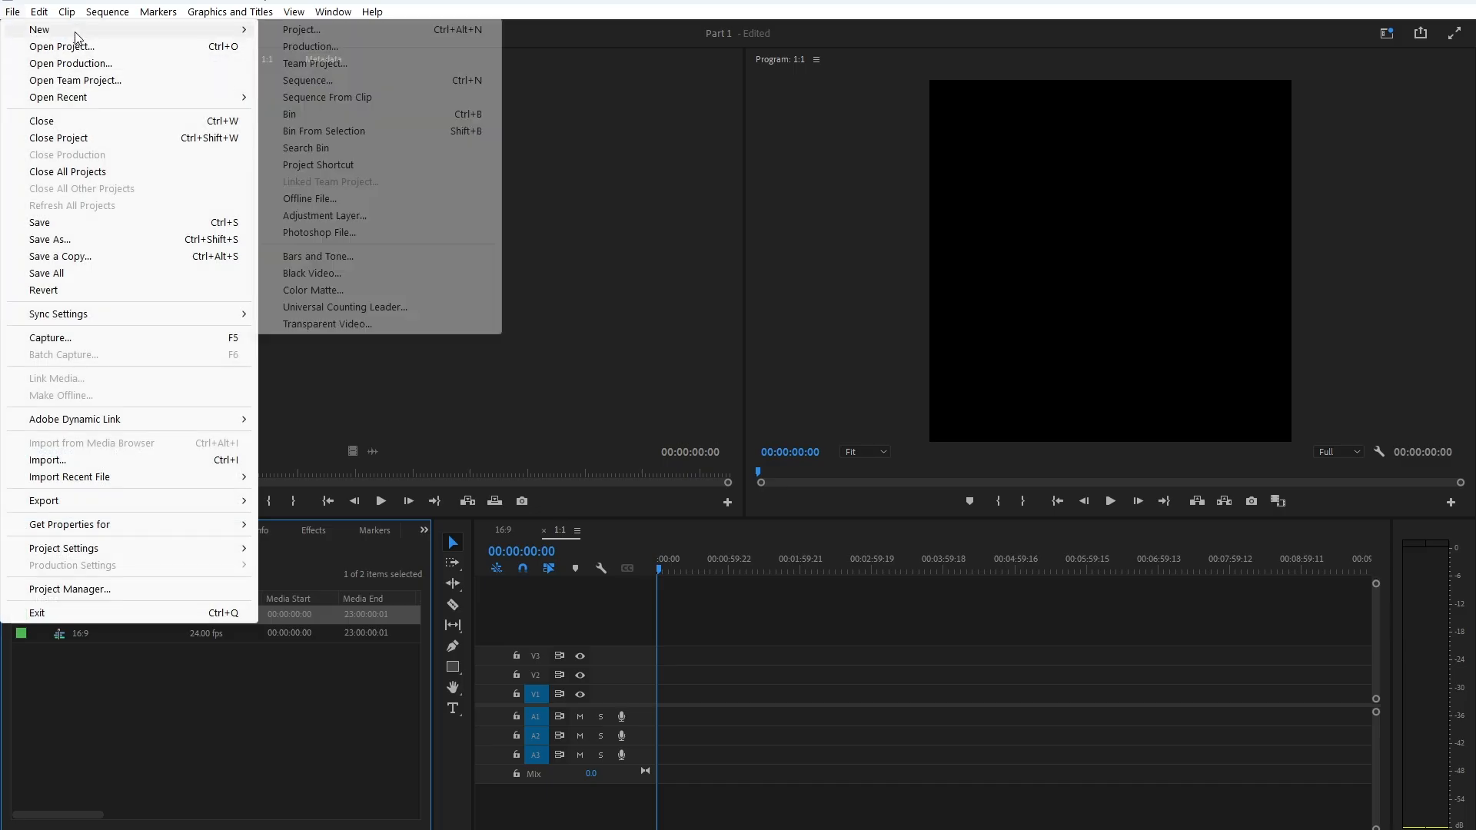
pyautogui.click(324, 83)
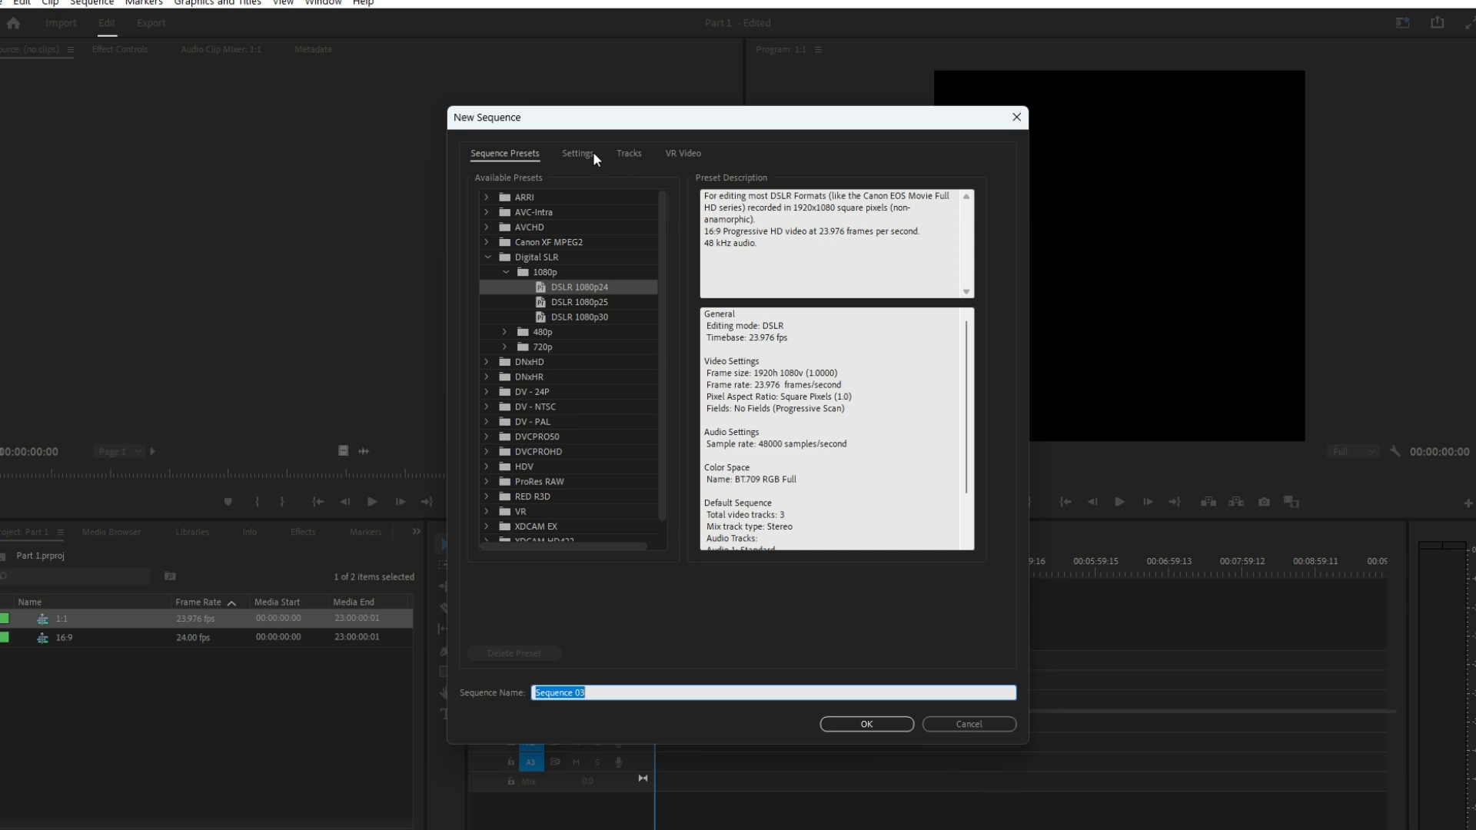
pyautogui.click(586, 153)
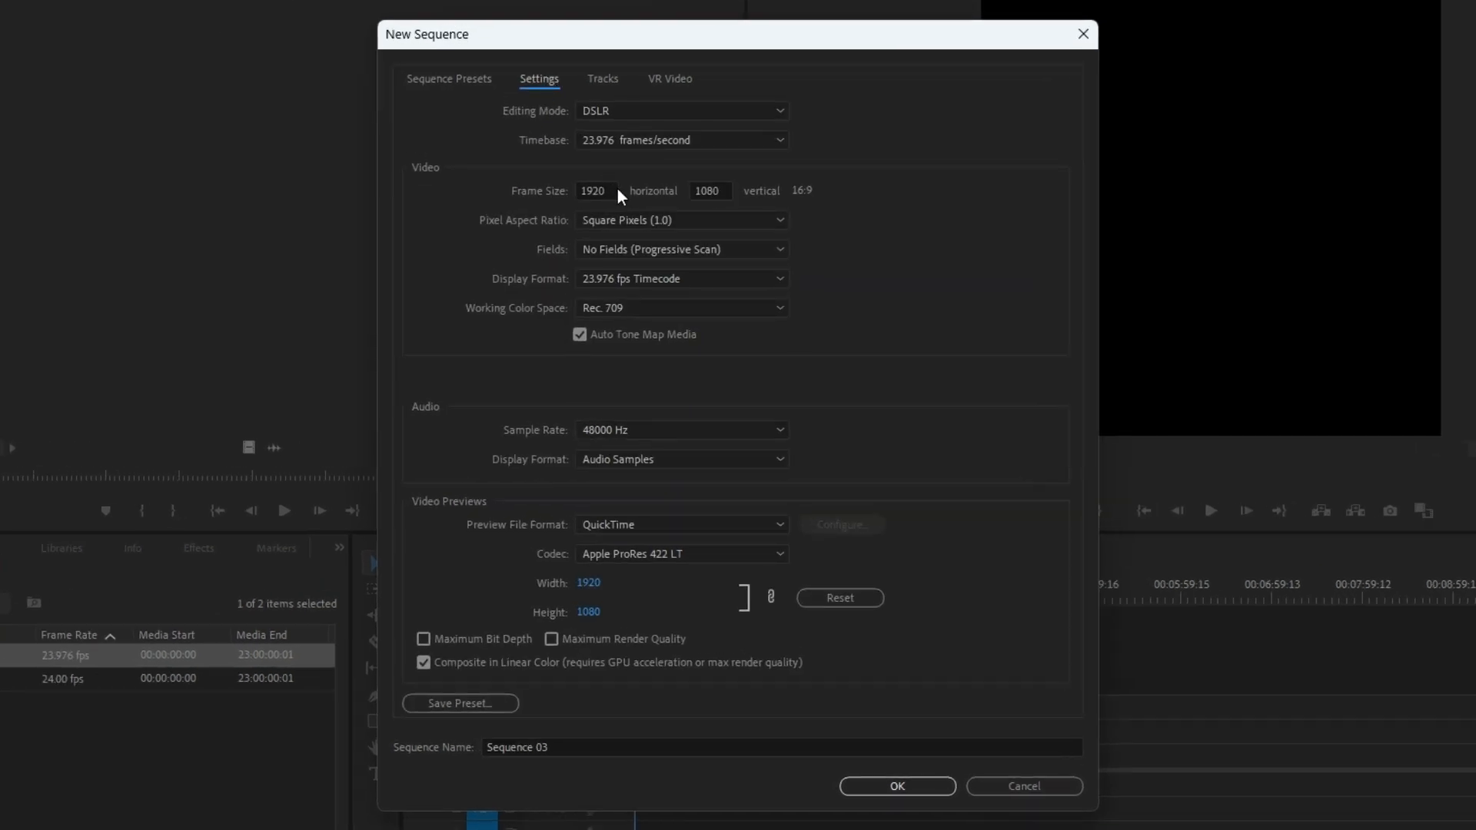
pyautogui.click(582, 190)
pyautogui.write('1080')
pyautogui.press('Tab')
pyautogui.write('1920')
# Name the vertical sequence 9:16 and create it
pyautogui.click(559, 739)
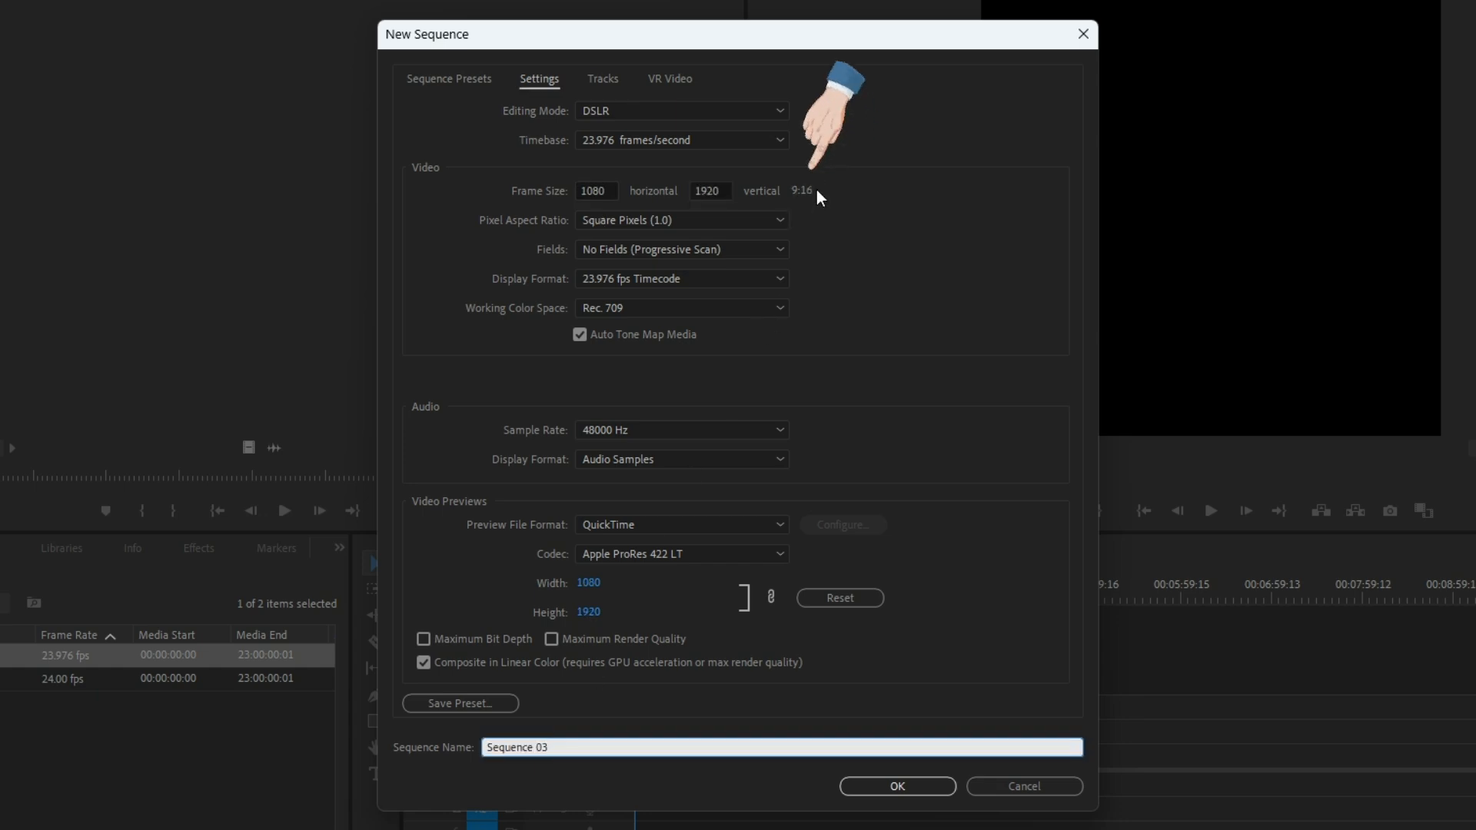
pyautogui.moveTo(552, 747); pyautogui.dragTo(455, 750)
pyautogui.write('9')
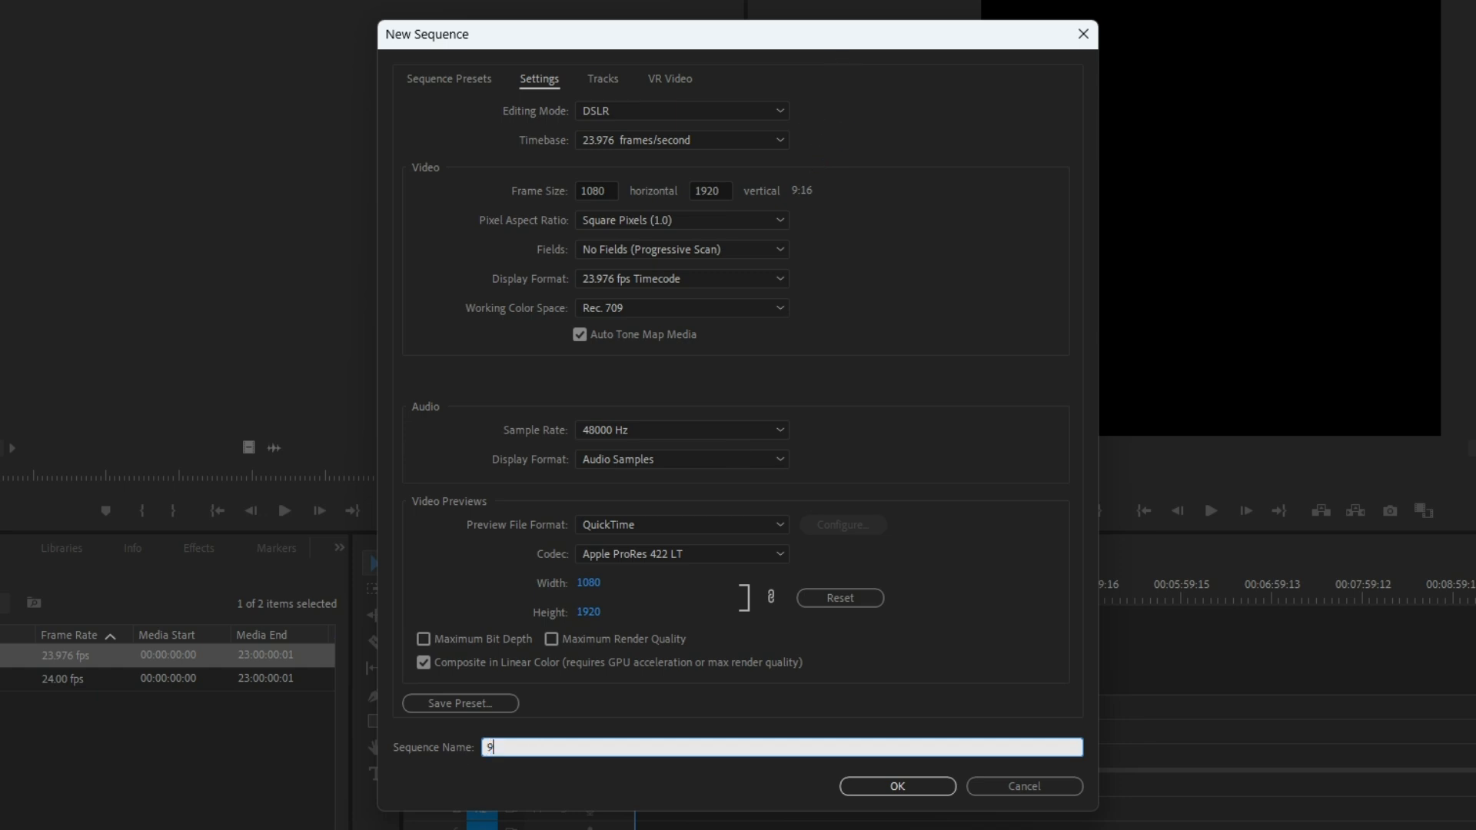
pyautogui.write(':16')
pyautogui.click(896, 787)
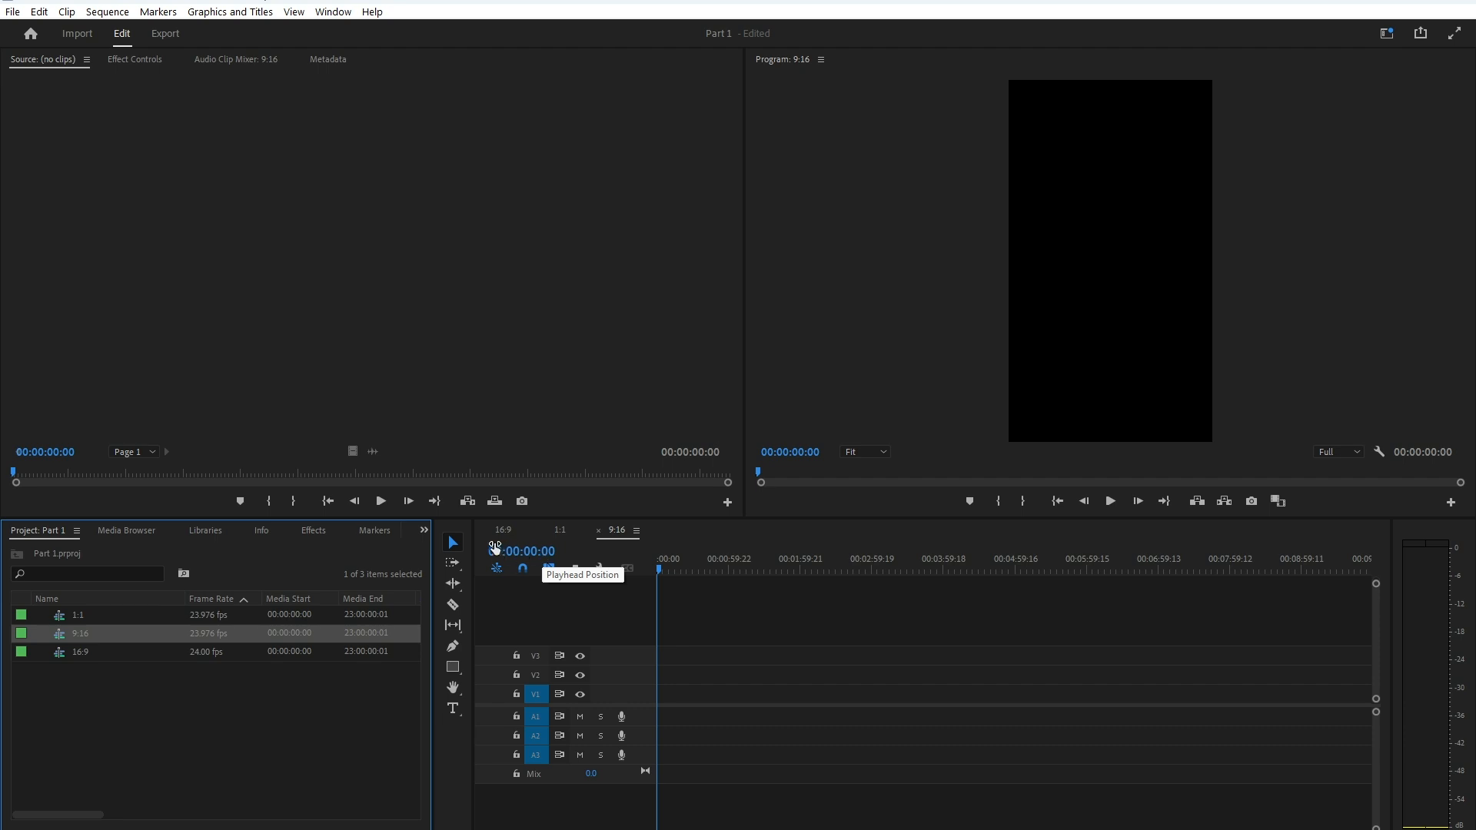
# View the 16:9, 1:1 and 9:16 sequences in turn to compare their frame shapes
pyautogui.click(620, 539)
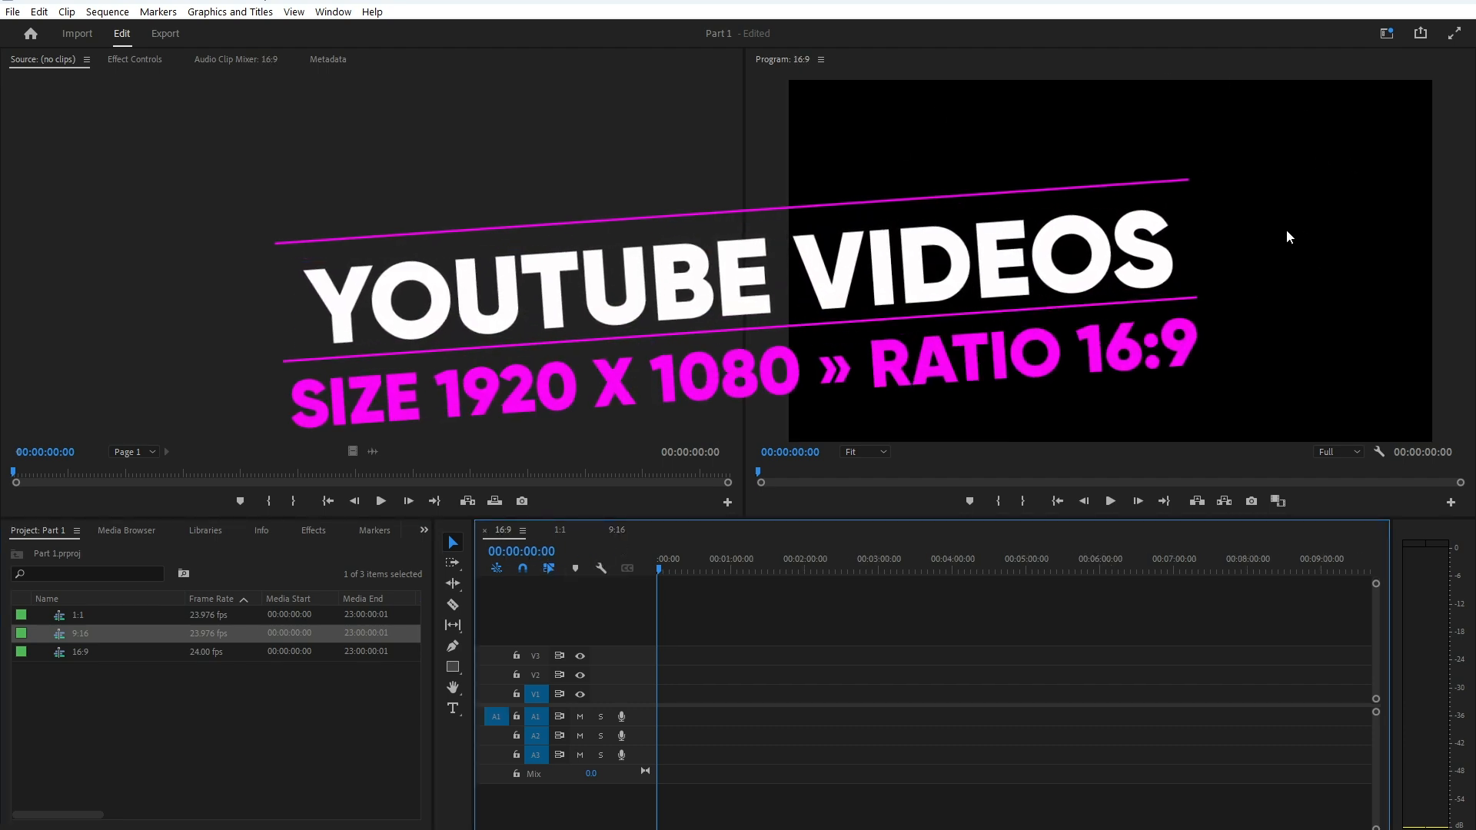
pyautogui.click(560, 530)
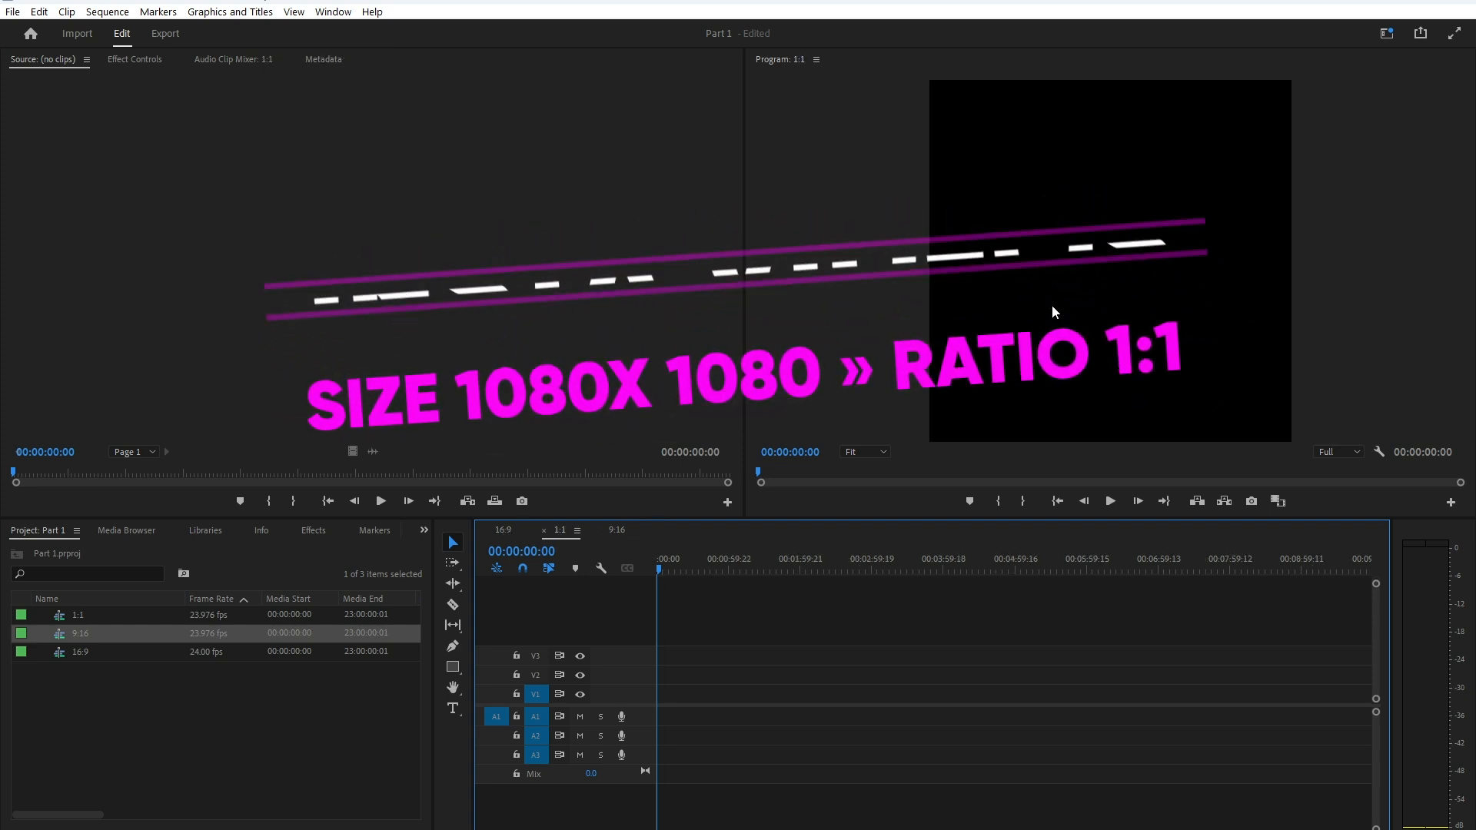
pyautogui.click(640, 532)
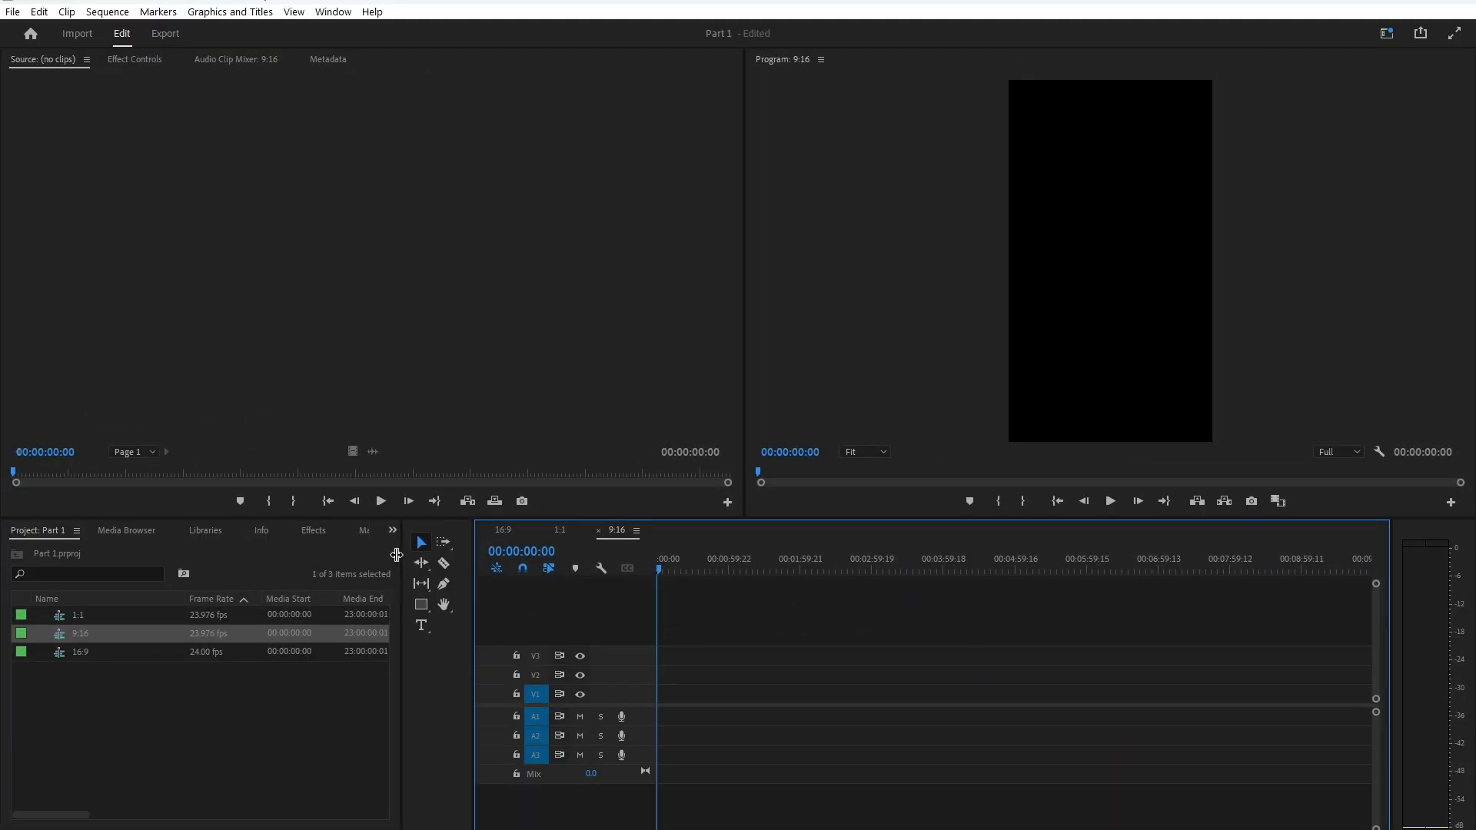
# Adjust the widths of the tools and timeline areas, and widen the Project panel group enough to show all its panel names
pyautogui.moveTo(396, 554); pyautogui.dragTo(385, 554)
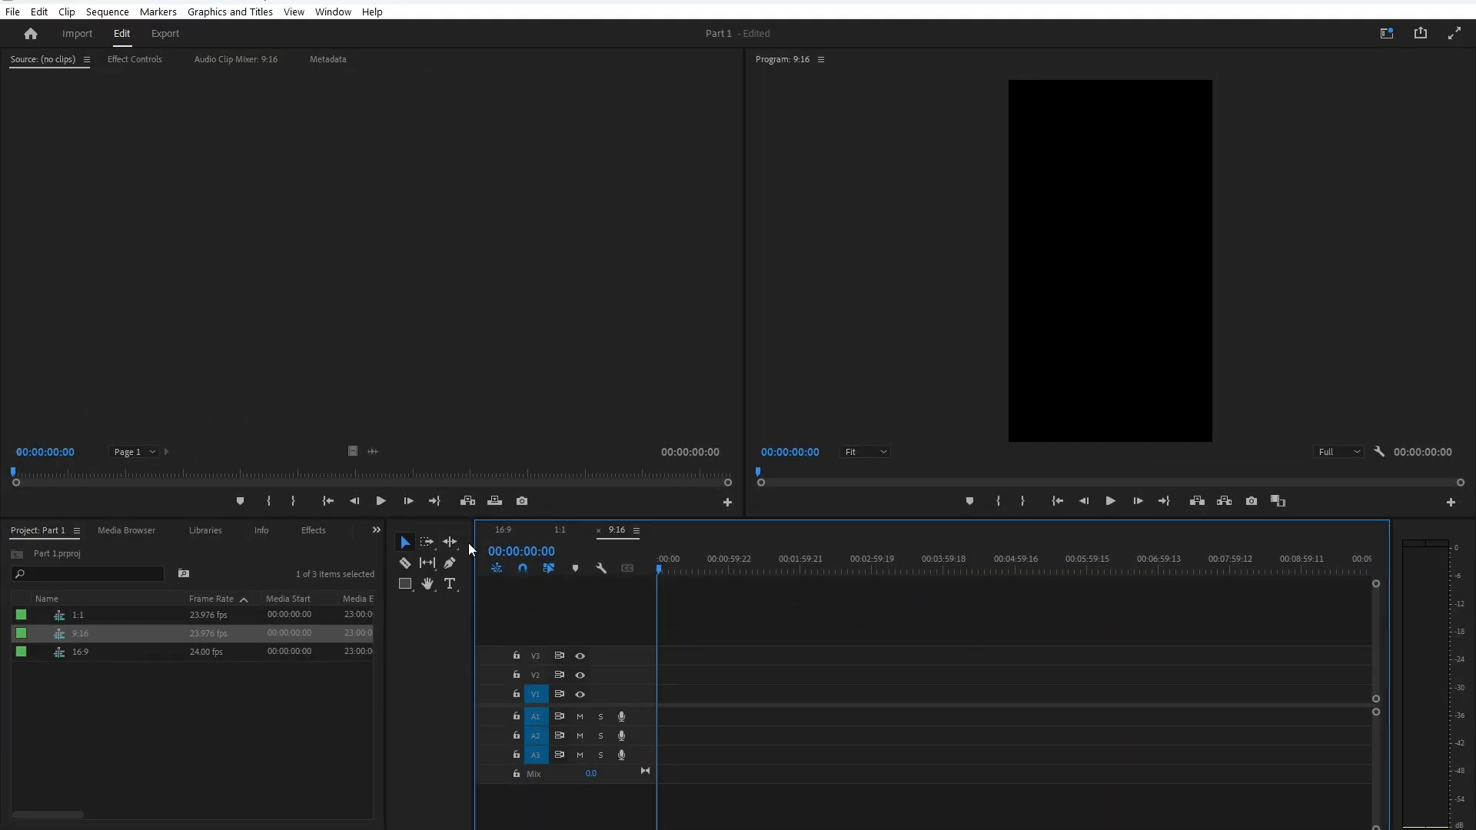
pyautogui.moveTo(474, 536); pyautogui.dragTo(433, 536)
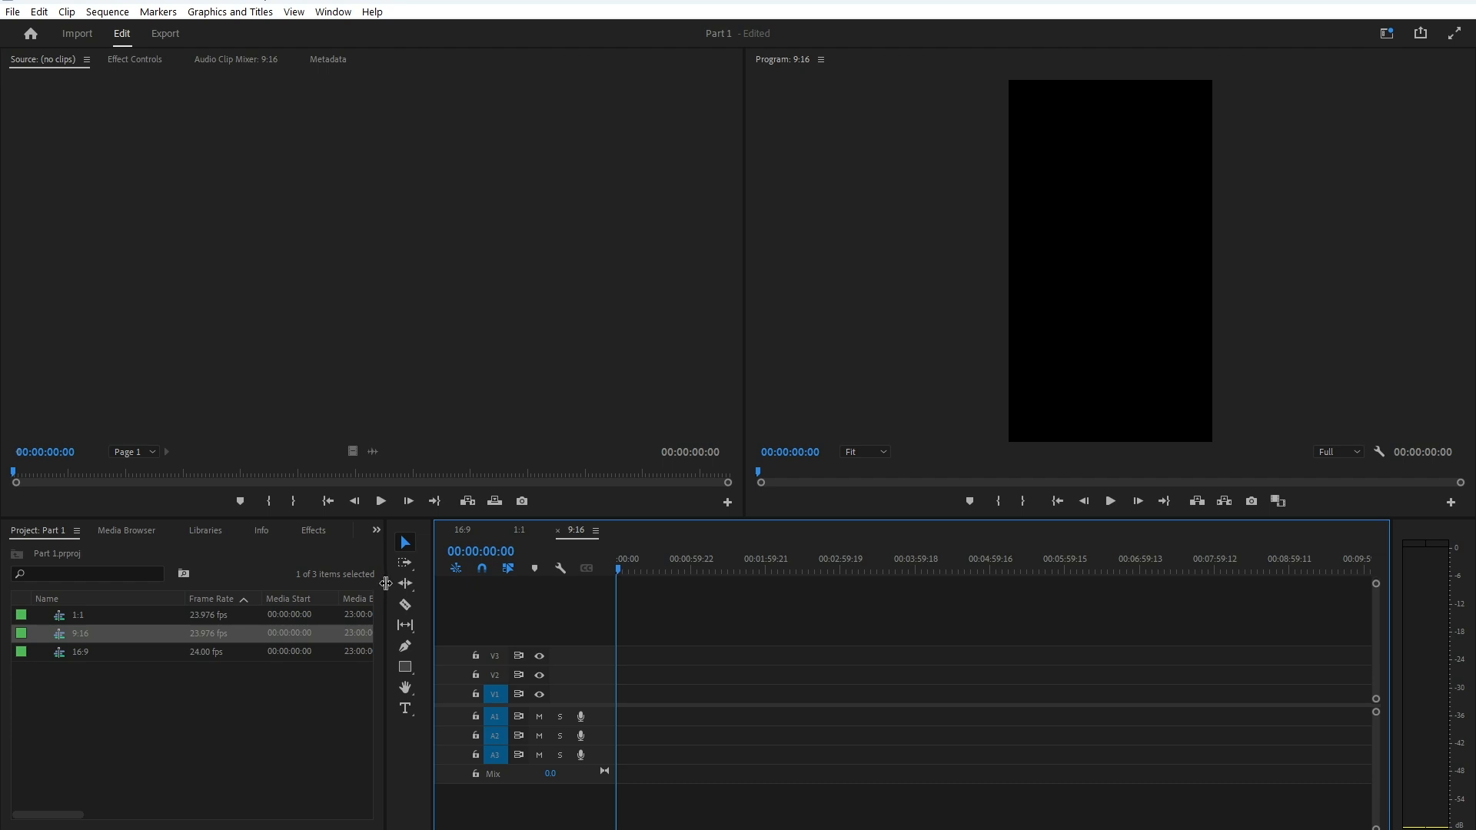
pyautogui.moveTo(383, 585); pyautogui.dragTo(419, 585)
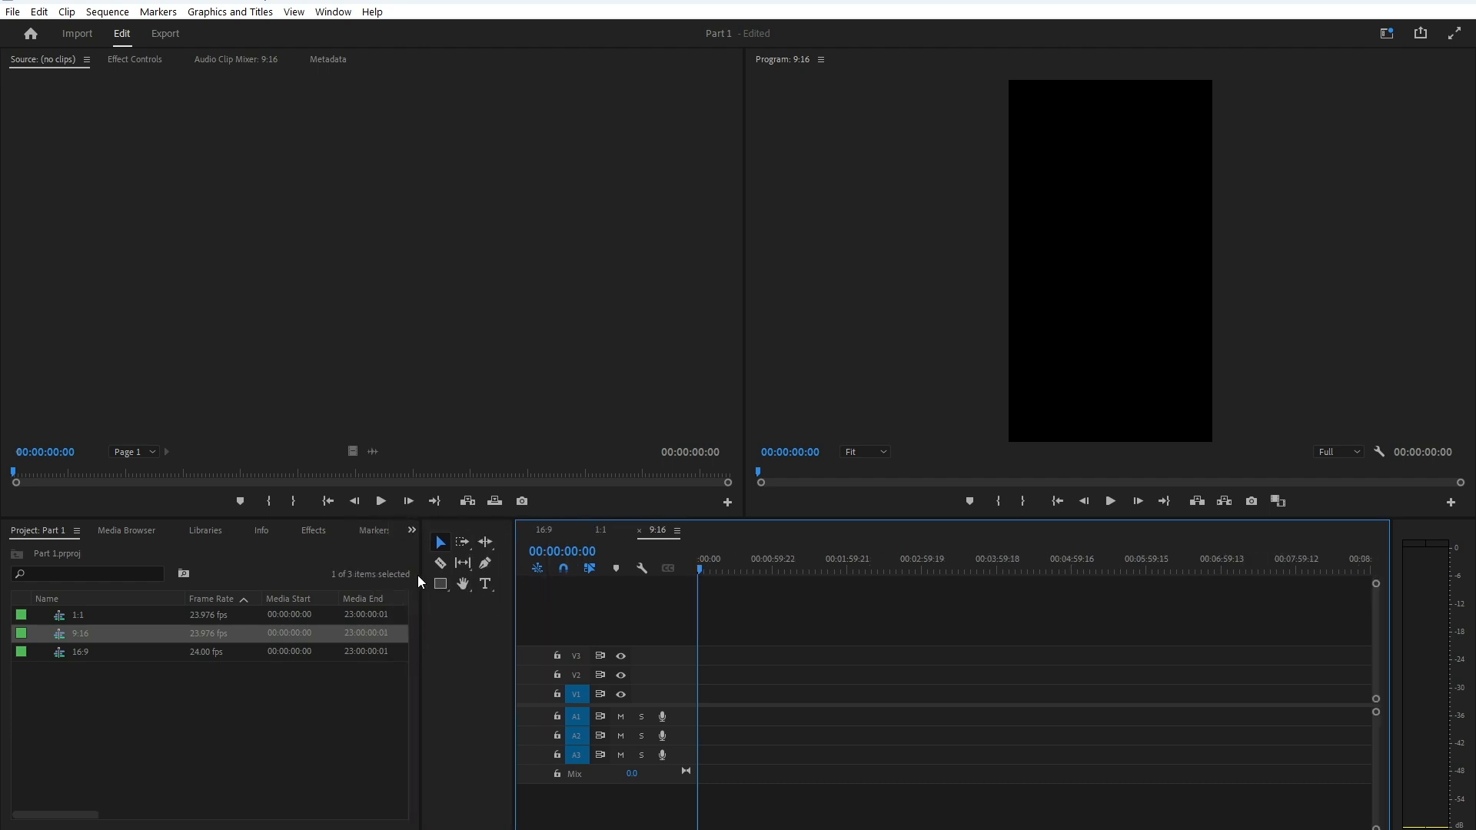
pyautogui.moveTo(421, 573); pyautogui.dragTo(643, 615)
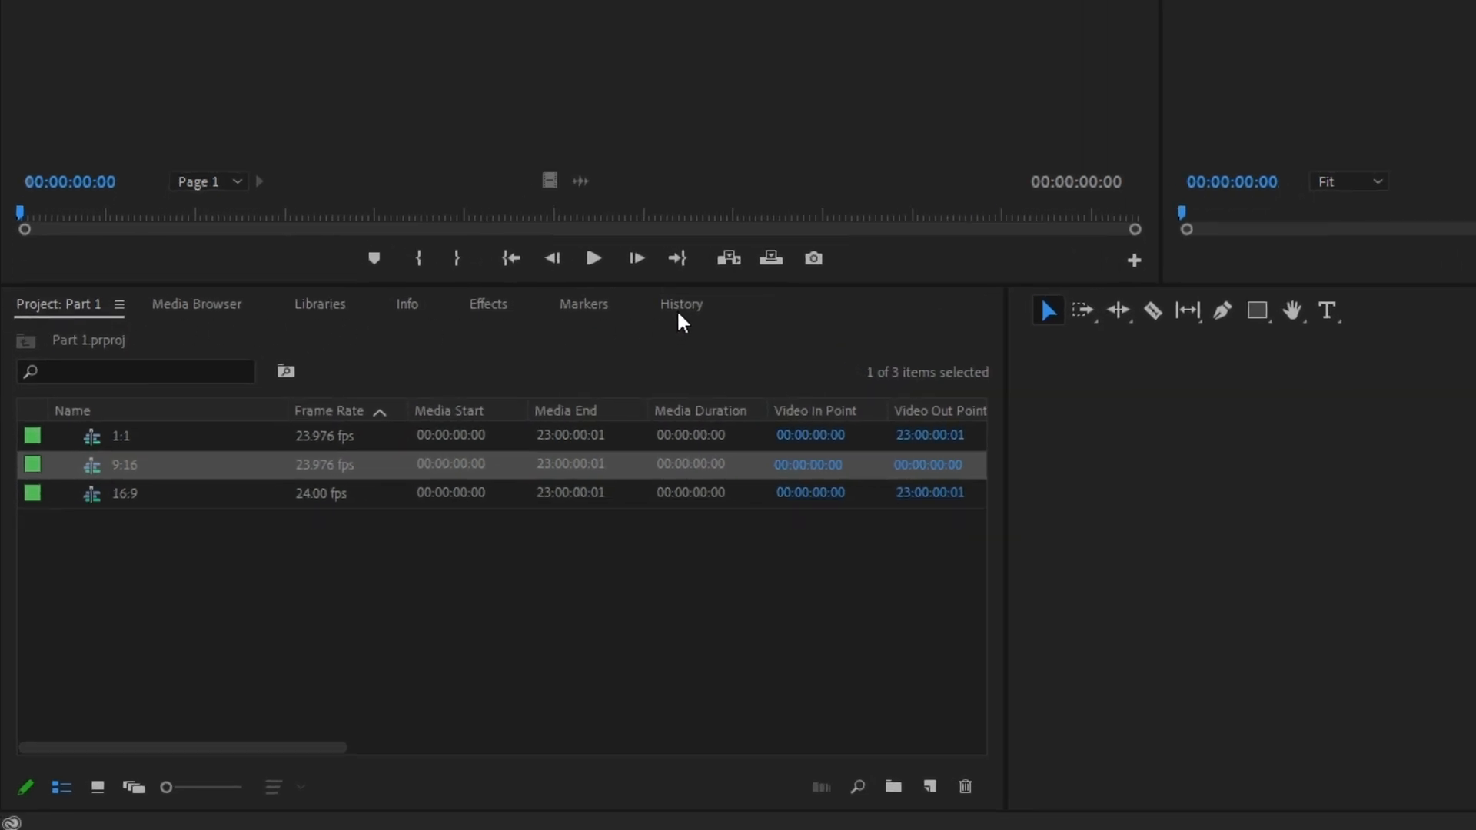
# Close the History and Markers panels in the Project panel group
pyautogui.click(681, 307)
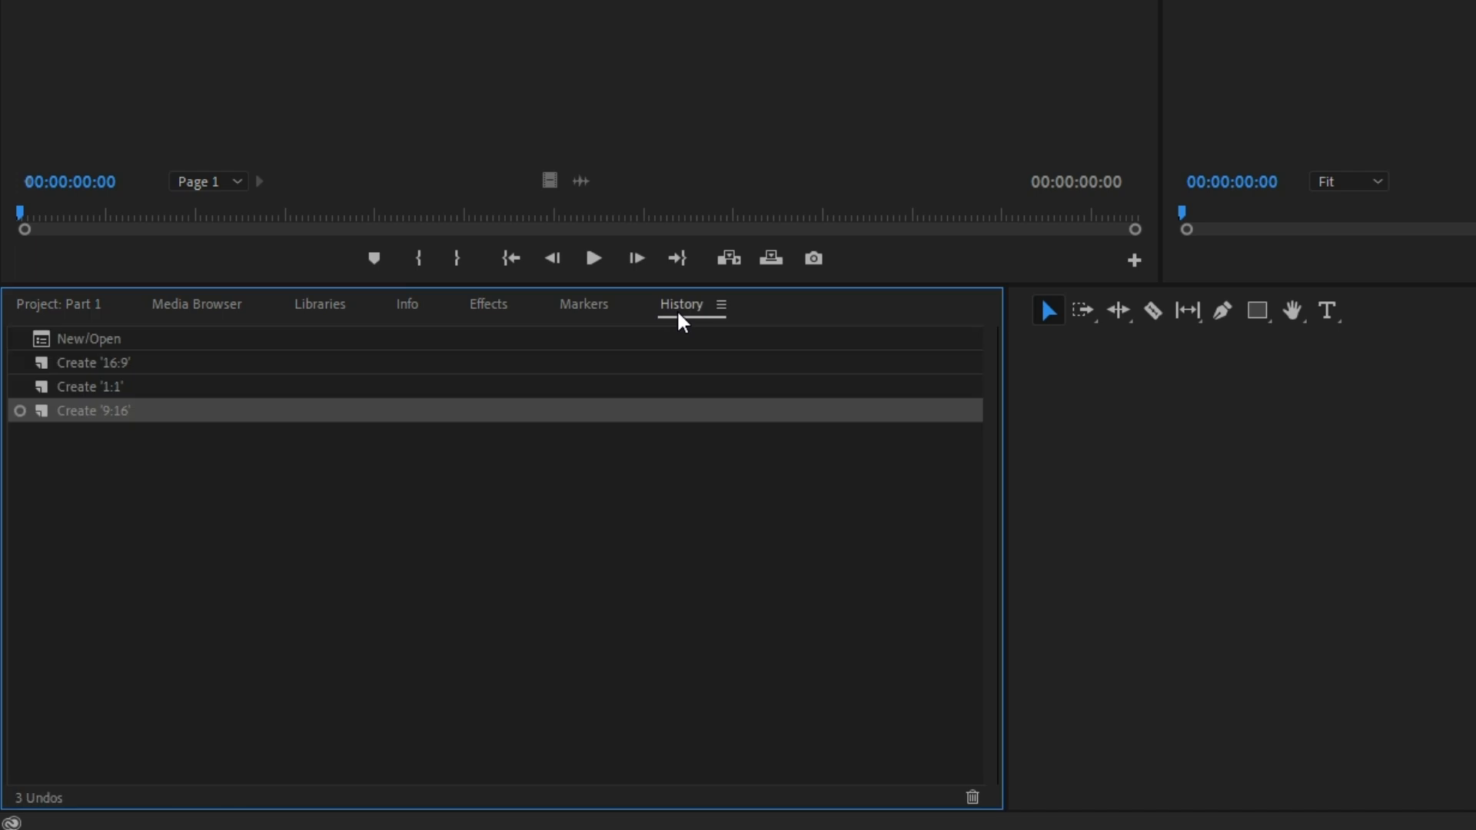
pyautogui.click(721, 305)
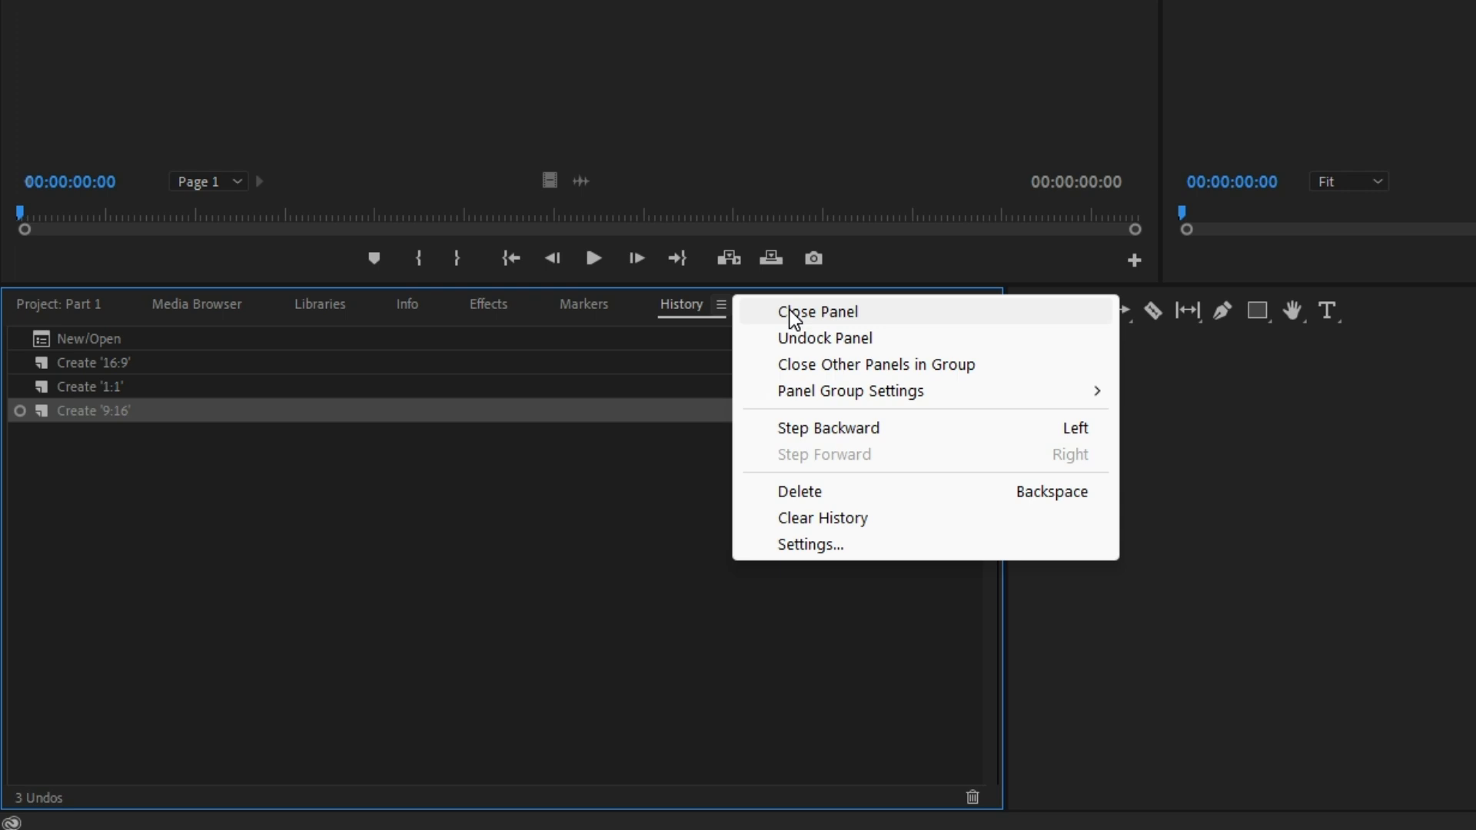
pyautogui.click(855, 316)
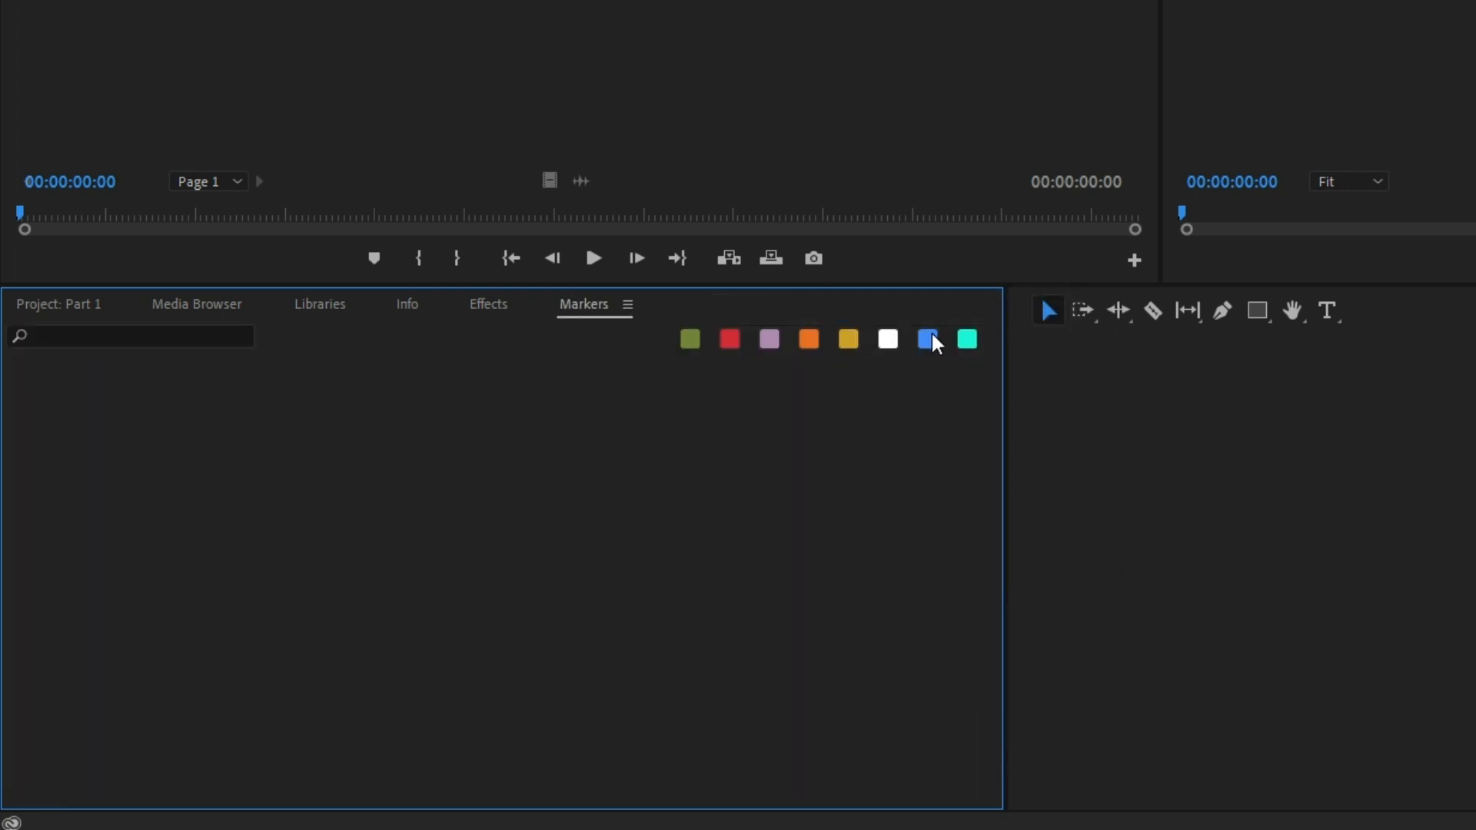
pyautogui.click(628, 305)
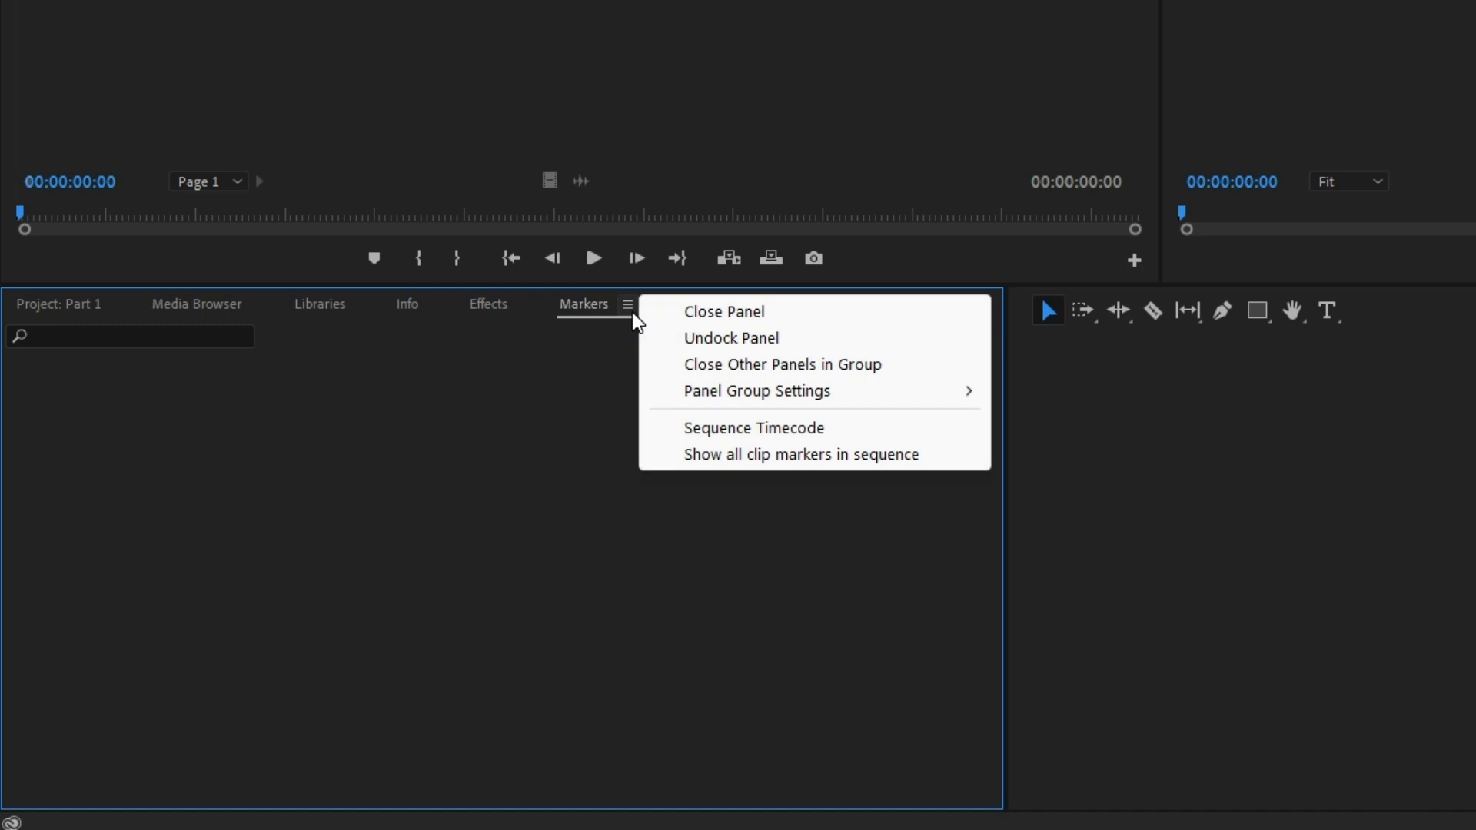
pyautogui.click(698, 312)
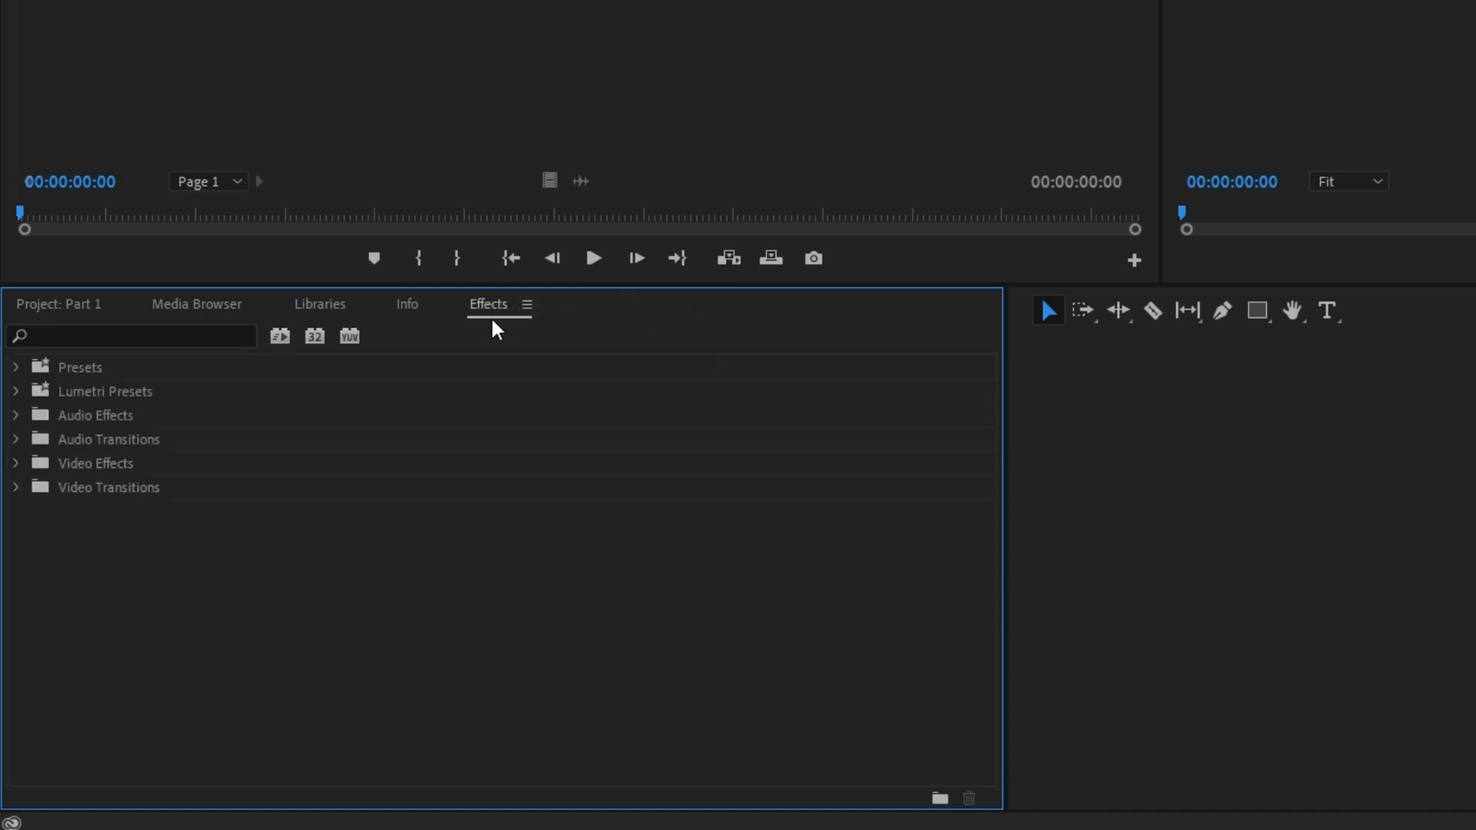
# Close the Info and Libraries panels in the Project panel group
pyautogui.click(414, 310)
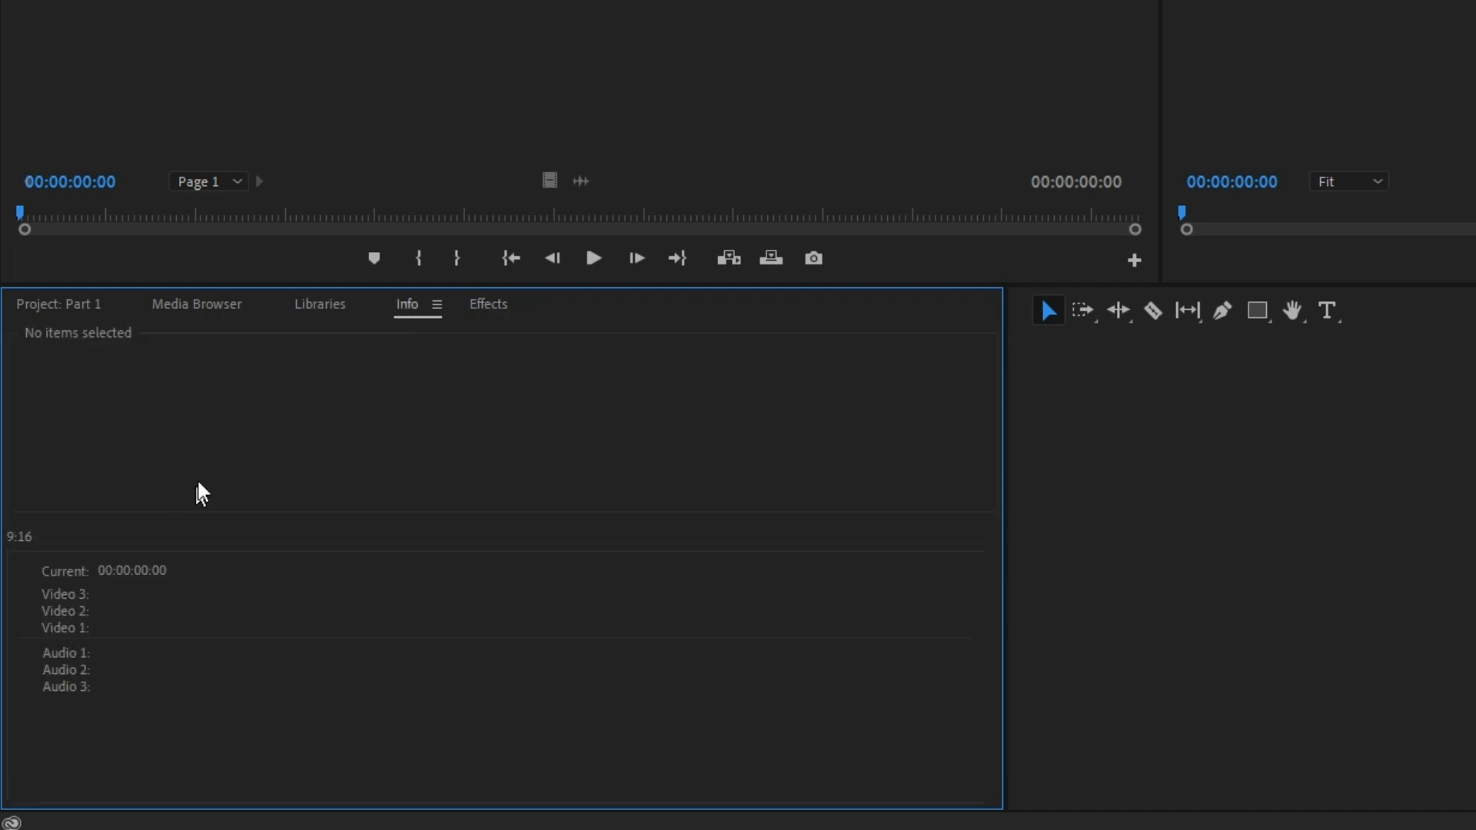
pyautogui.click(439, 306)
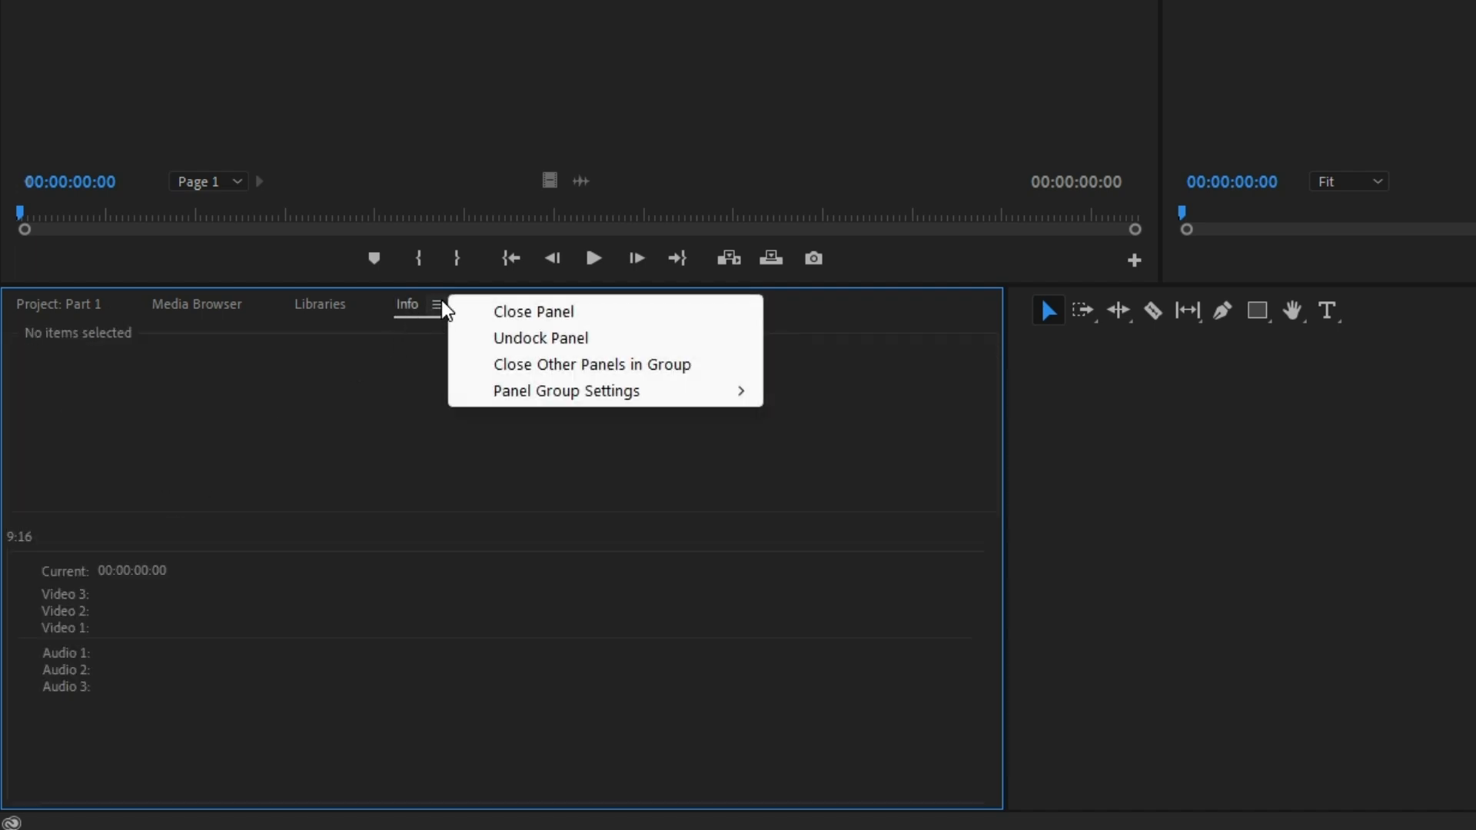
pyautogui.click(494, 317)
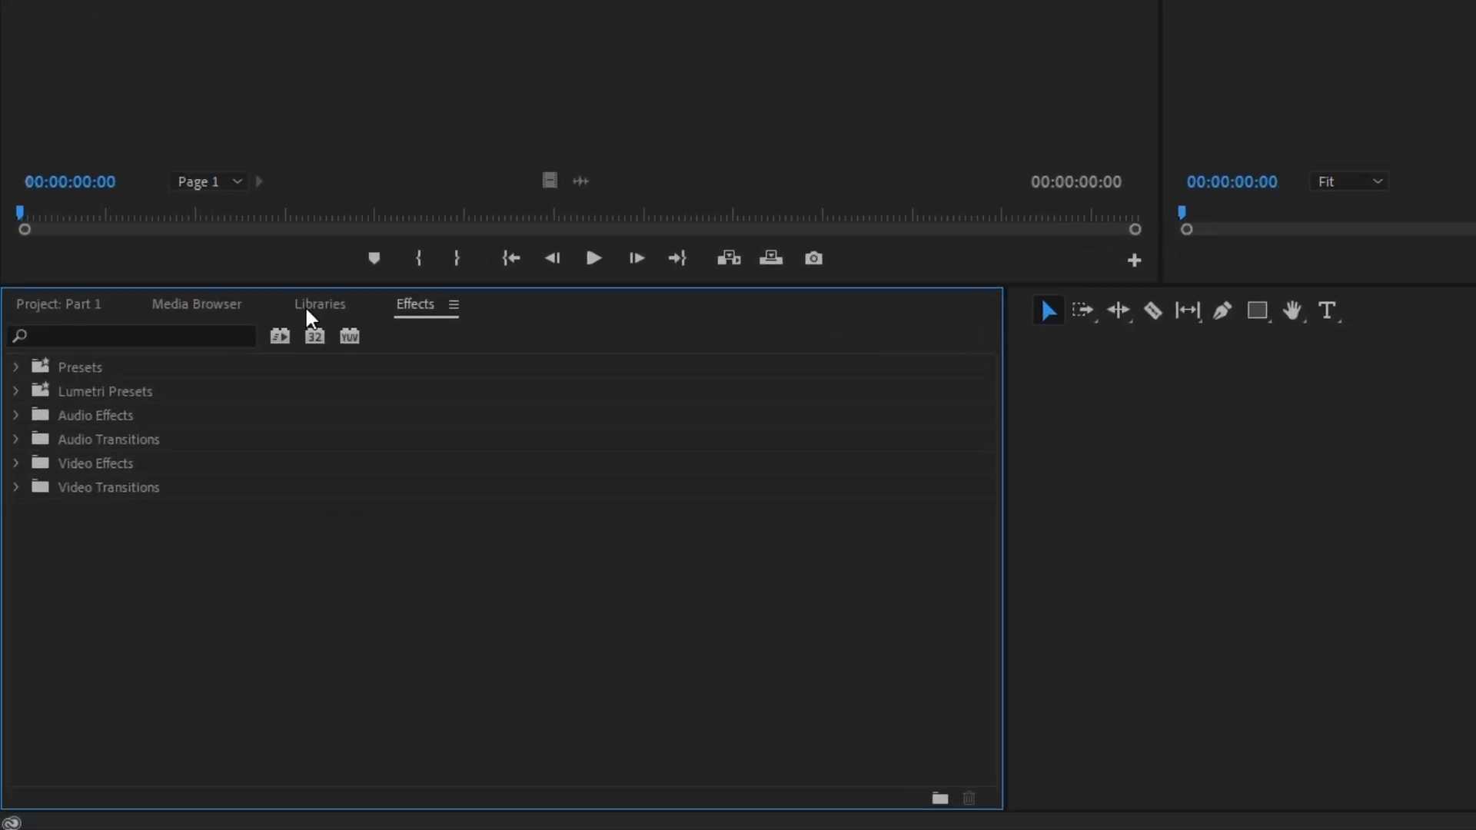
pyautogui.click(307, 314)
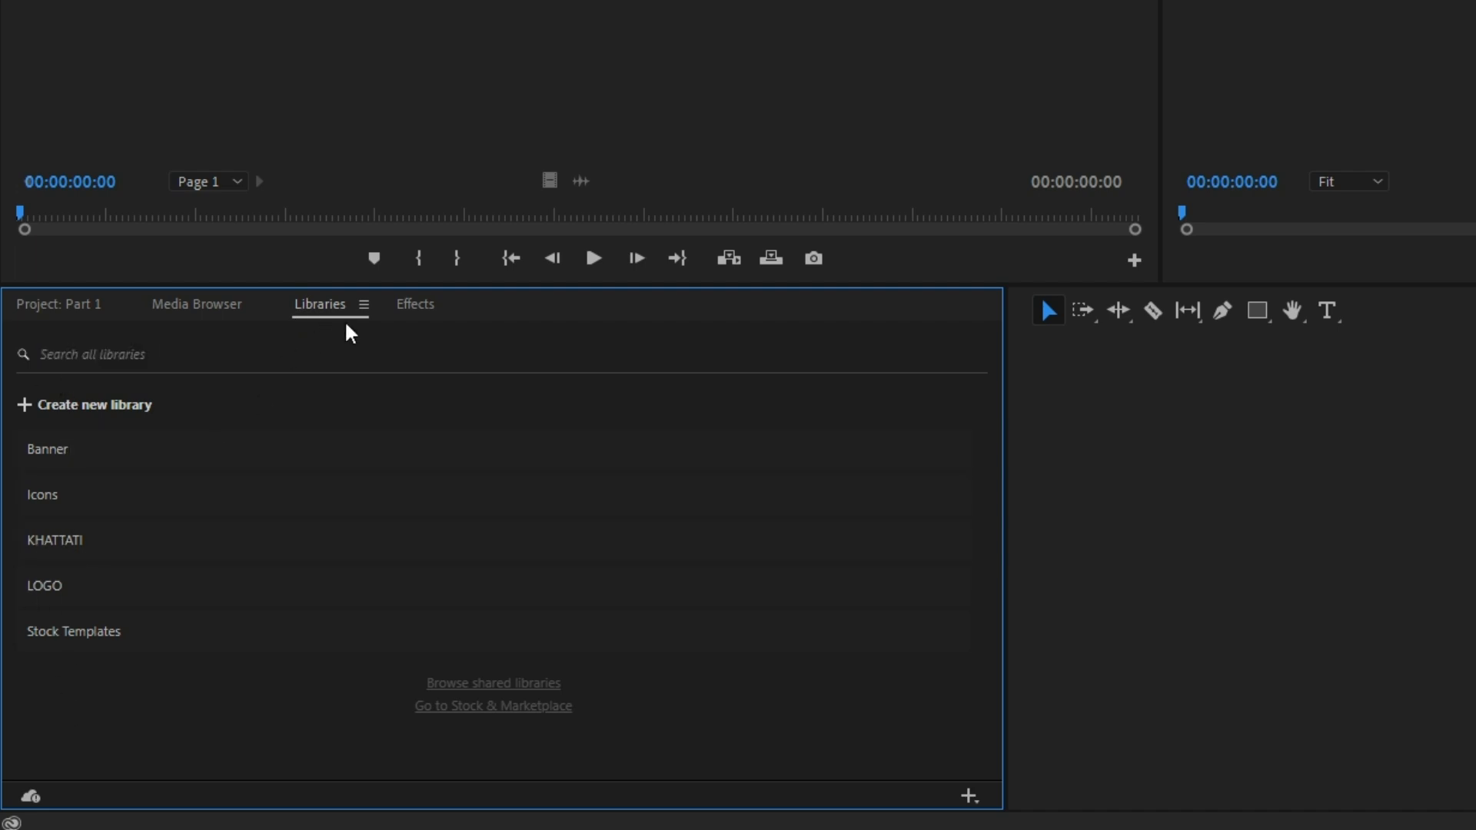
pyautogui.click(363, 305)
pyautogui.click(435, 314)
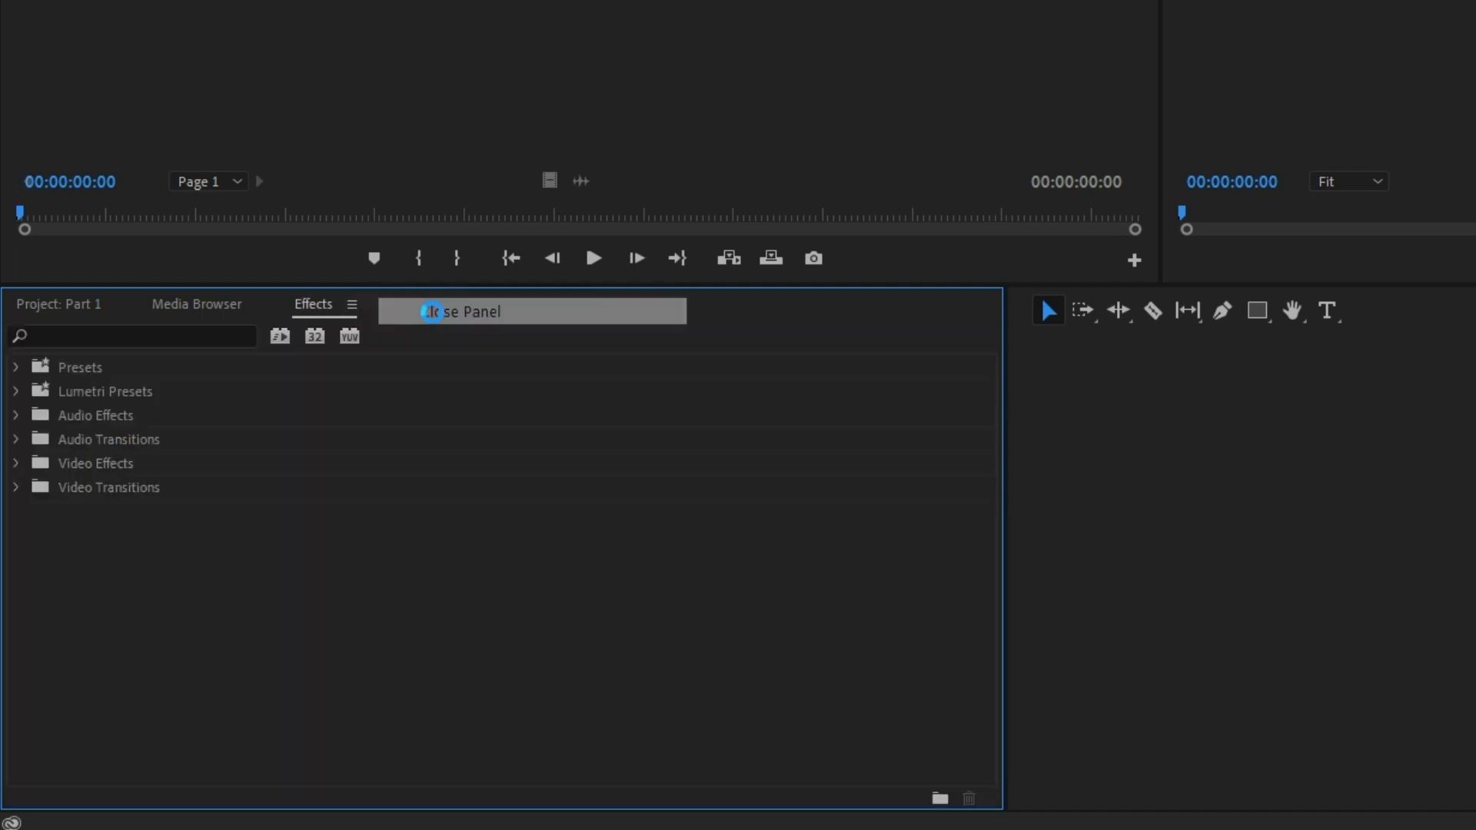
# Close the Media Browser panel and return to the list of project items
pyautogui.click(189, 312)
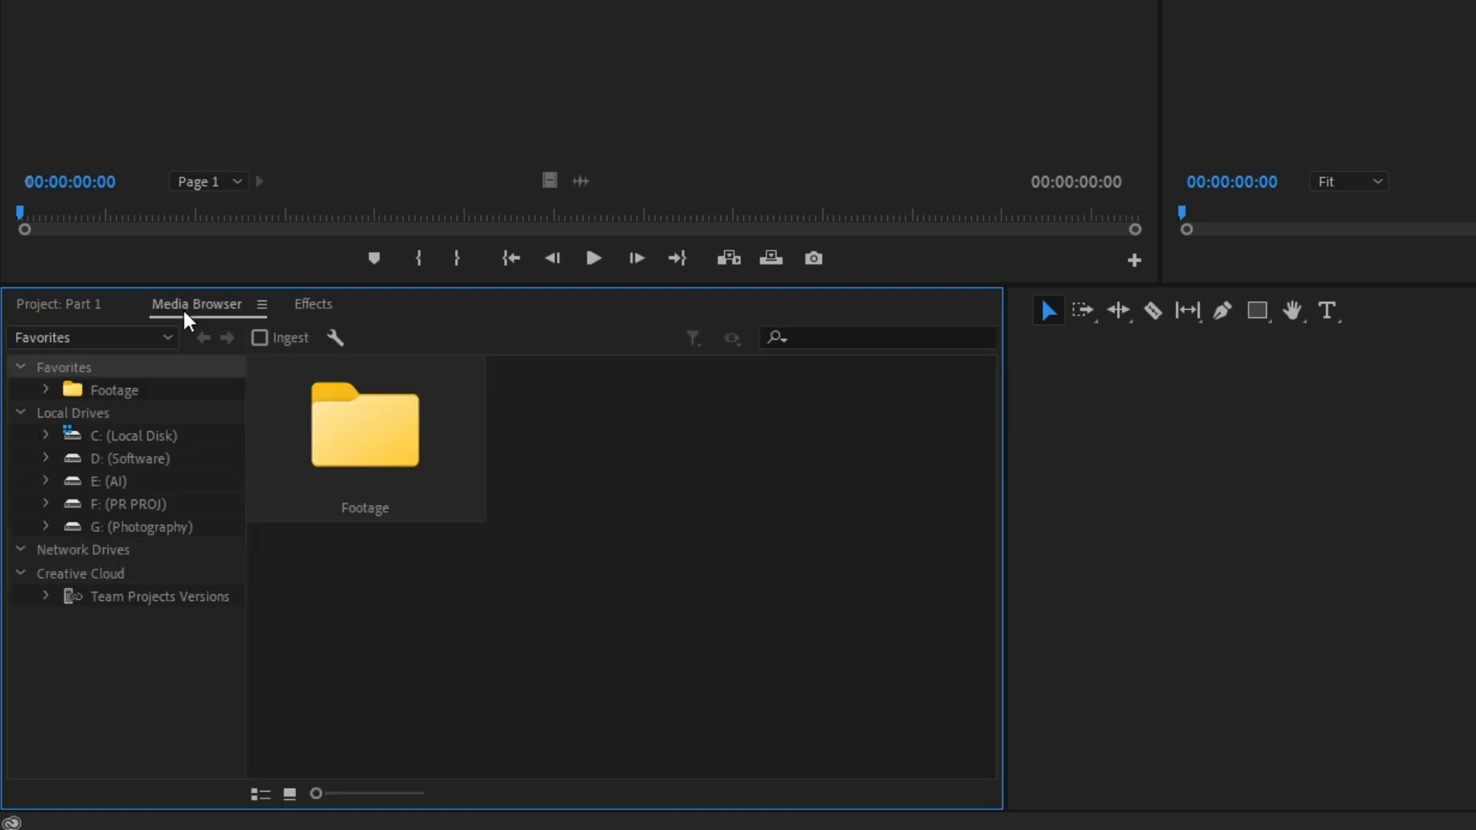
pyautogui.click(262, 305)
pyautogui.click(358, 312)
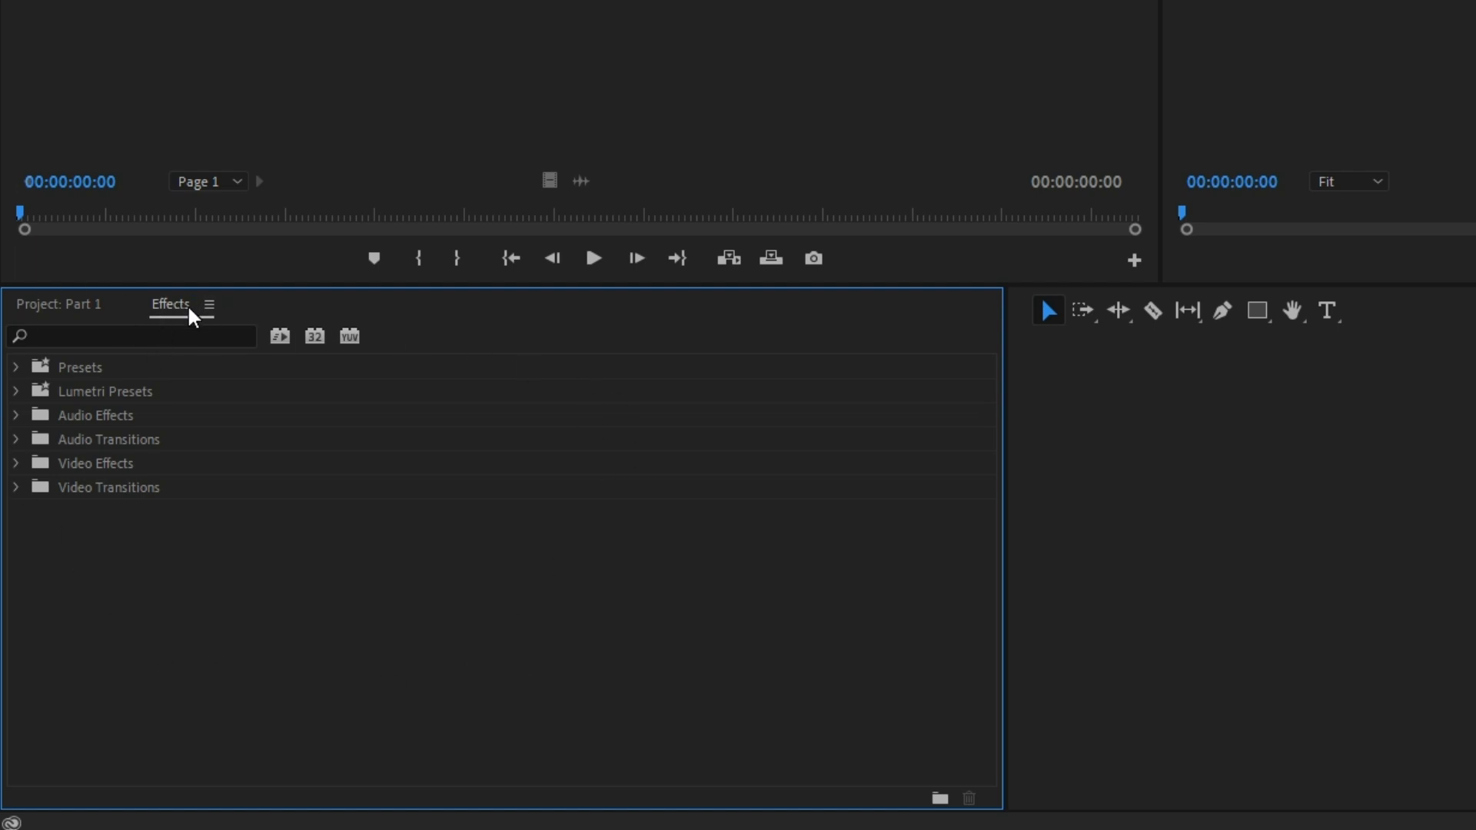
pyautogui.click(89, 306)
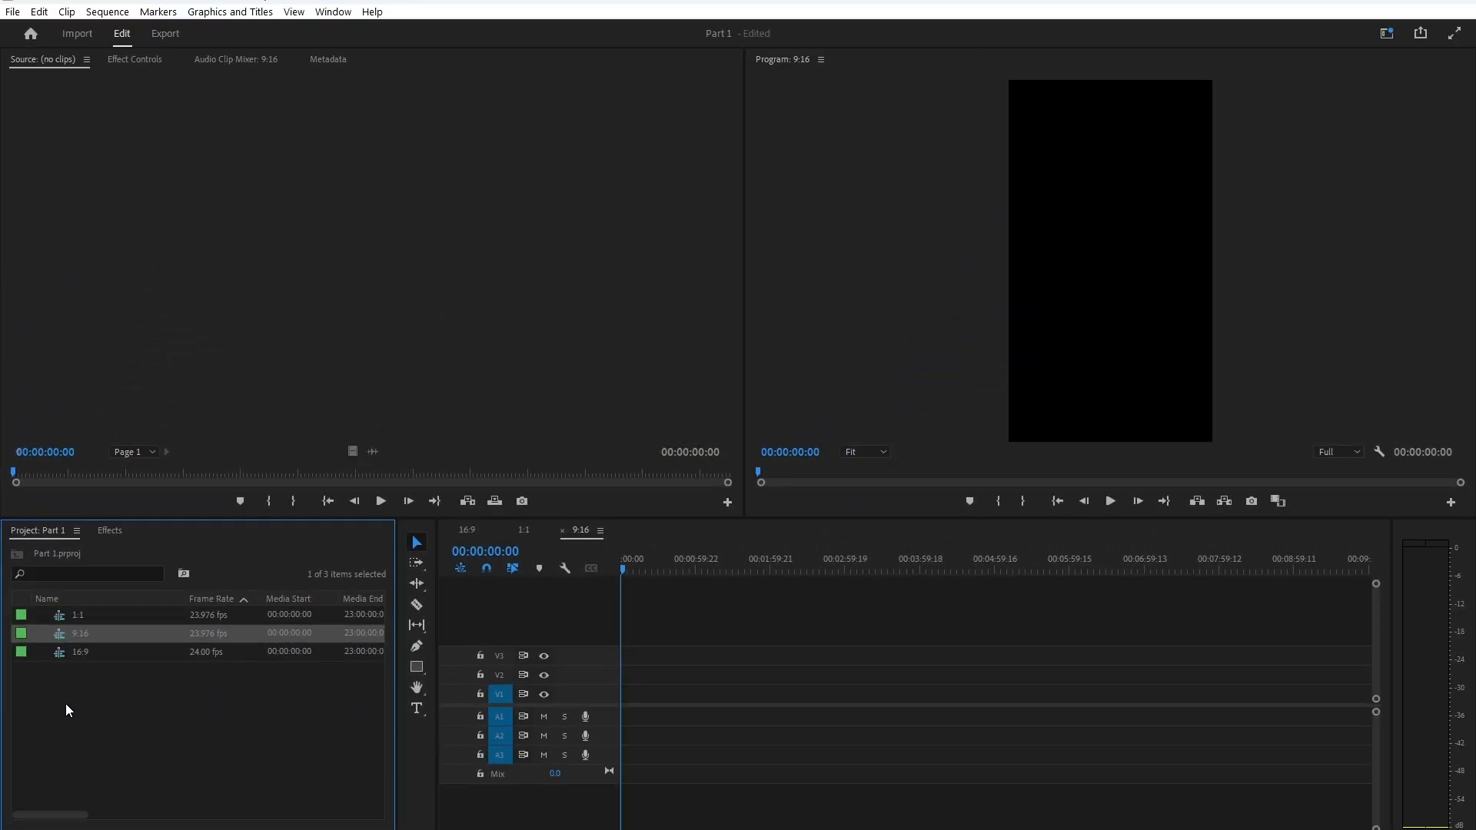
# Import the GS video from the 4_SR folder and place it at the start of the 9:16 sequence on V1 and A1
pyautogui.doubleClick(129, 724)
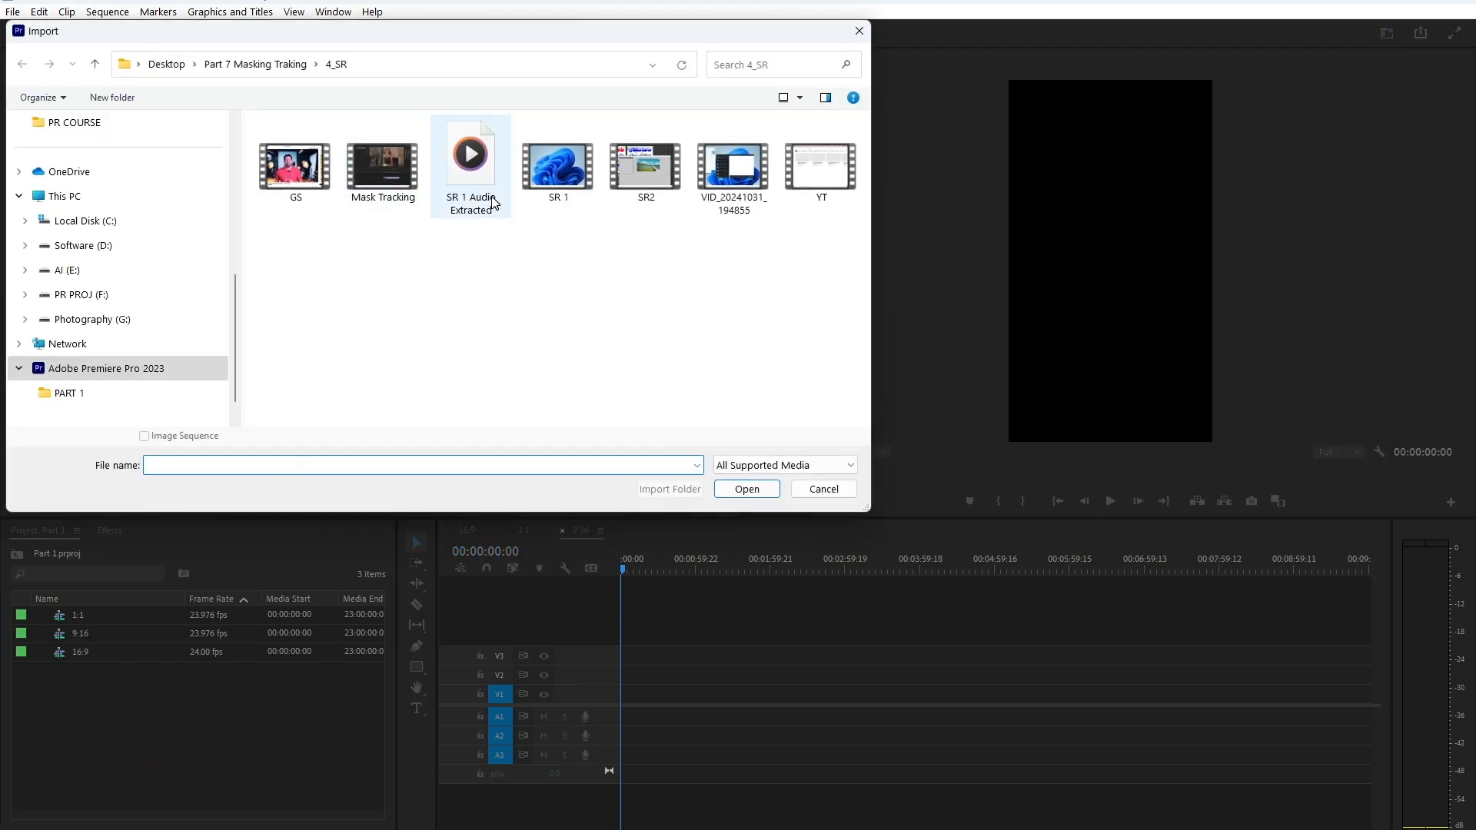
pyautogui.click(335, 198)
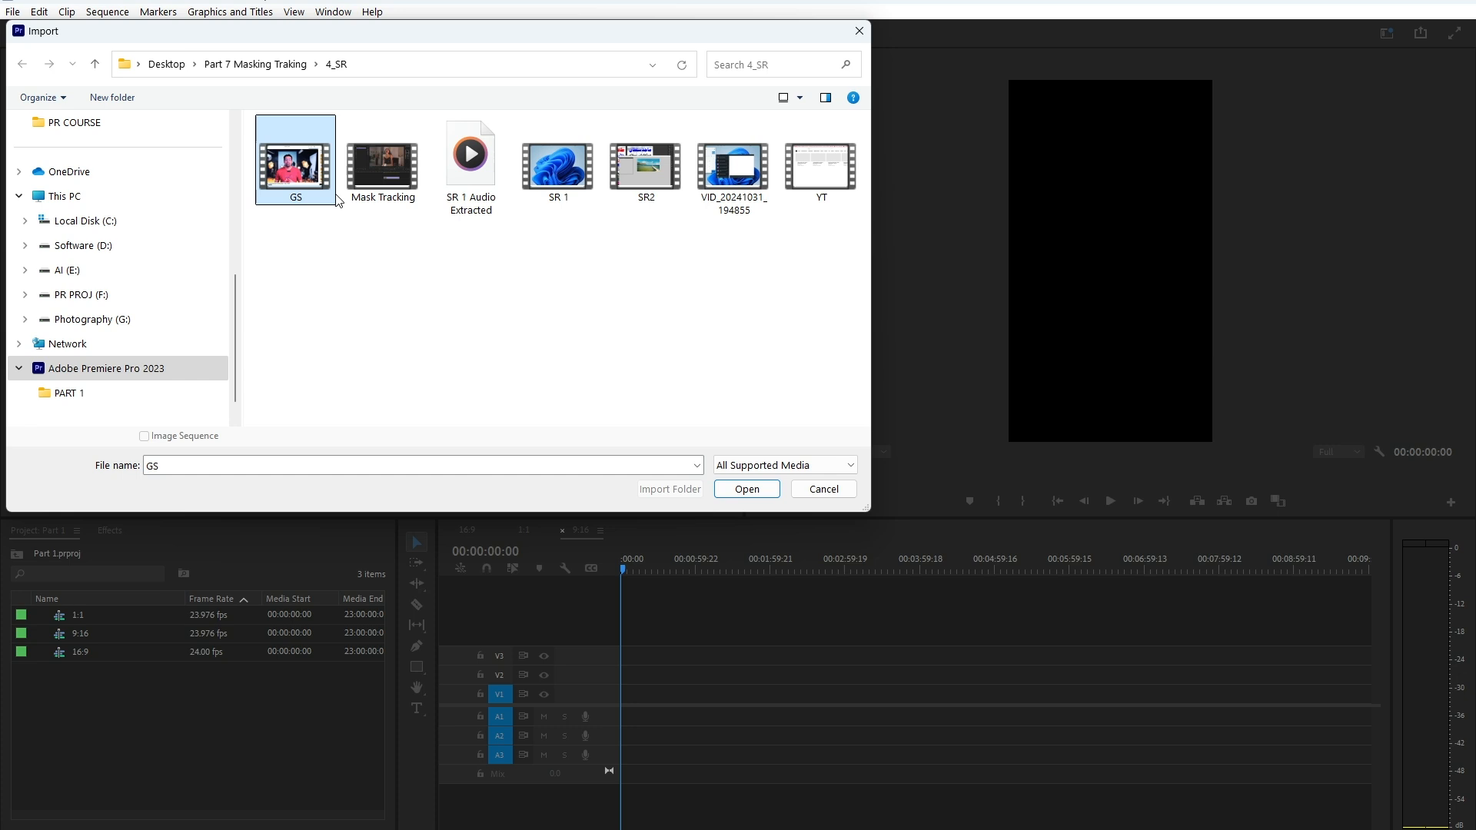
pyautogui.click(746, 492)
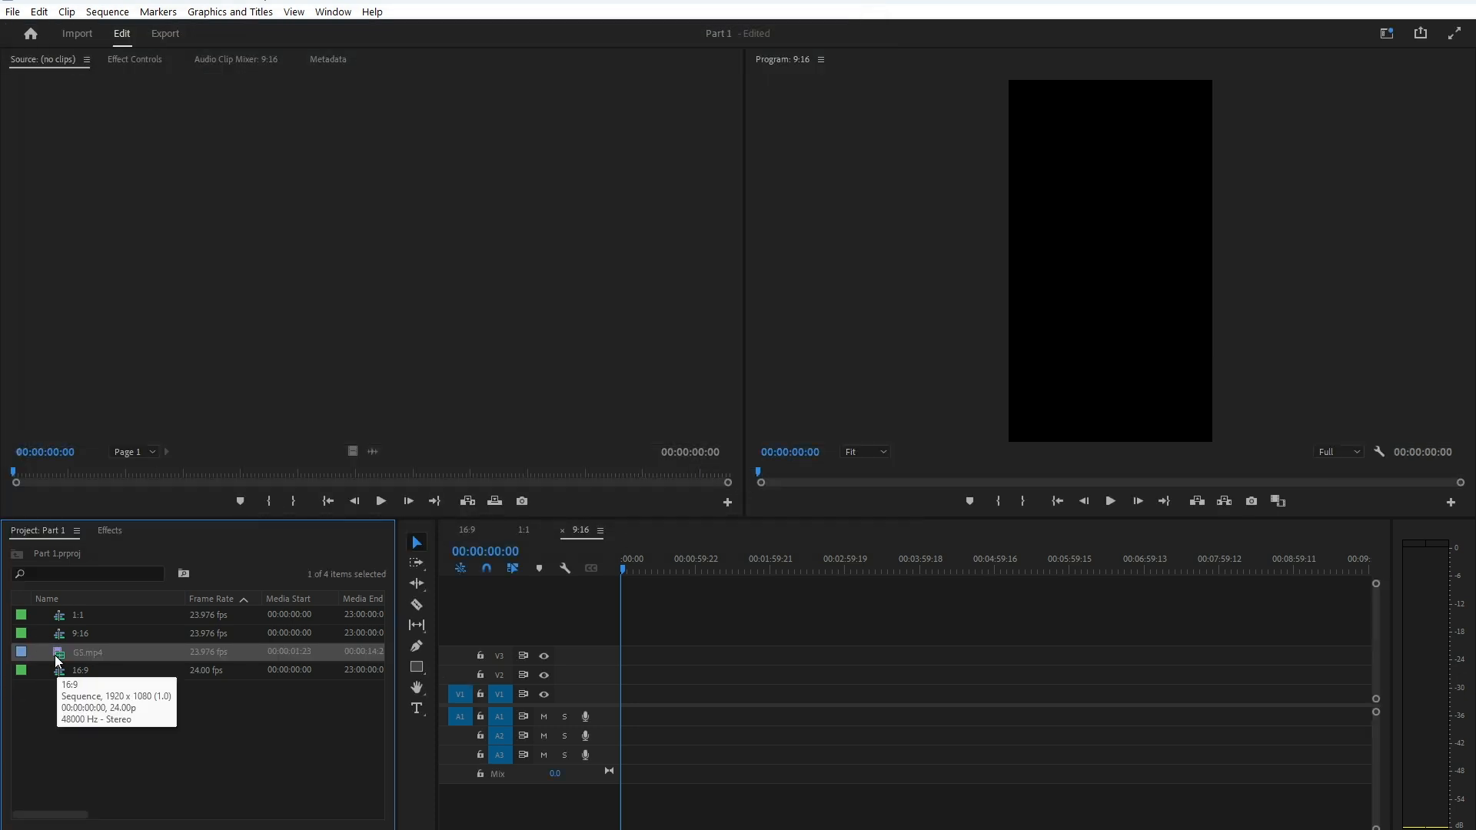
pyautogui.moveTo(212, 653)
pyautogui.mouseDown()
pyautogui.moveTo(635, 713)
pyautogui.moveTo(740, 708)
pyautogui.moveTo(631, 720)
pyautogui.moveTo(635, 698)
pyautogui.moveTo(763, 699)
pyautogui.mouseUp()
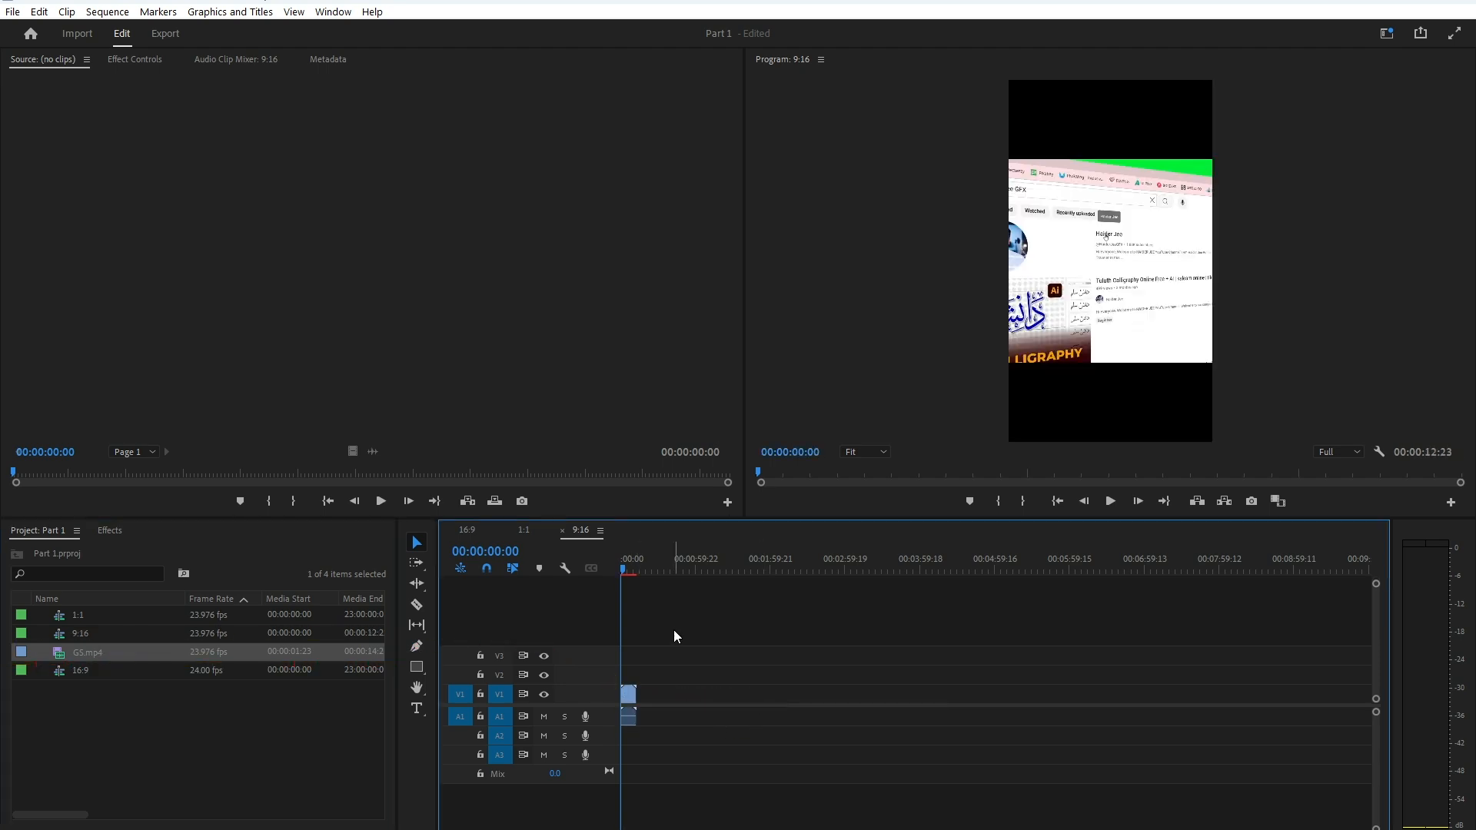
# Delete the GS clip from the 9:16 sequence and remove GS.mp4 from the project
pyautogui.click(631, 704)
pyautogui.press('Delete')
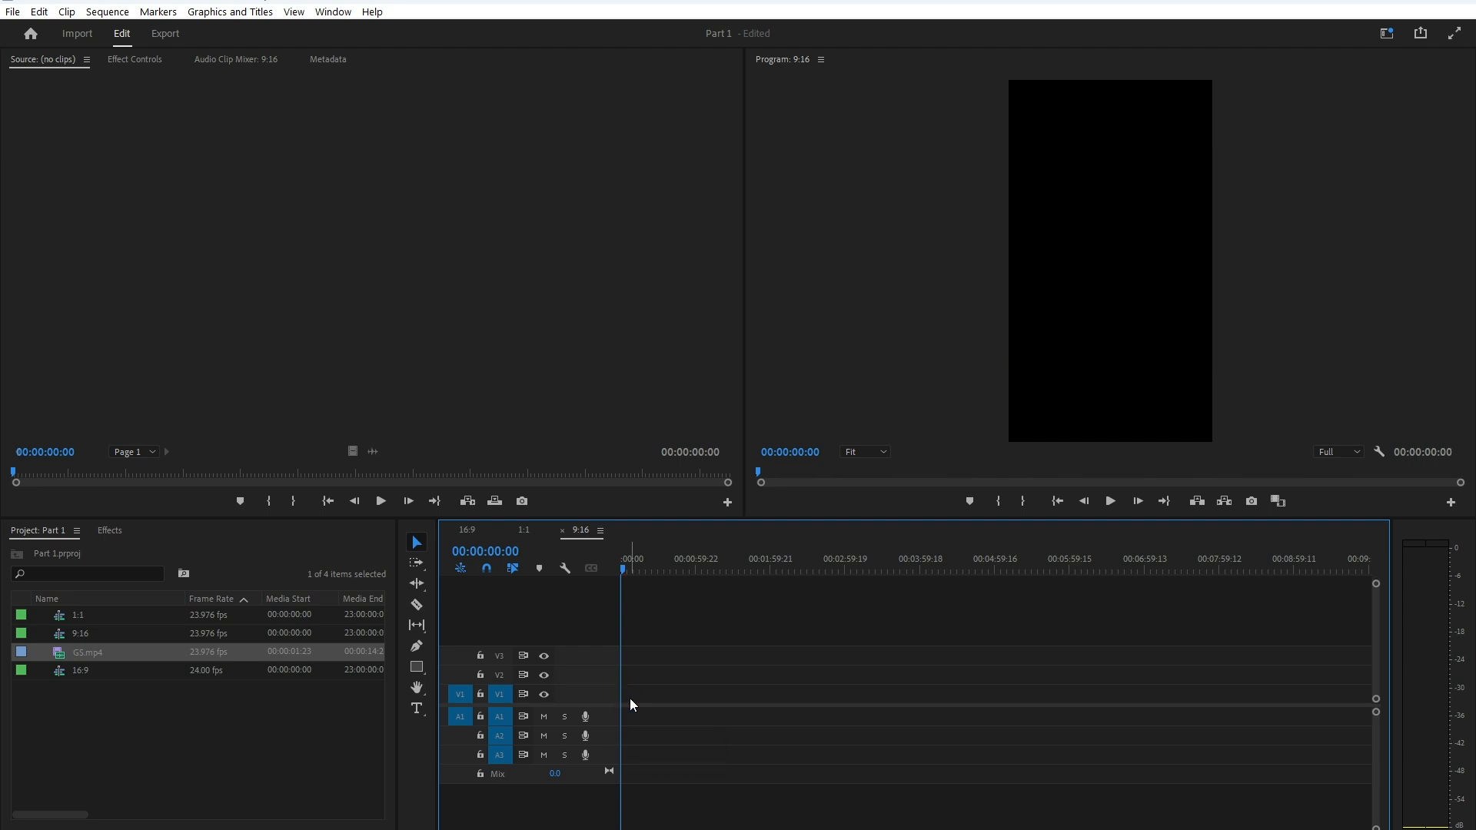
pyautogui.click(59, 657)
pyautogui.press('Delete')
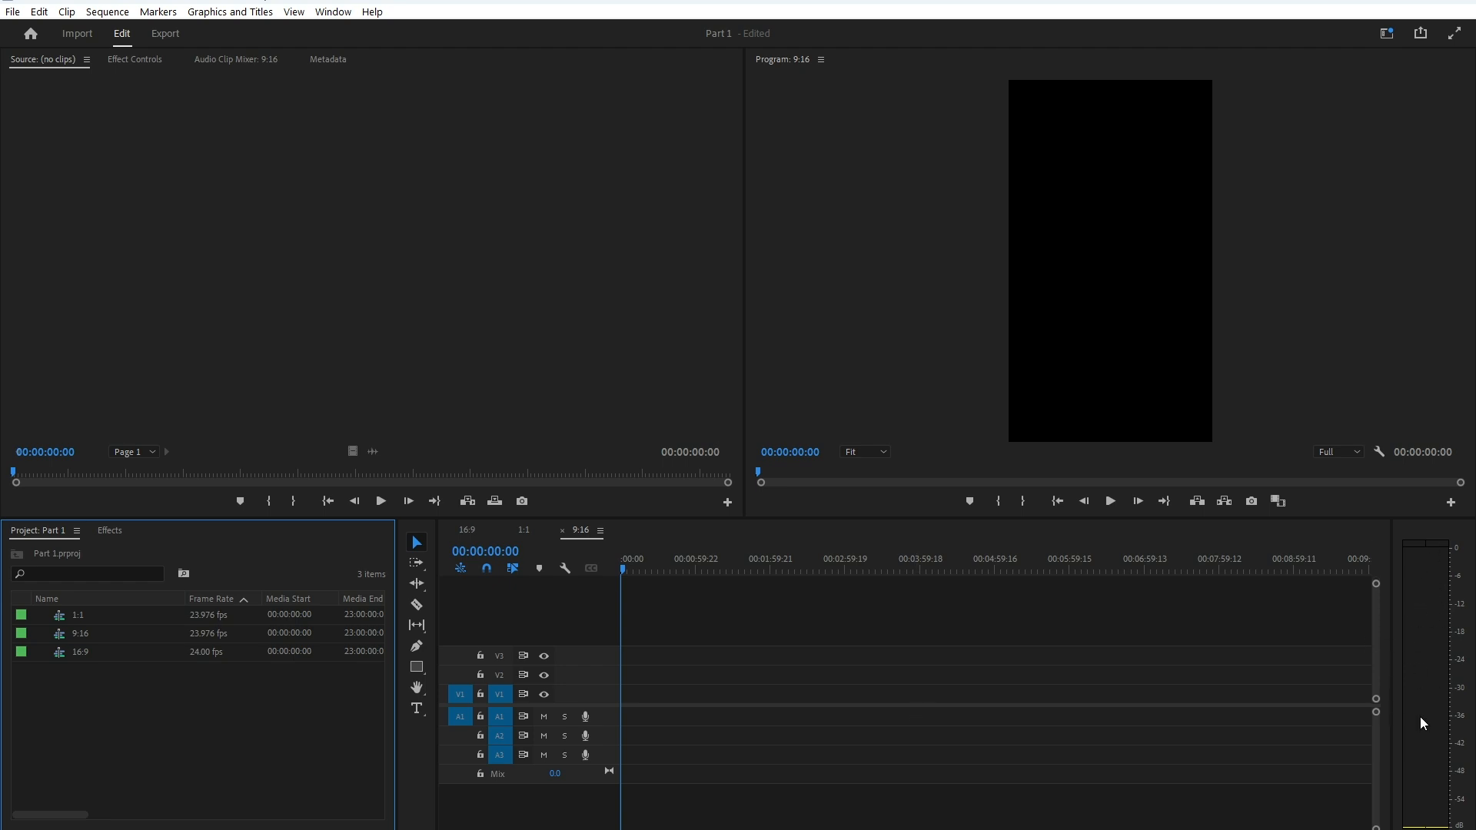
pyautogui.click(894, 219)
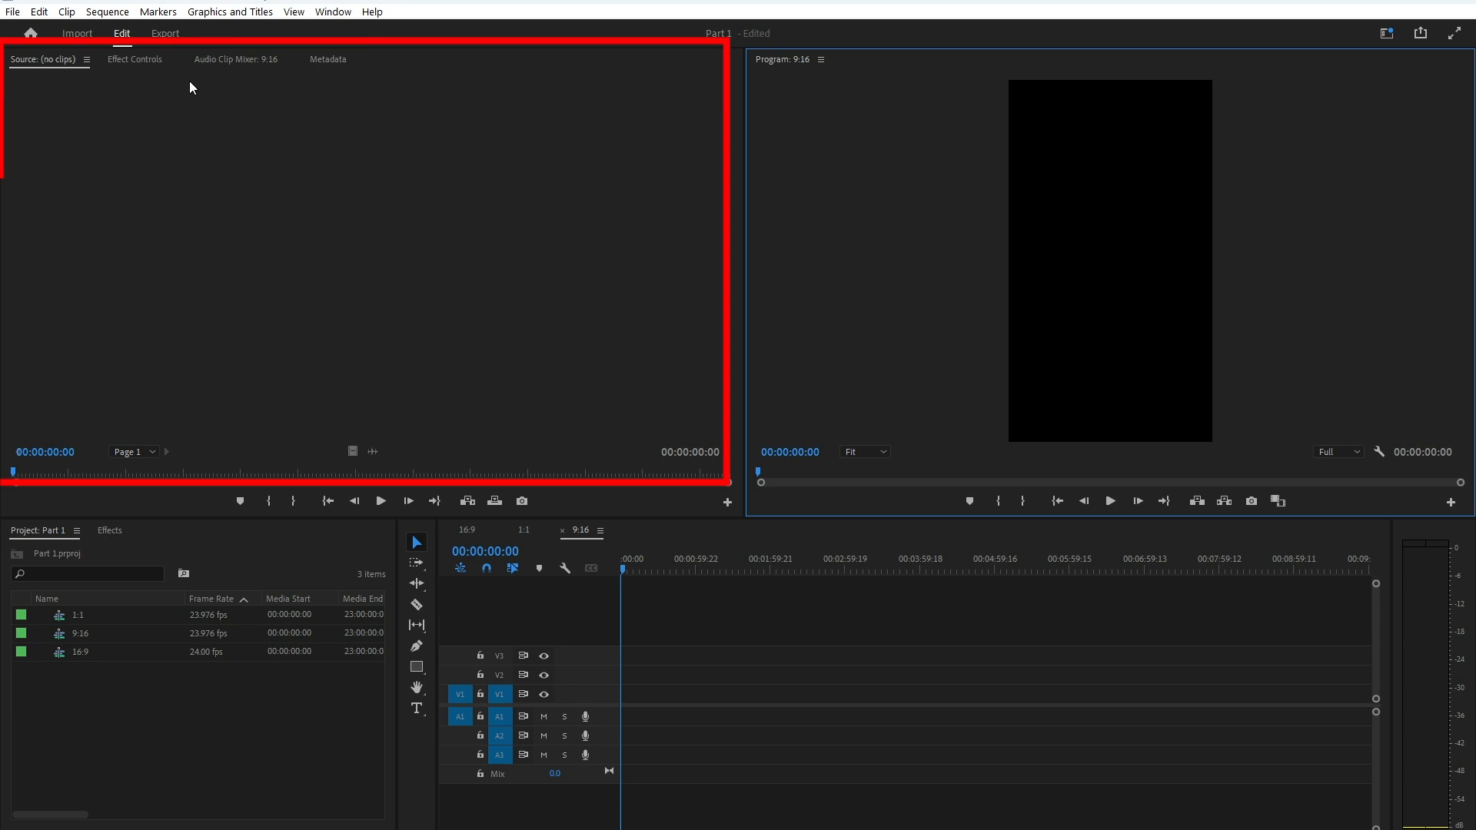
# Import the GS video from the 4_SR folder into the project
pyautogui.click(170, 172)
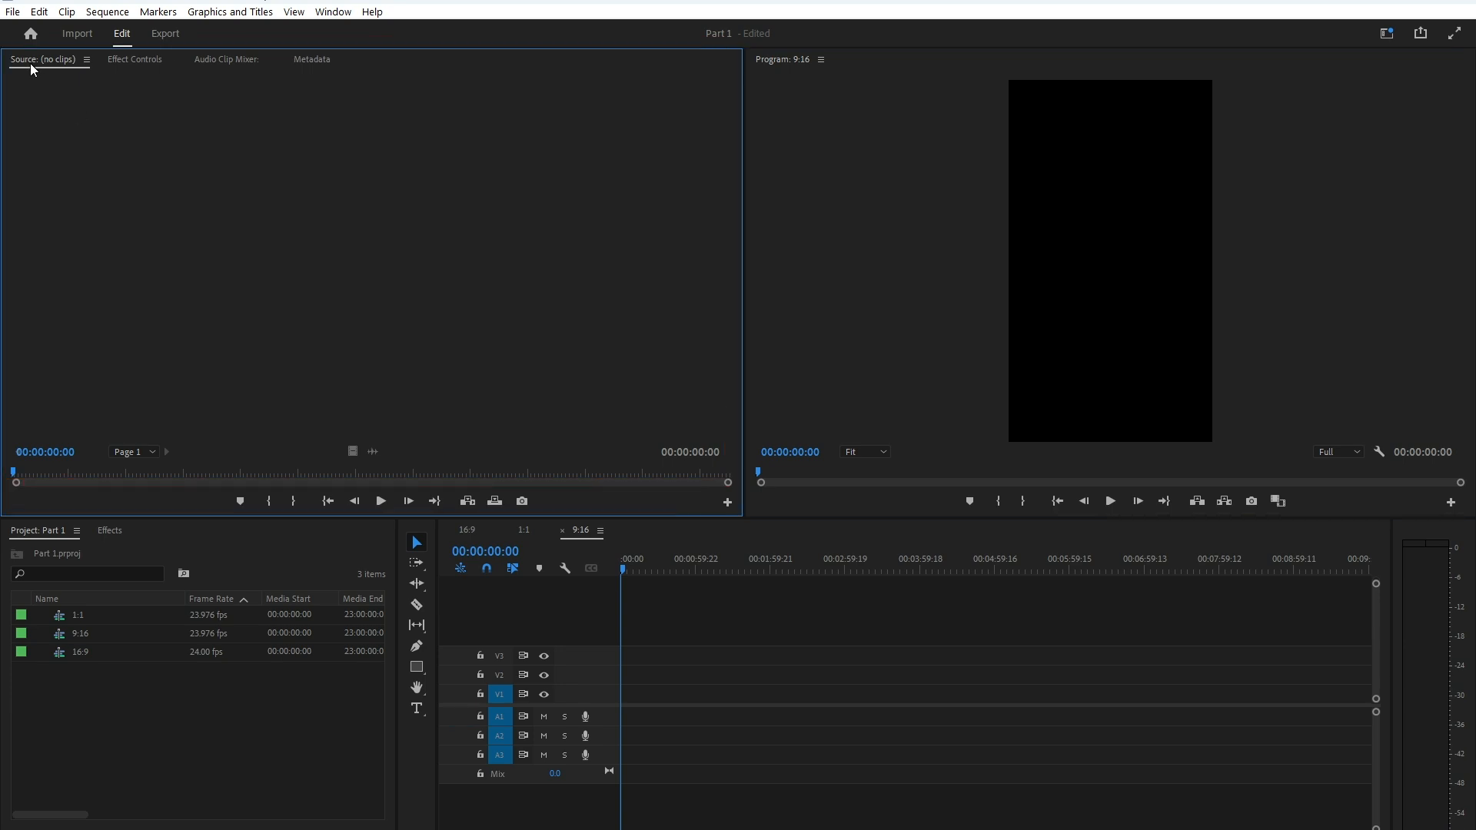
pyautogui.doubleClick(145, 697)
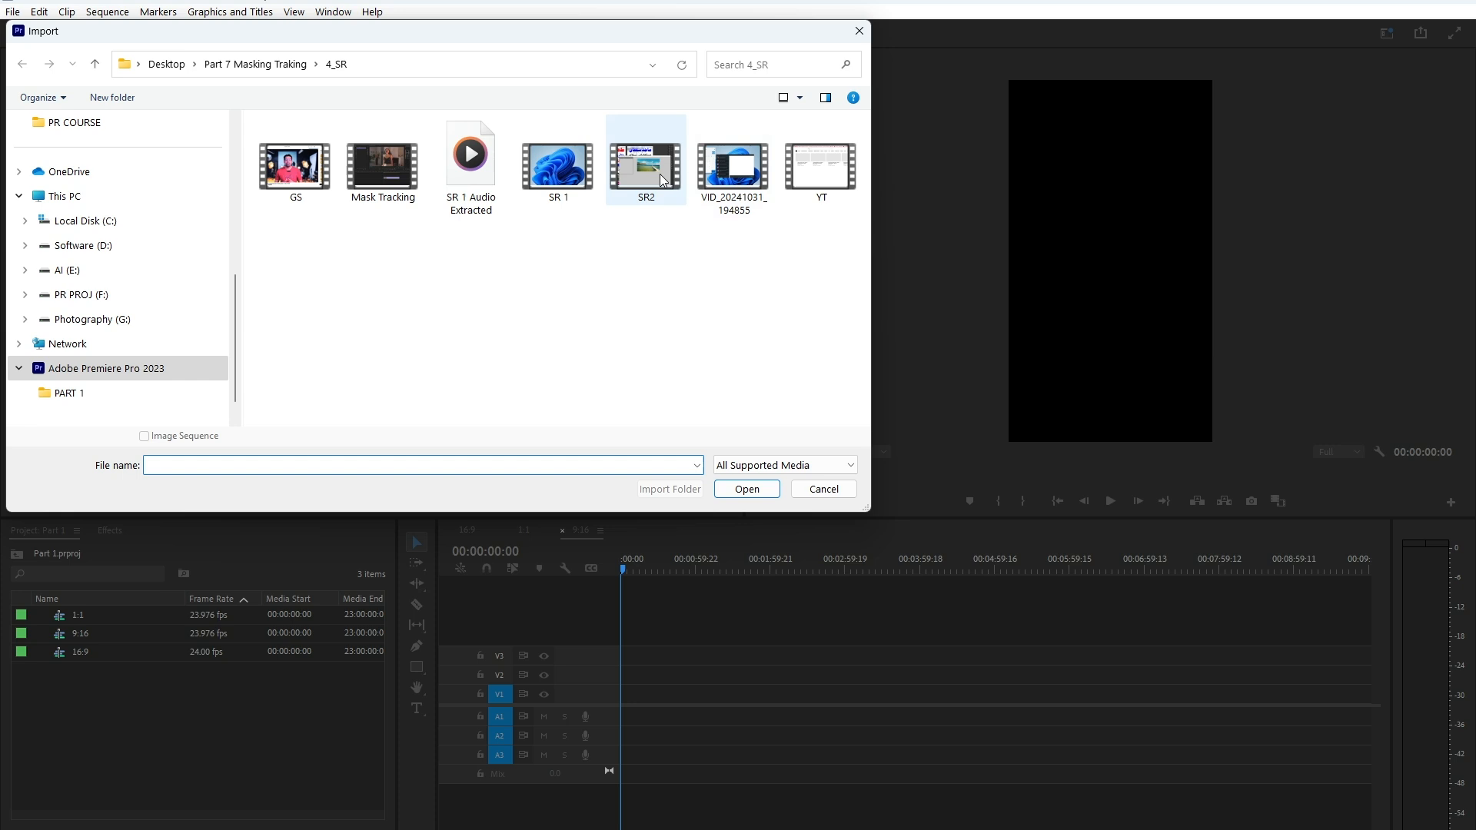
pyautogui.click(296, 165)
pyautogui.click(742, 489)
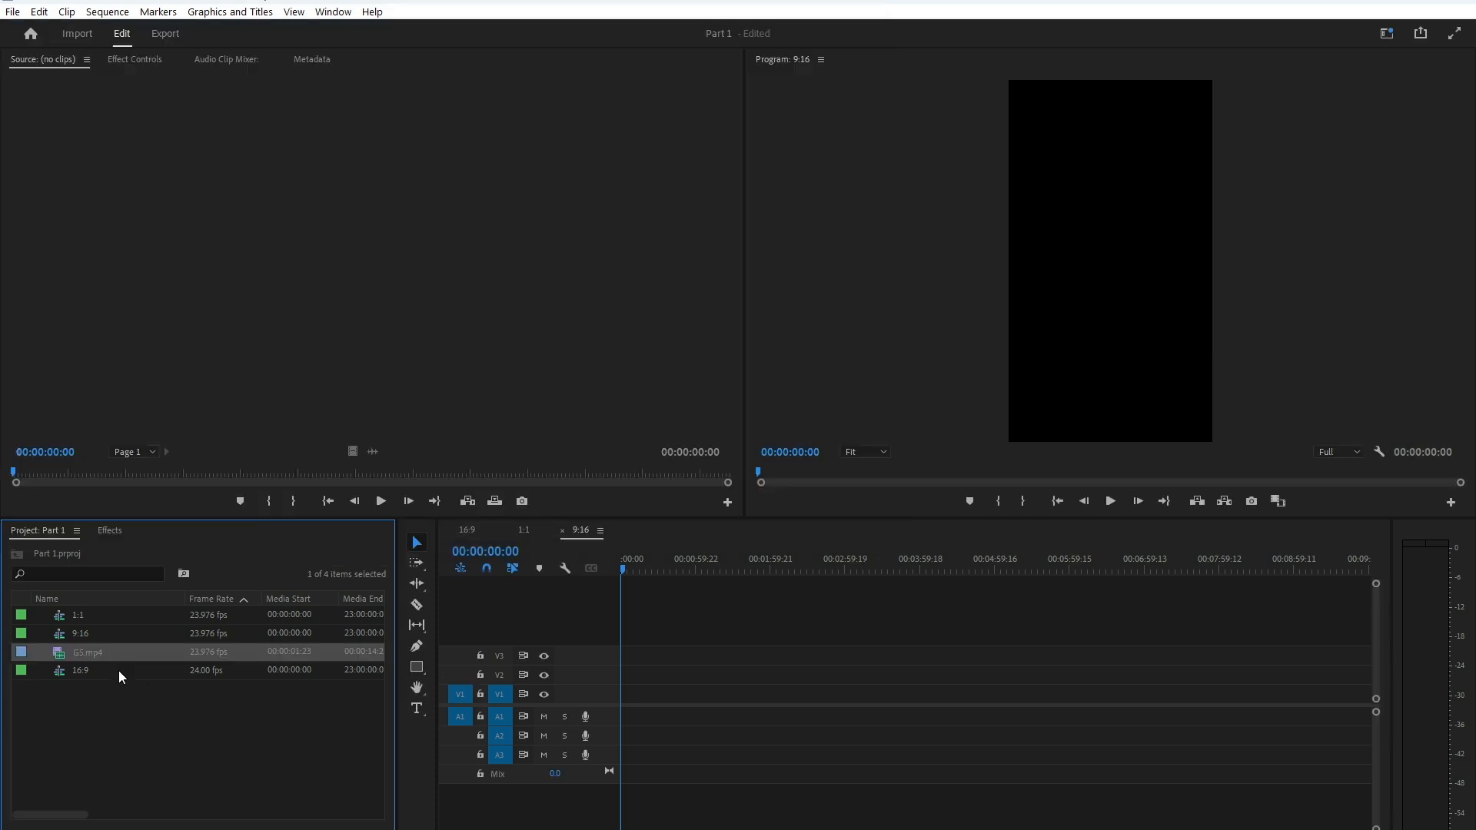
# Place GS.mp4 at the start of the 9:16 sequence on V1 and A1, and delete the clip again
pyautogui.moveTo(56, 652); pyautogui.dragTo(657, 701)
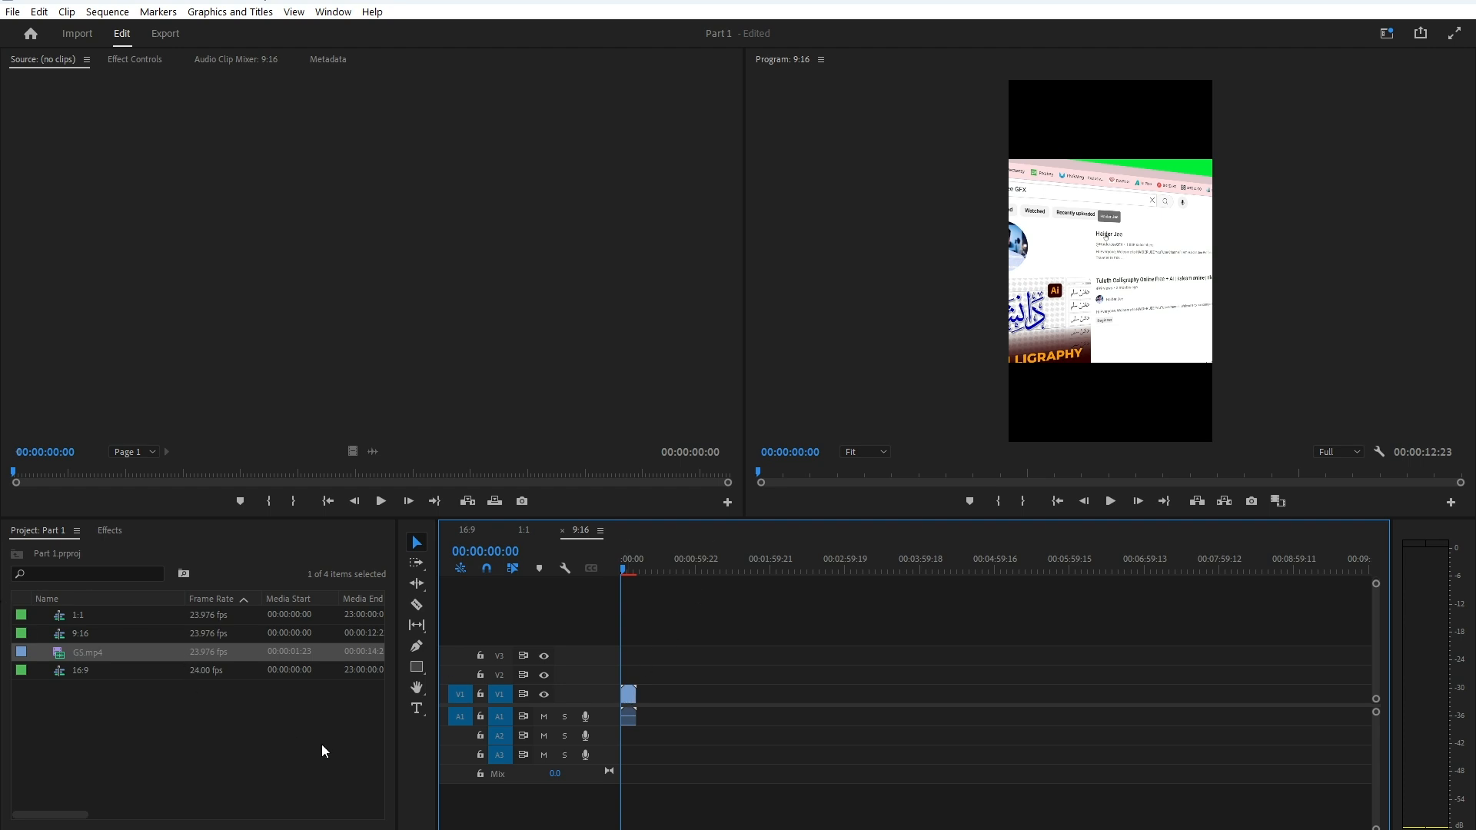
pyautogui.click(628, 698)
pyautogui.press('Delete')
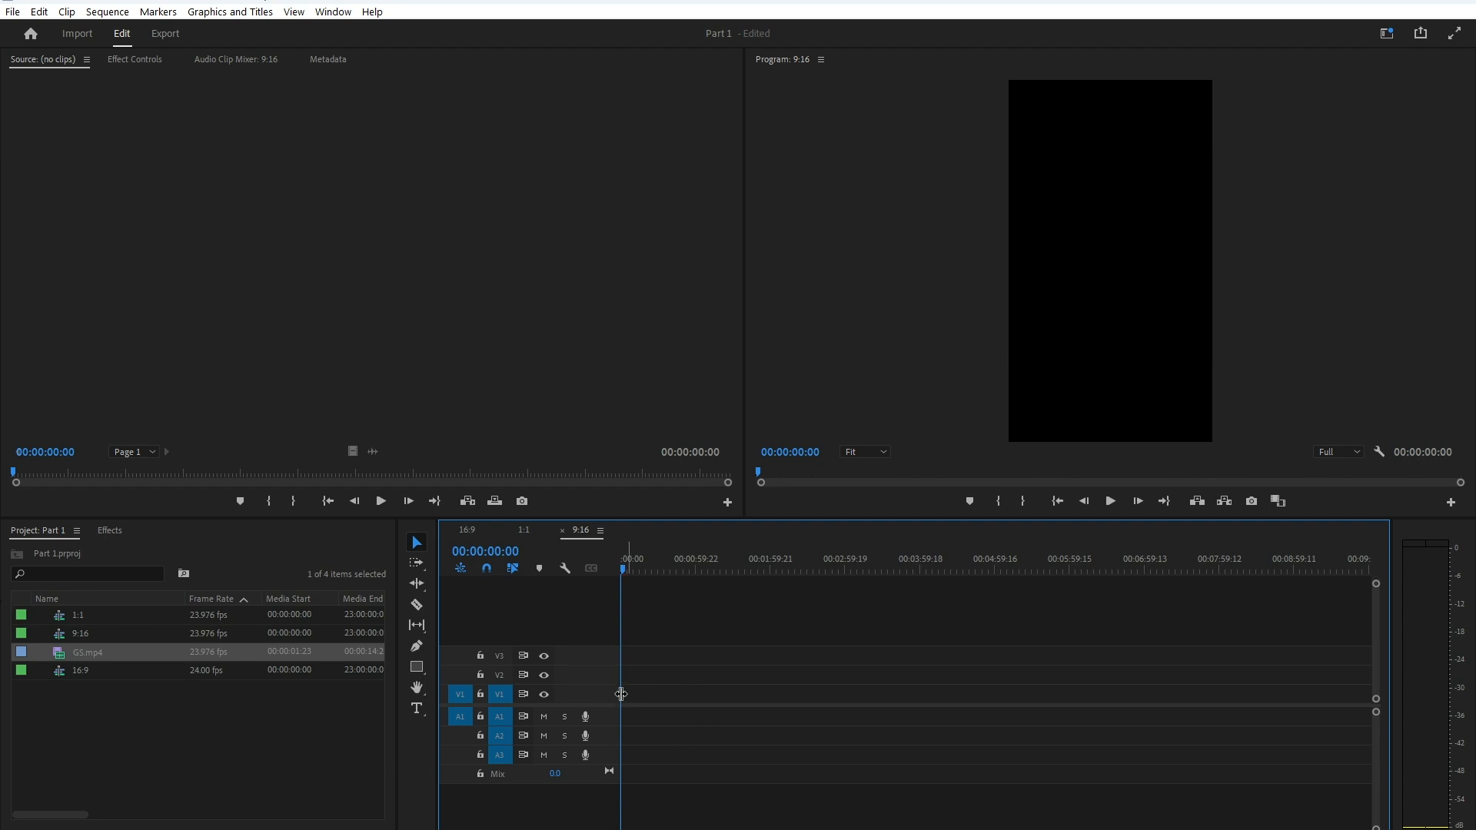
# Open GS.mp4 in the Source Monitor and scrub its playhead to 00:00:06:19
pyautogui.doubleClick(55, 650)
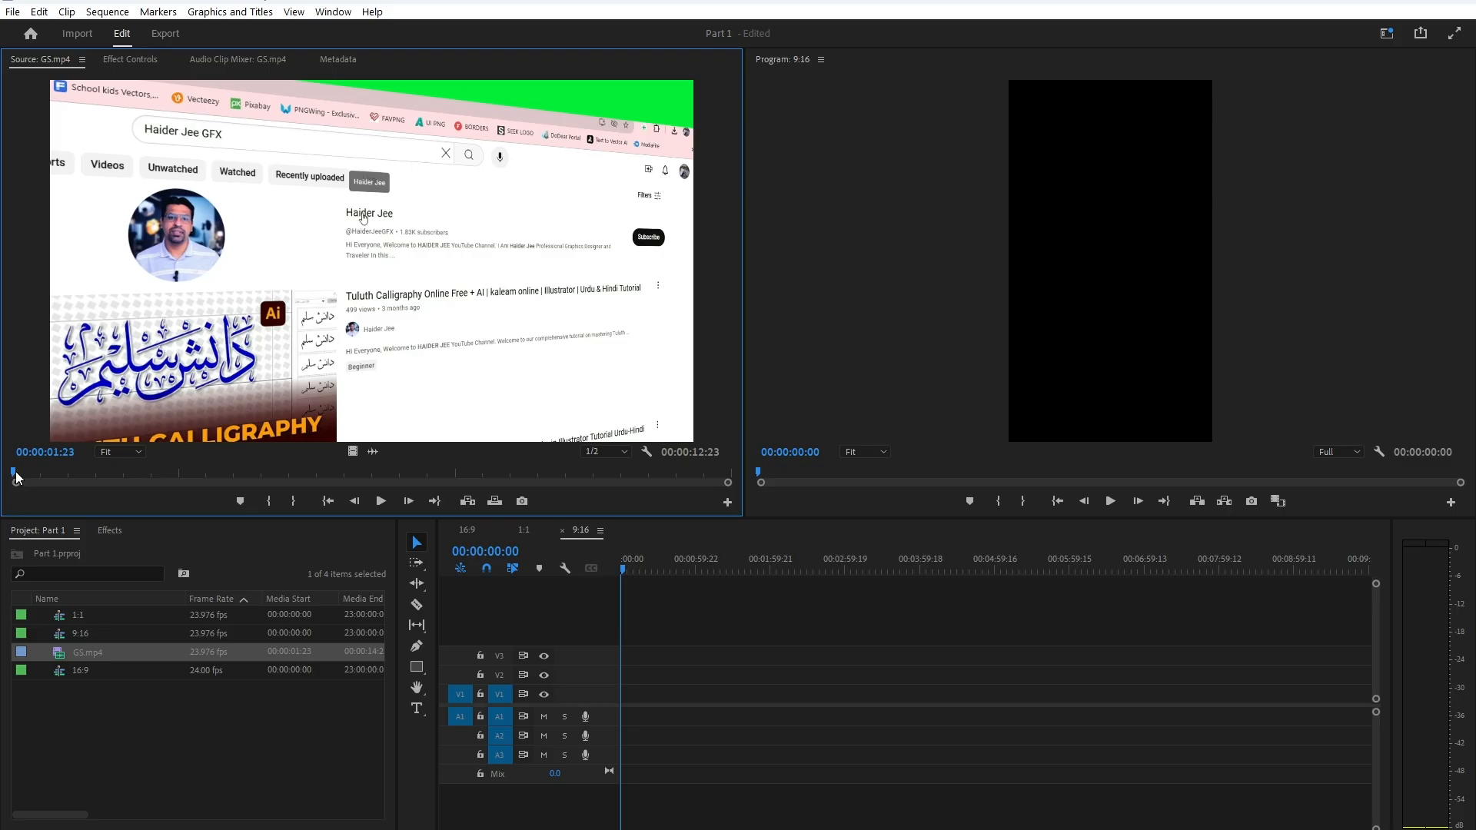
pyautogui.moveTo(20, 802); pyautogui.dragTo(62, 798)
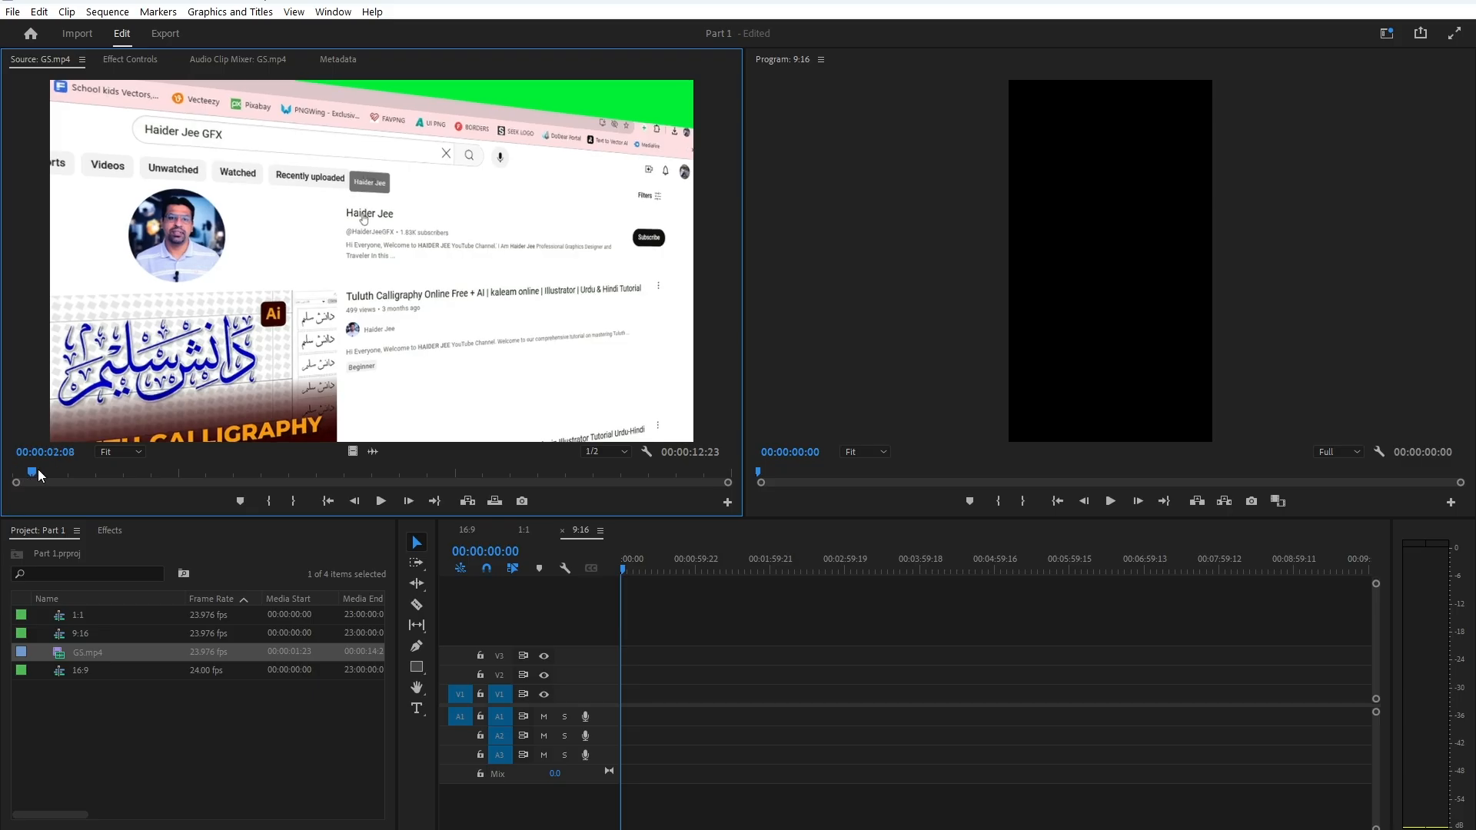
pyautogui.moveTo(39, 469); pyautogui.dragTo(279, 509)
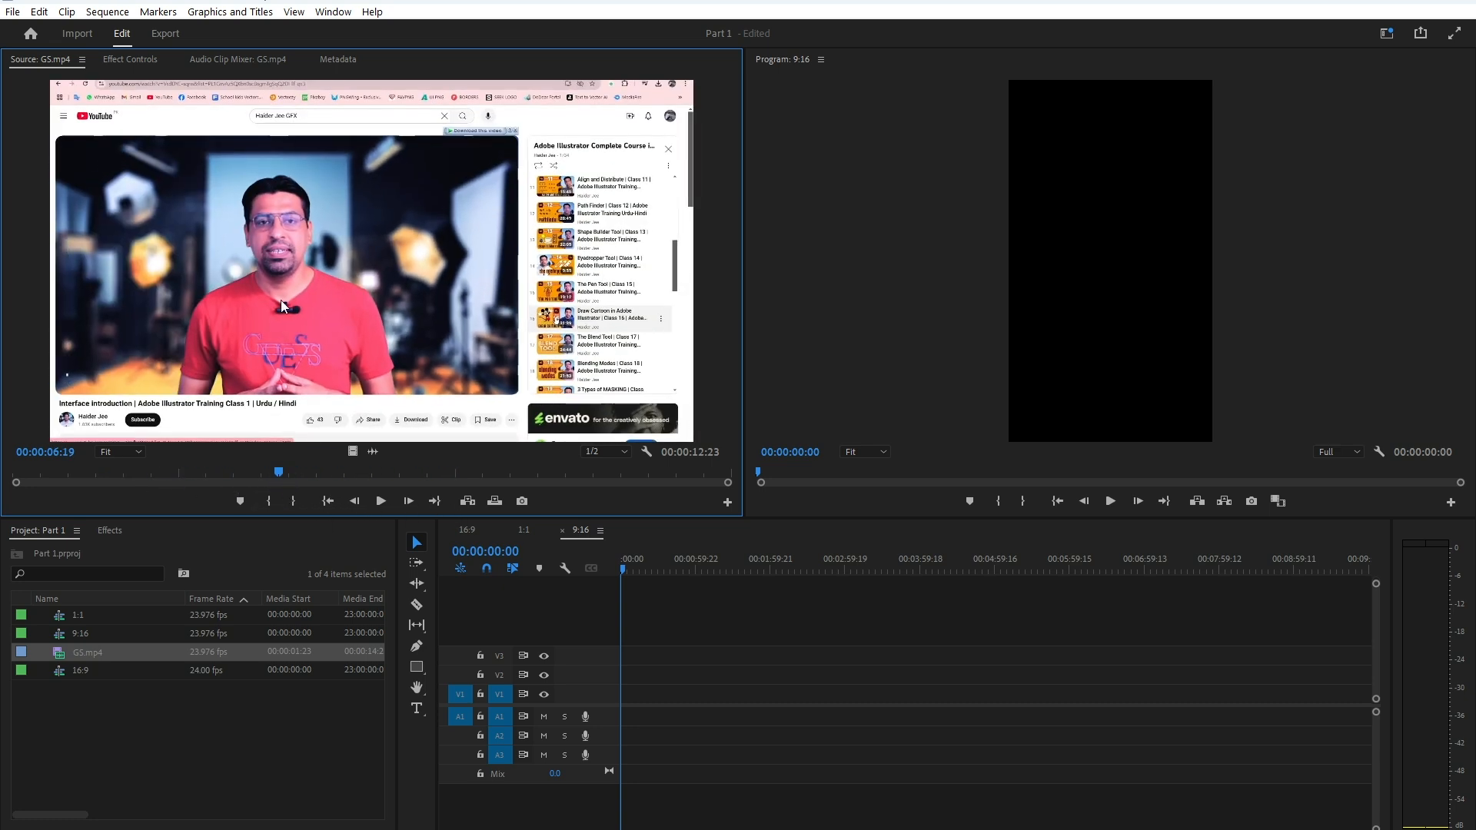
# Place the clip from the Source Monitor on V1 and A1 about 53 seconds into the 9:16 sequence, and move the sequence playhead to 00:00:58:13
pyautogui.moveTo(236, 255); pyautogui.dragTo(701, 731)
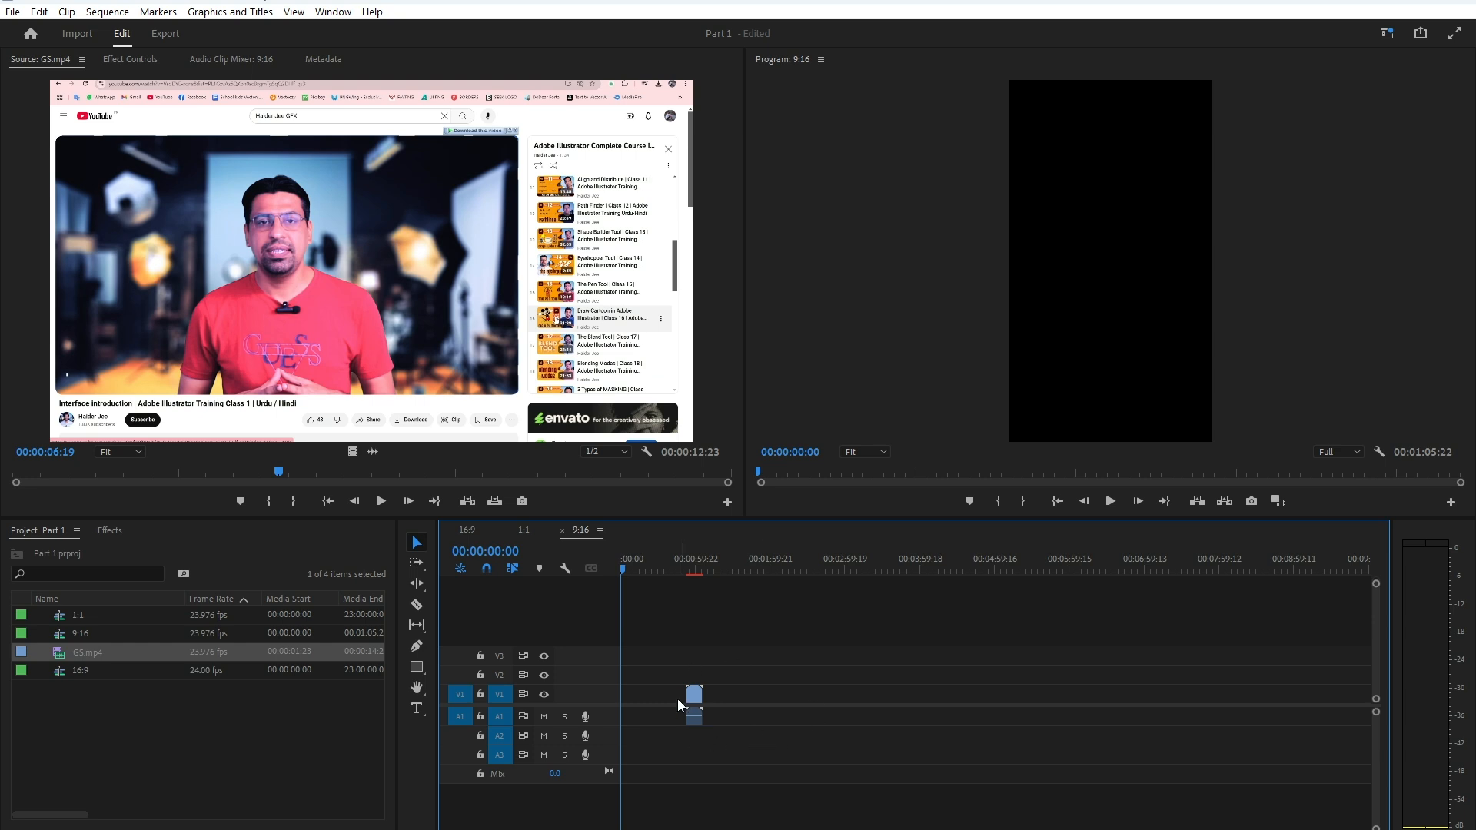
pyautogui.moveTo(615, 566); pyautogui.dragTo(693, 584)
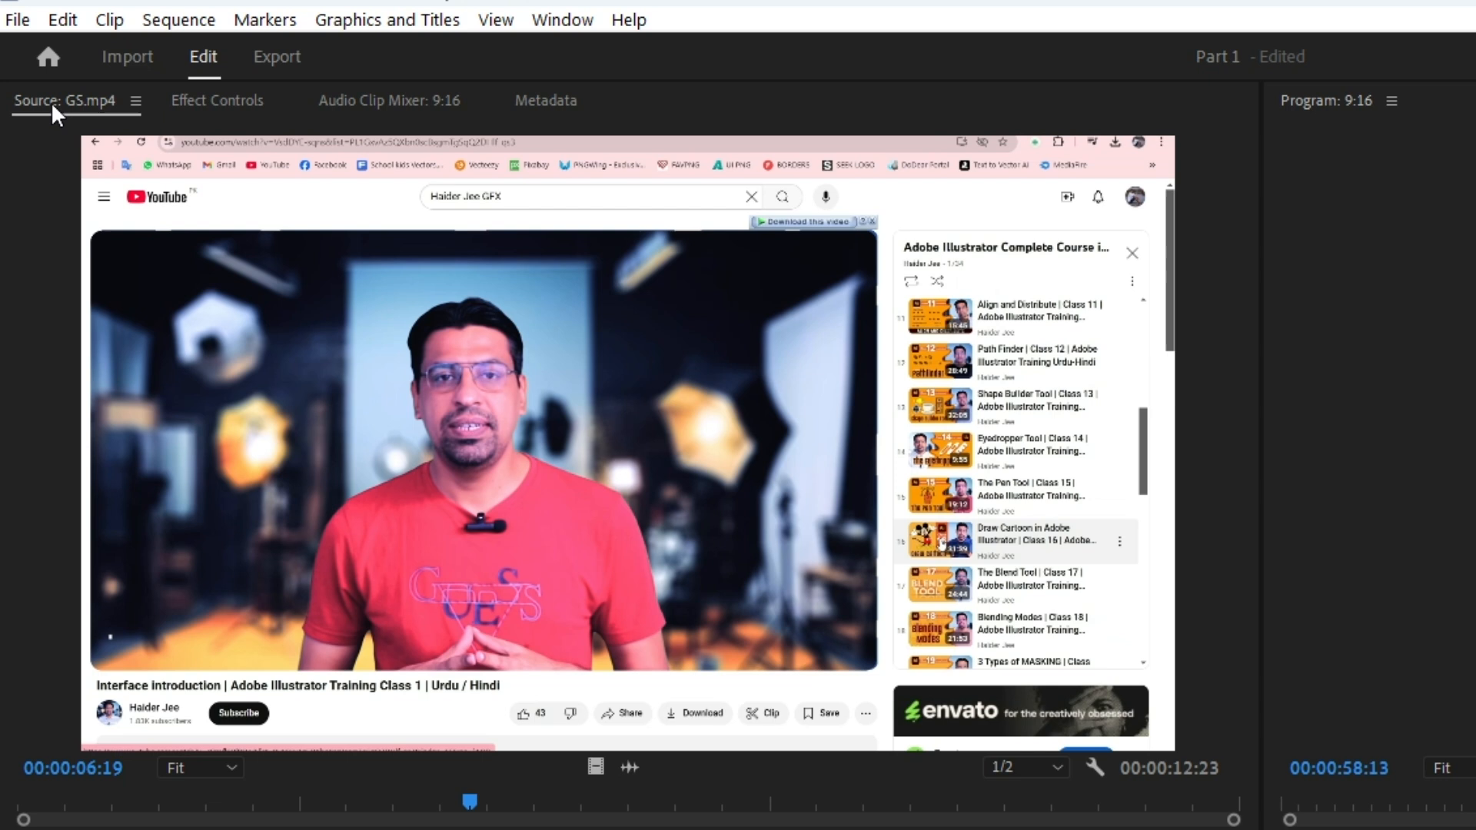
# Set the GS clip's vertical position to 1004, scale to 177 and rotation to 51° in Effect Controls
pyautogui.click(227, 104)
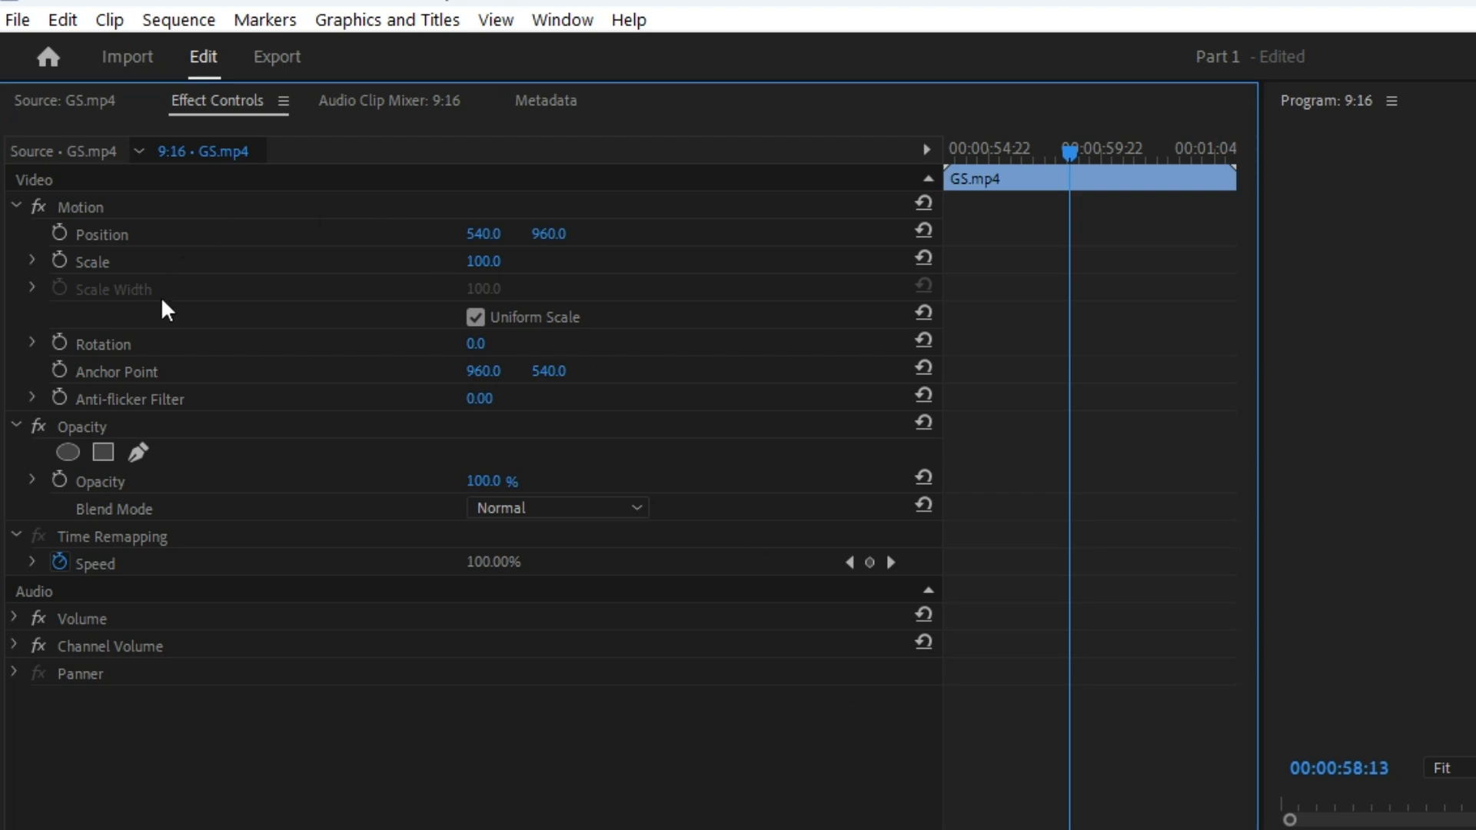
pyautogui.moveTo(549, 234); pyautogui.dragTo(583, 234)
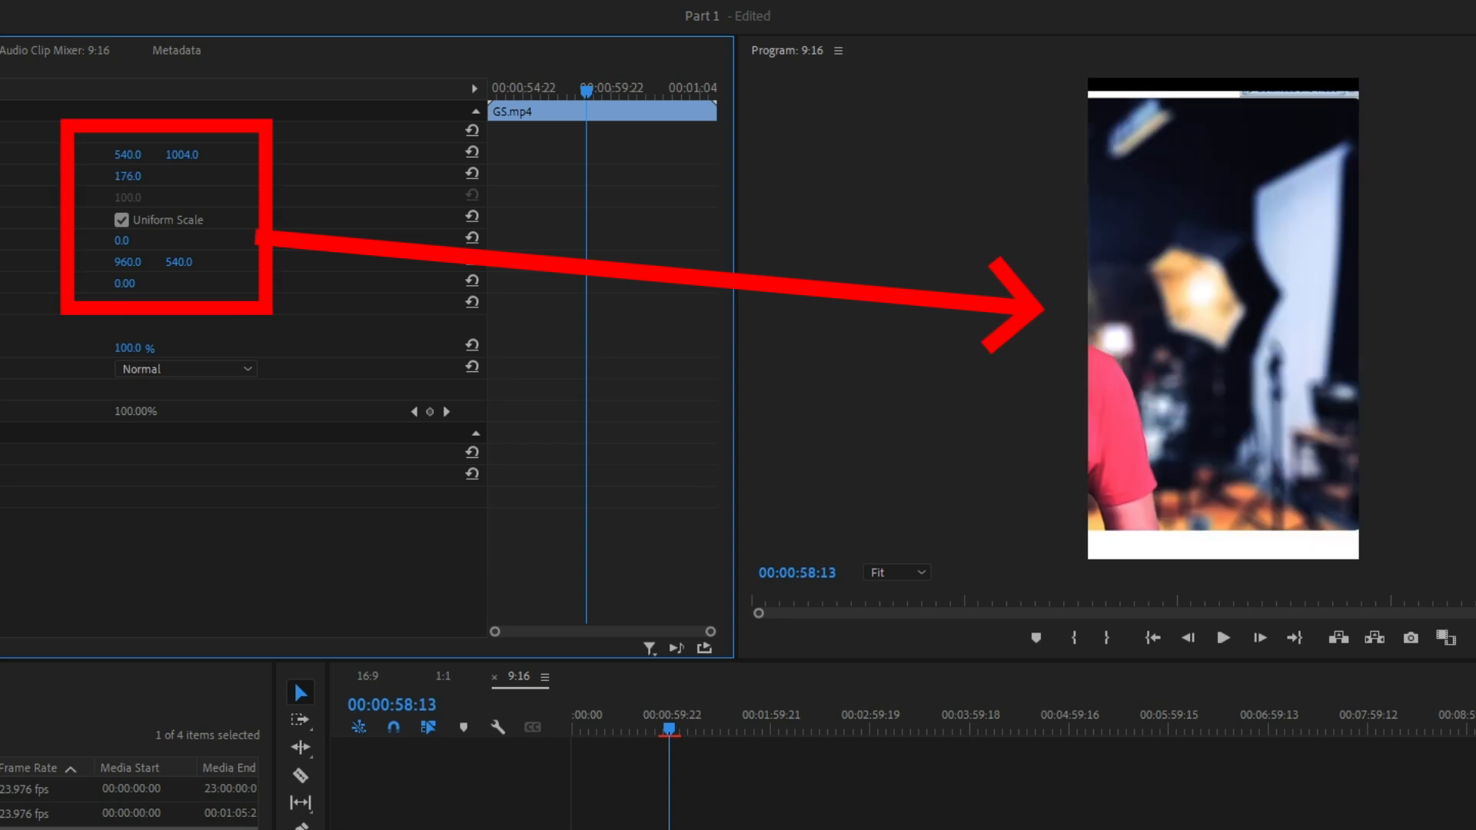
pyautogui.moveTo(245, 176); pyautogui.dragTo(246, 176)
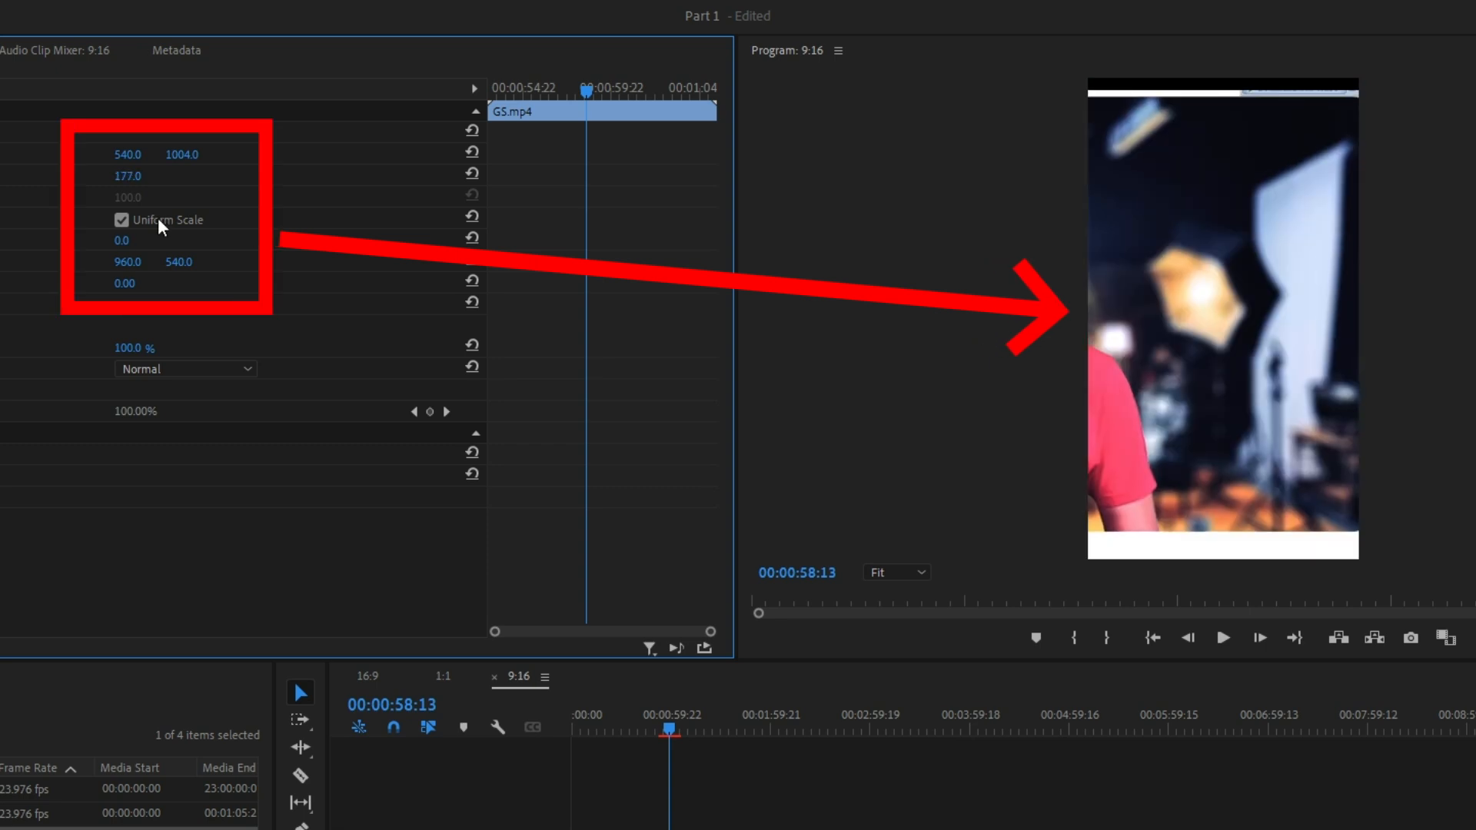
pyautogui.moveTo(121, 241); pyautogui.dragTo(200, 241)
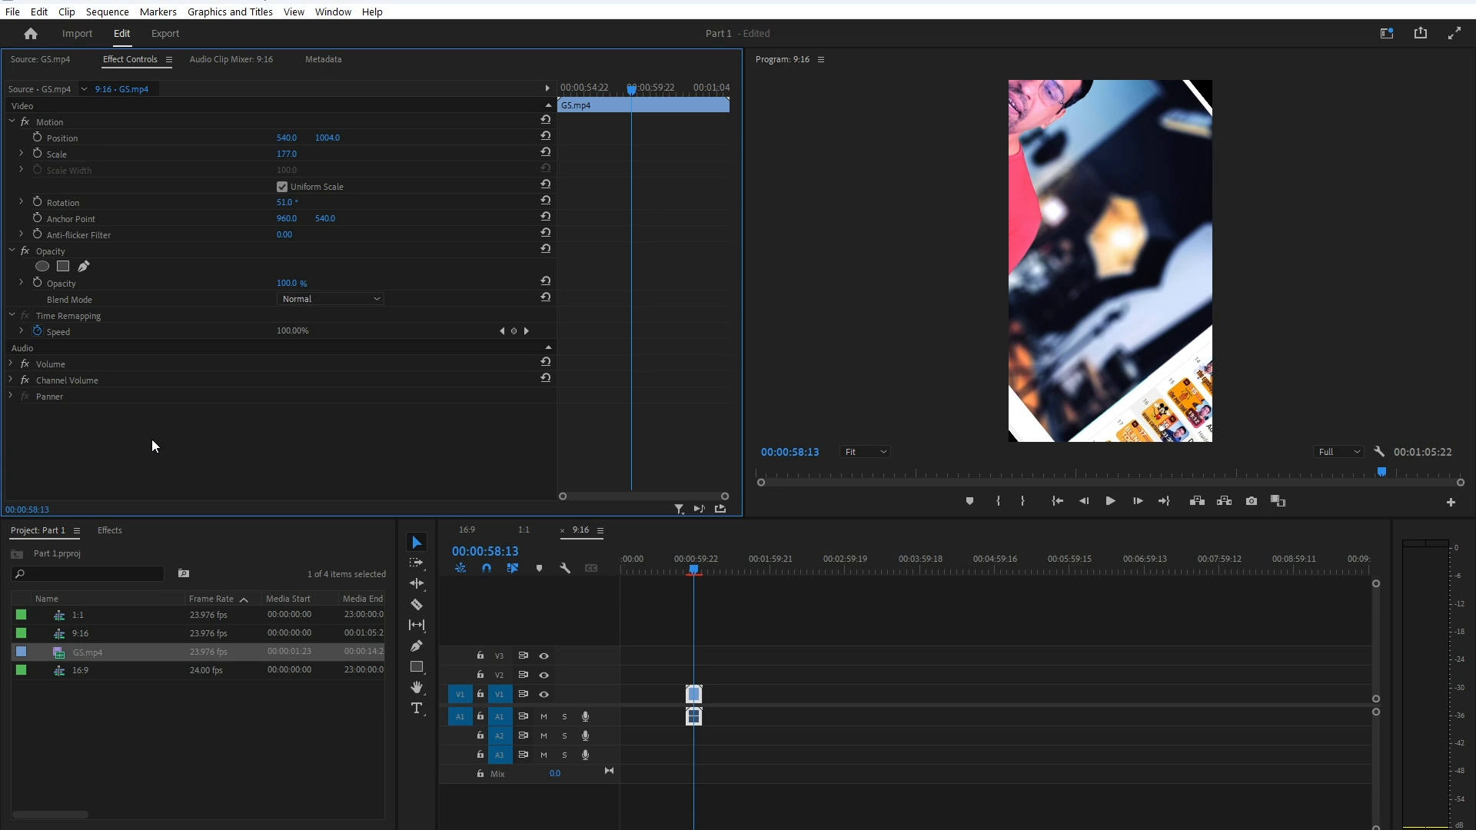
# Close the Audio Clip Mixer and Metadata panels in the Source Monitor group
pyautogui.click(226, 62)
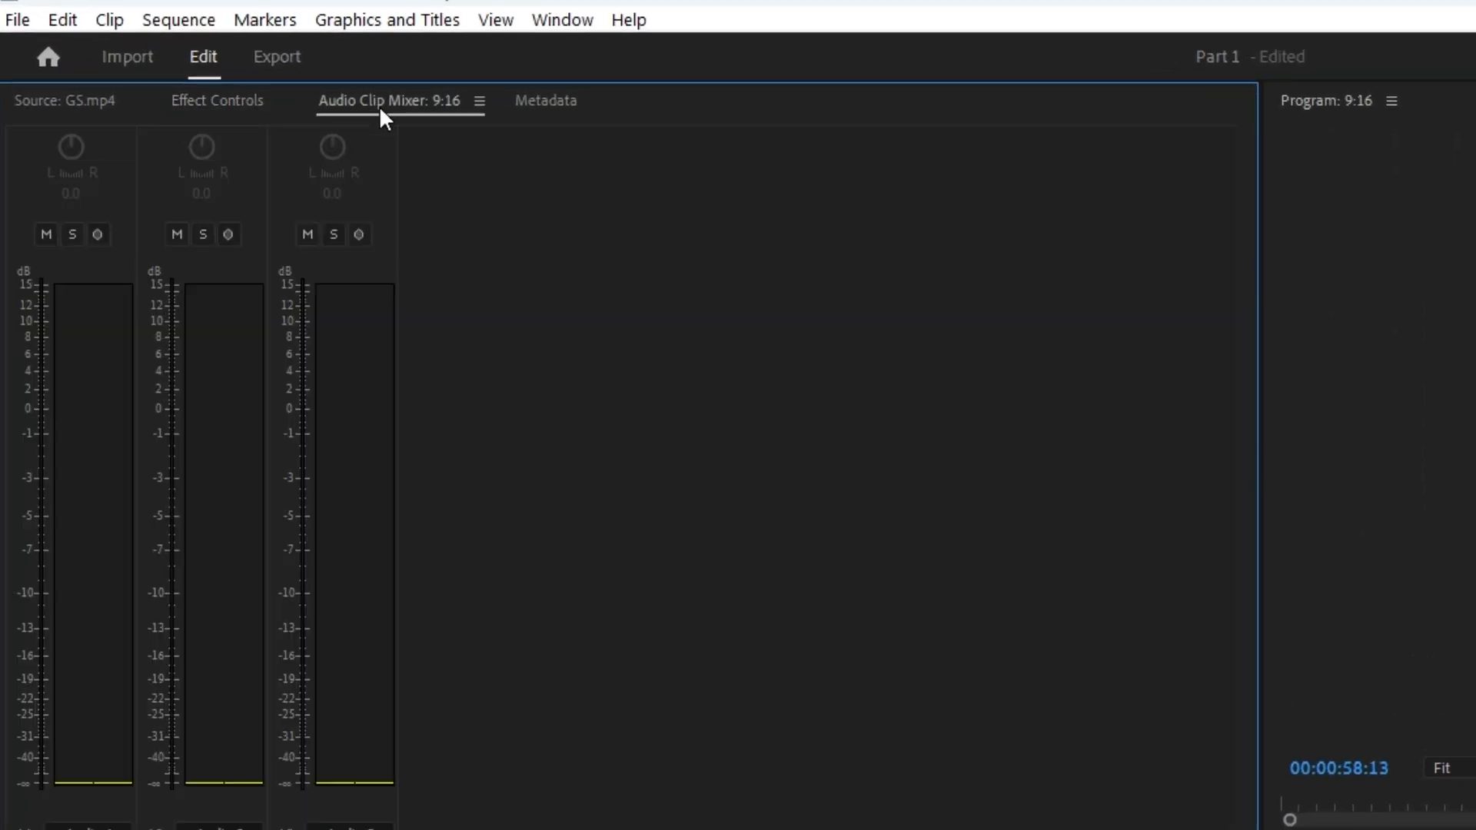
pyautogui.click(479, 100)
pyautogui.click(559, 113)
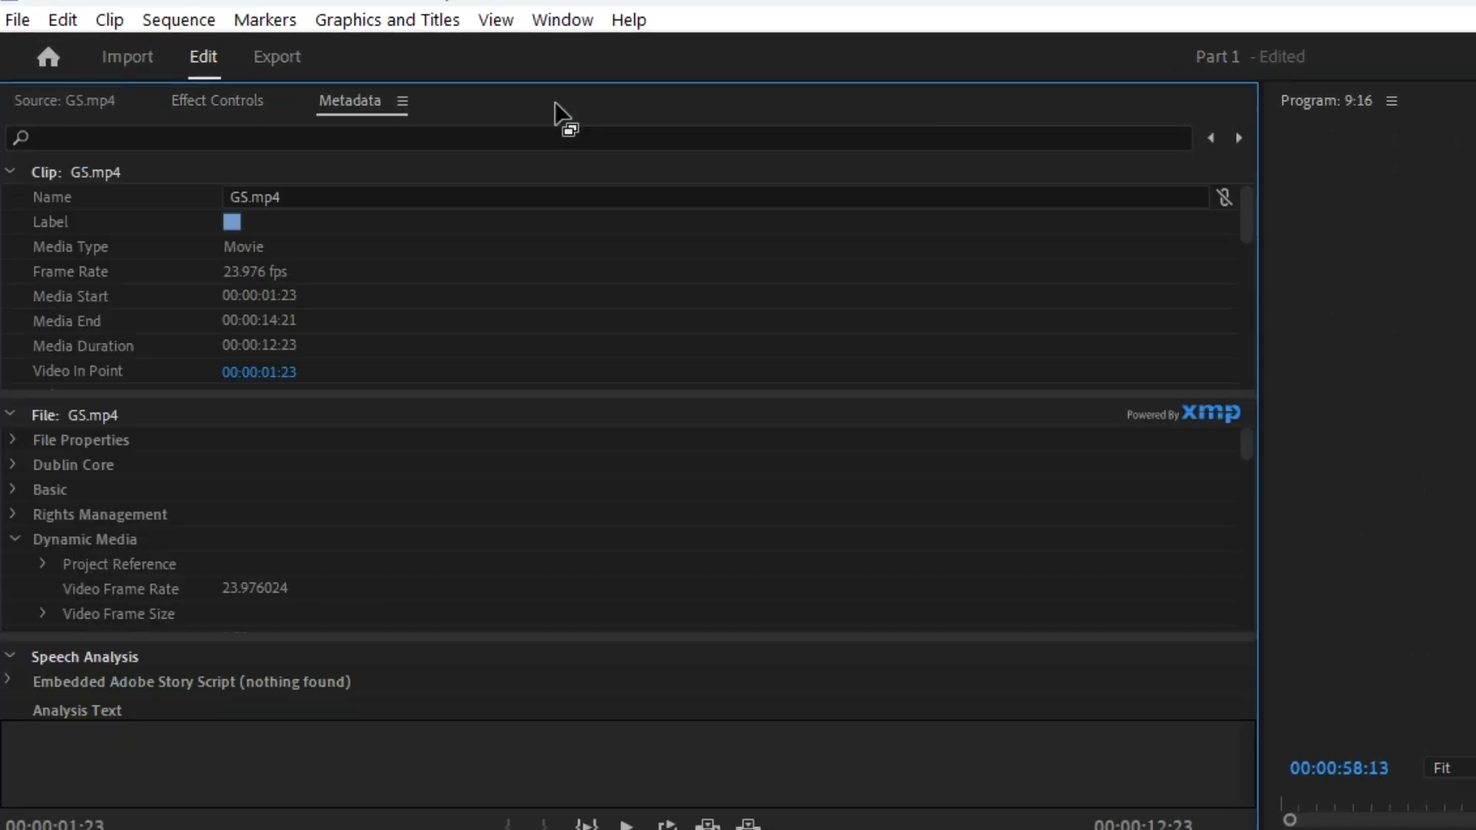
pyautogui.click(401, 101)
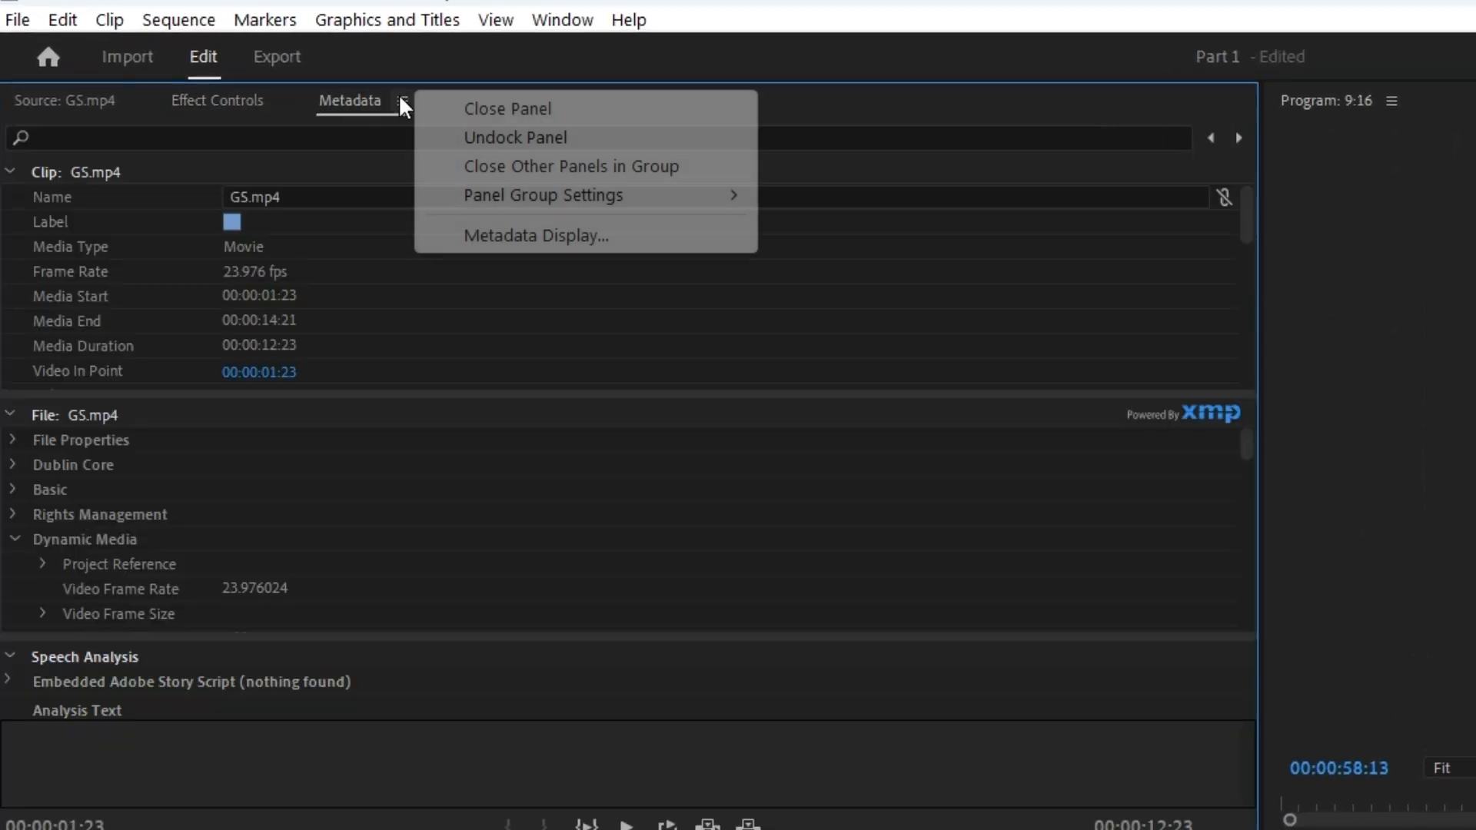
pyautogui.click(444, 110)
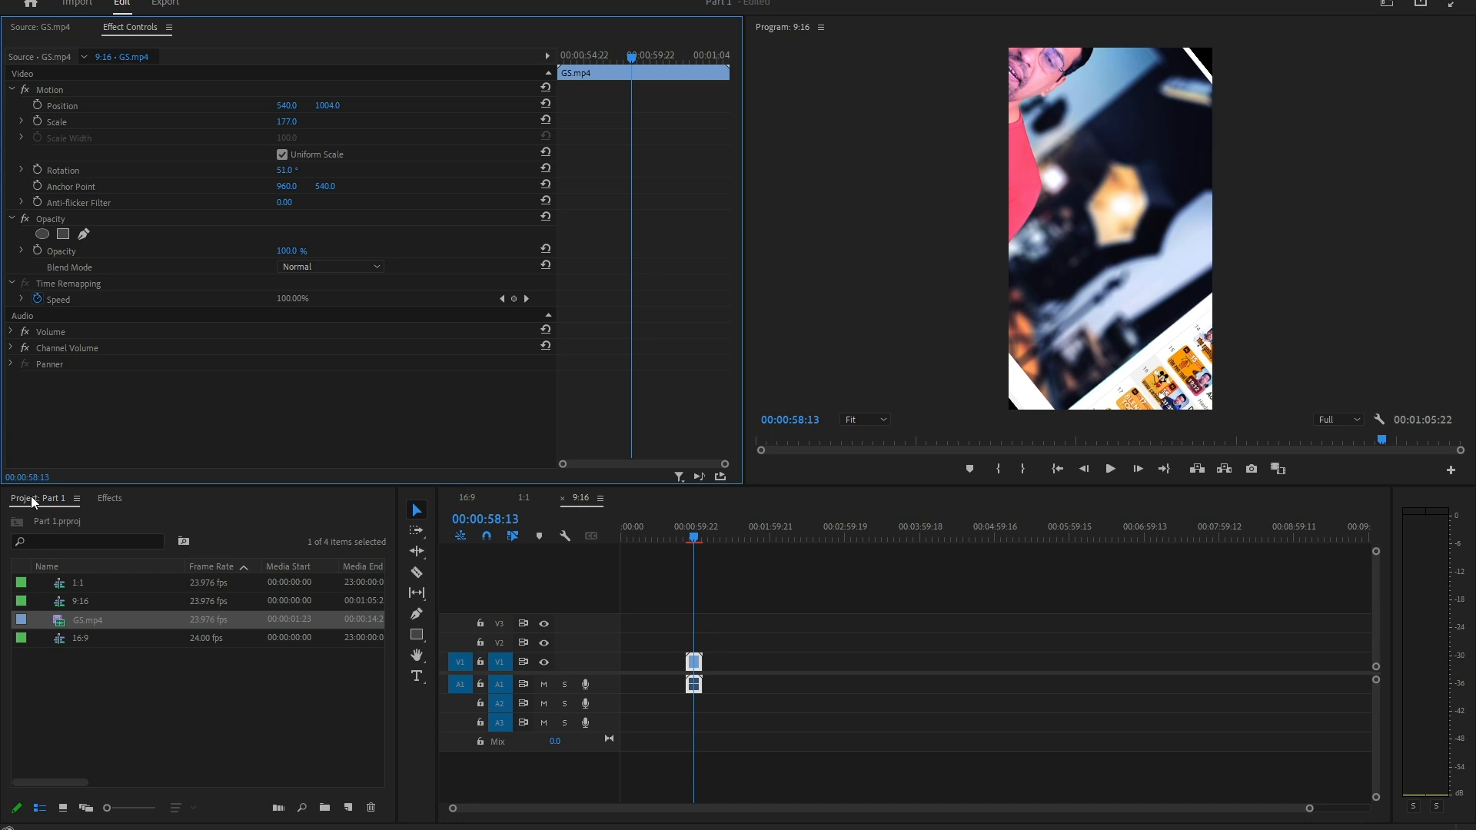
# Examine the contents of the Presets, Lumetri Presets, Audio Effects, Video Effects and Video Transitions folders in the Effects panel
pyautogui.click(107, 499)
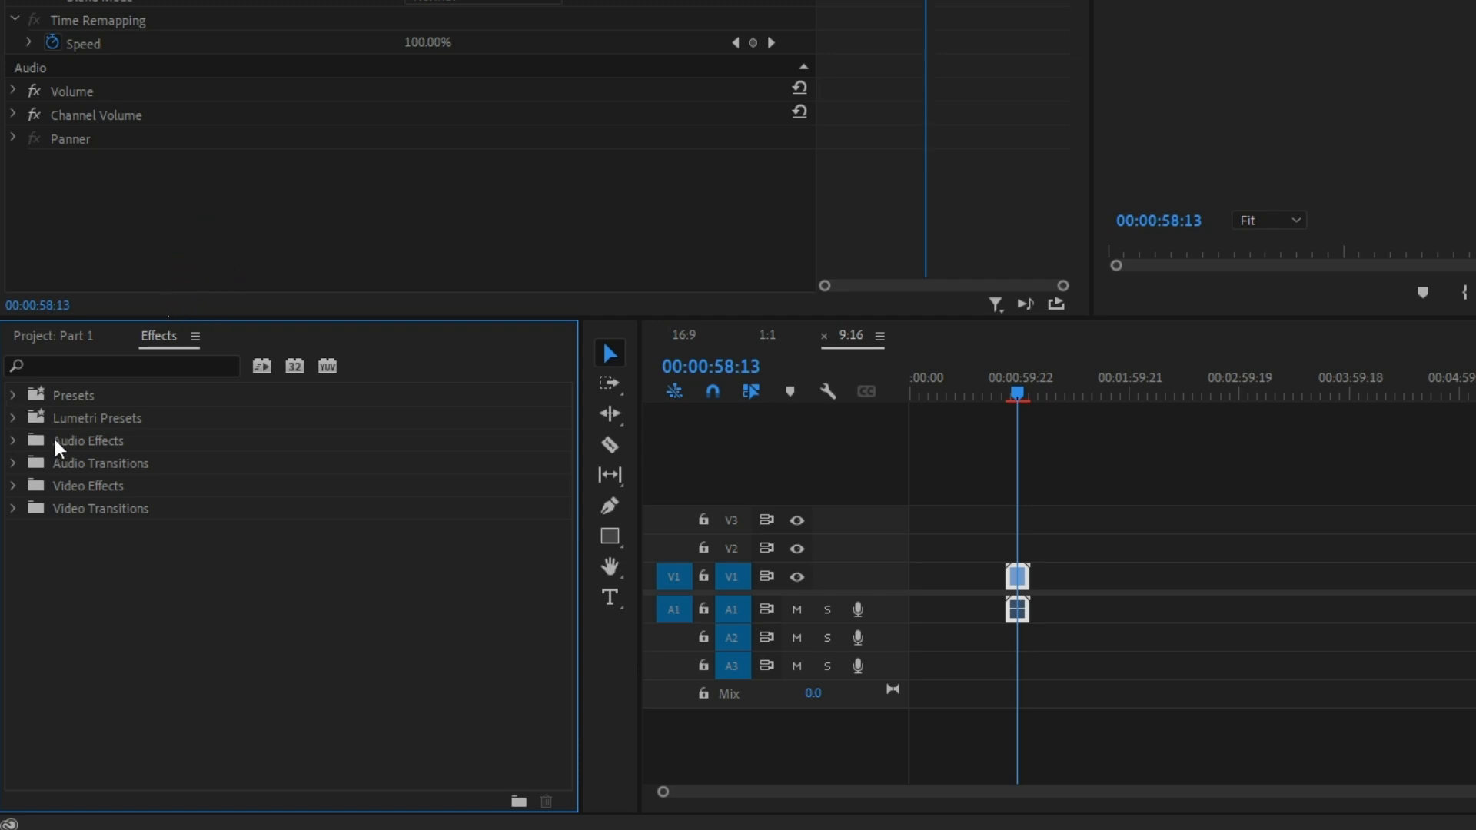
pyautogui.click(15, 395)
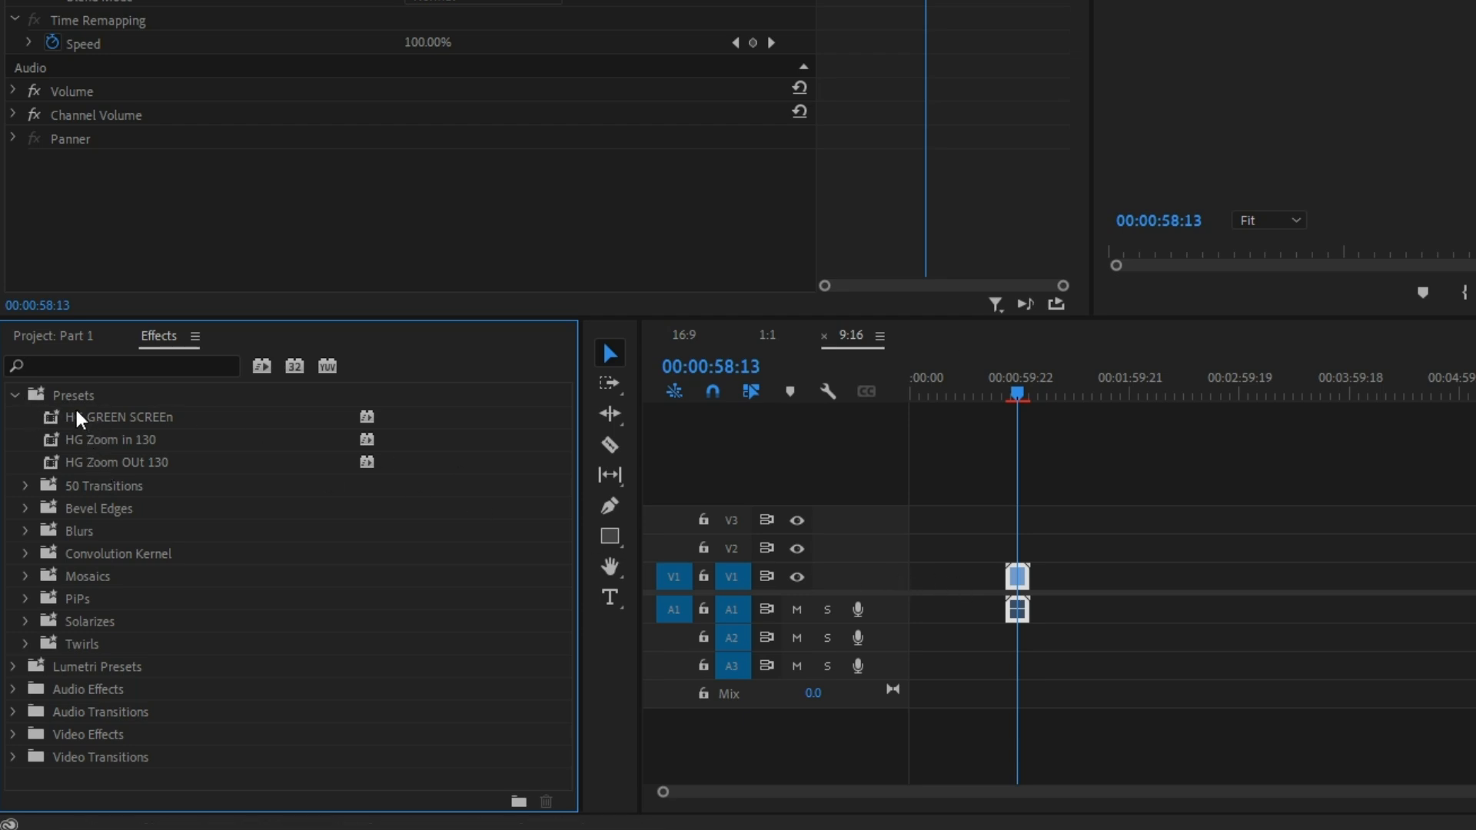
pyautogui.click(11, 393)
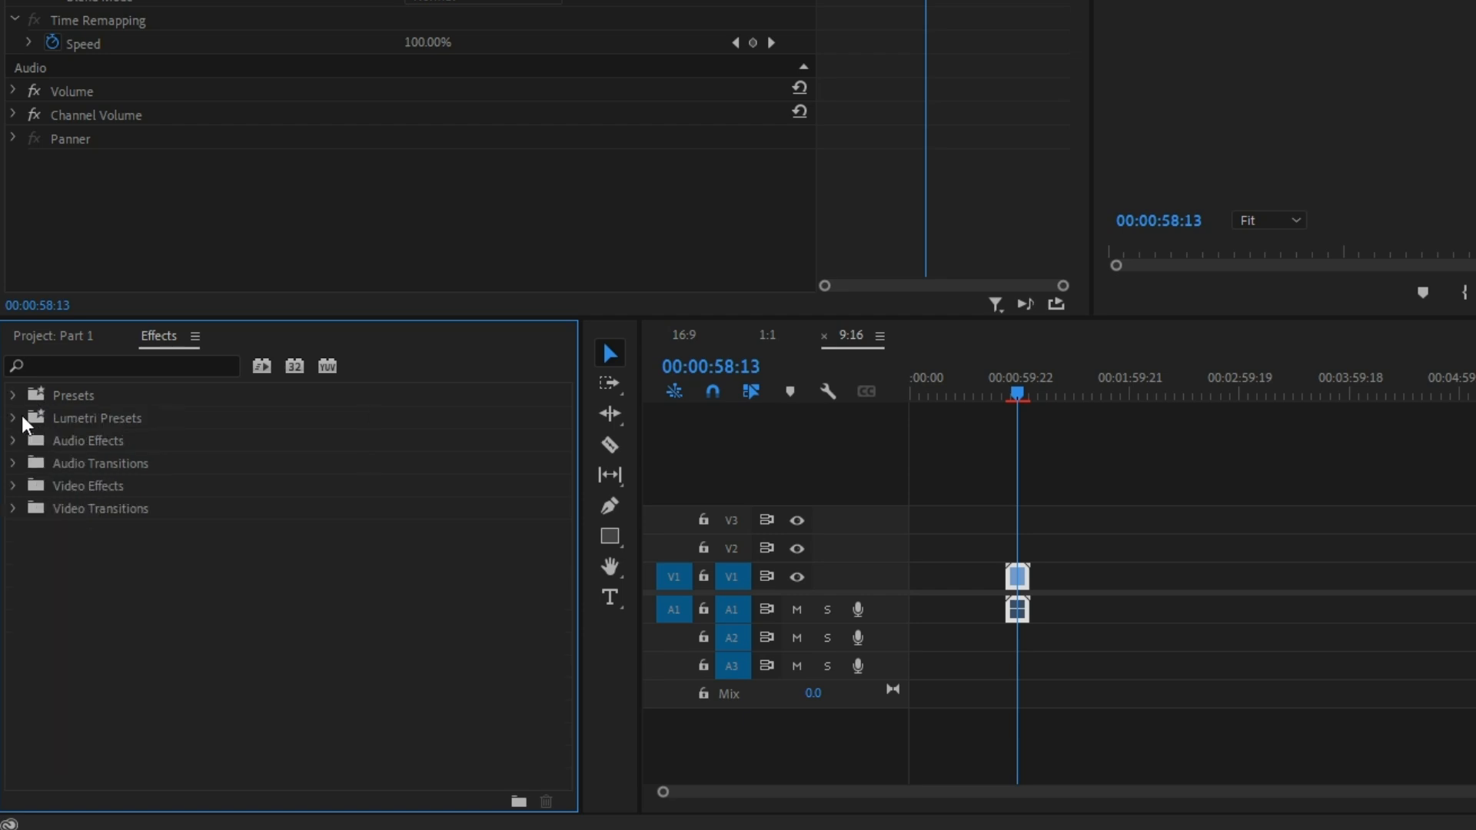
pyautogui.click(13, 417)
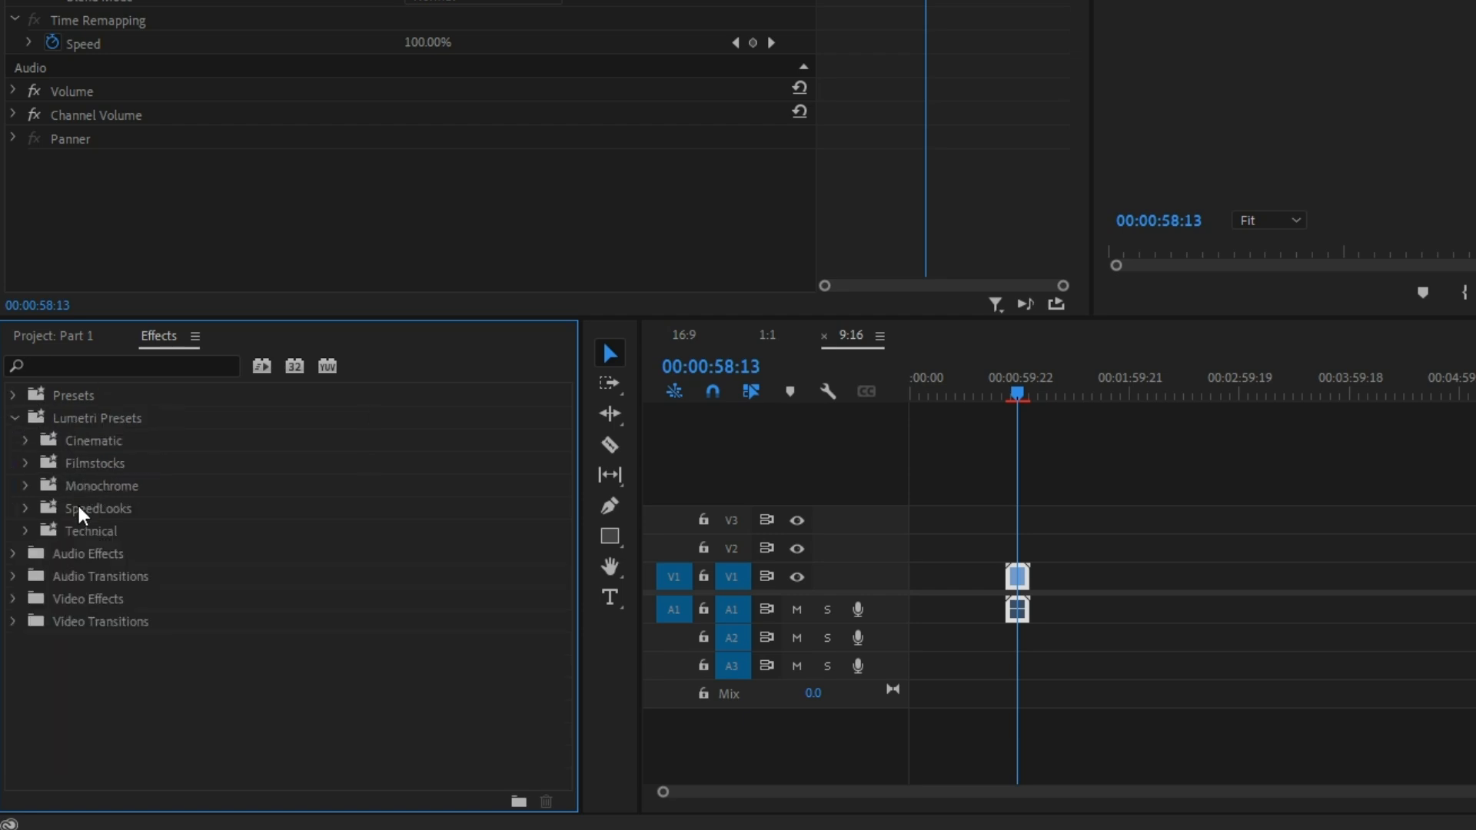
pyautogui.click(13, 417)
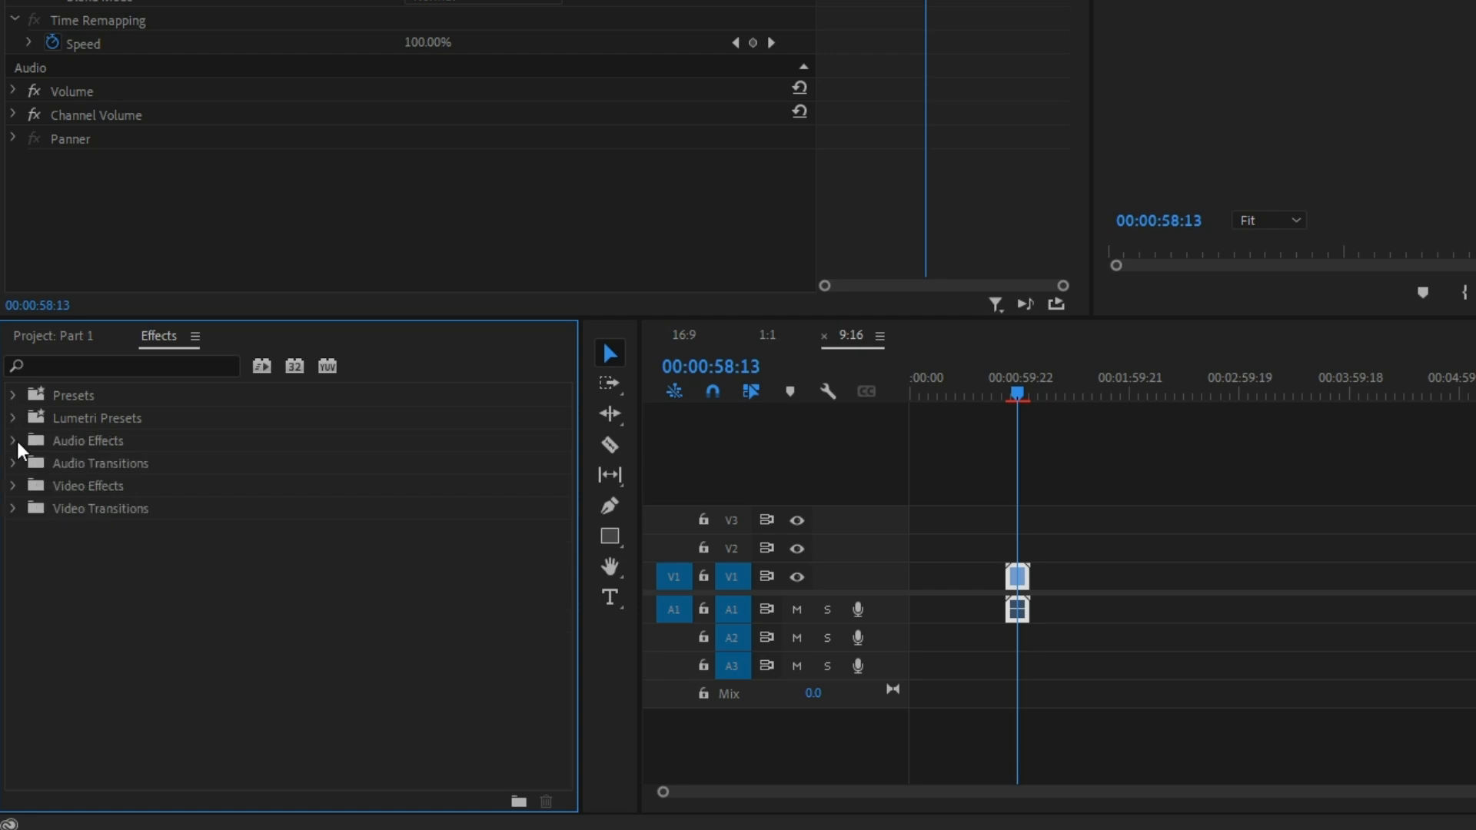
pyautogui.click(13, 441)
pyautogui.click(15, 443)
pyautogui.click(16, 482)
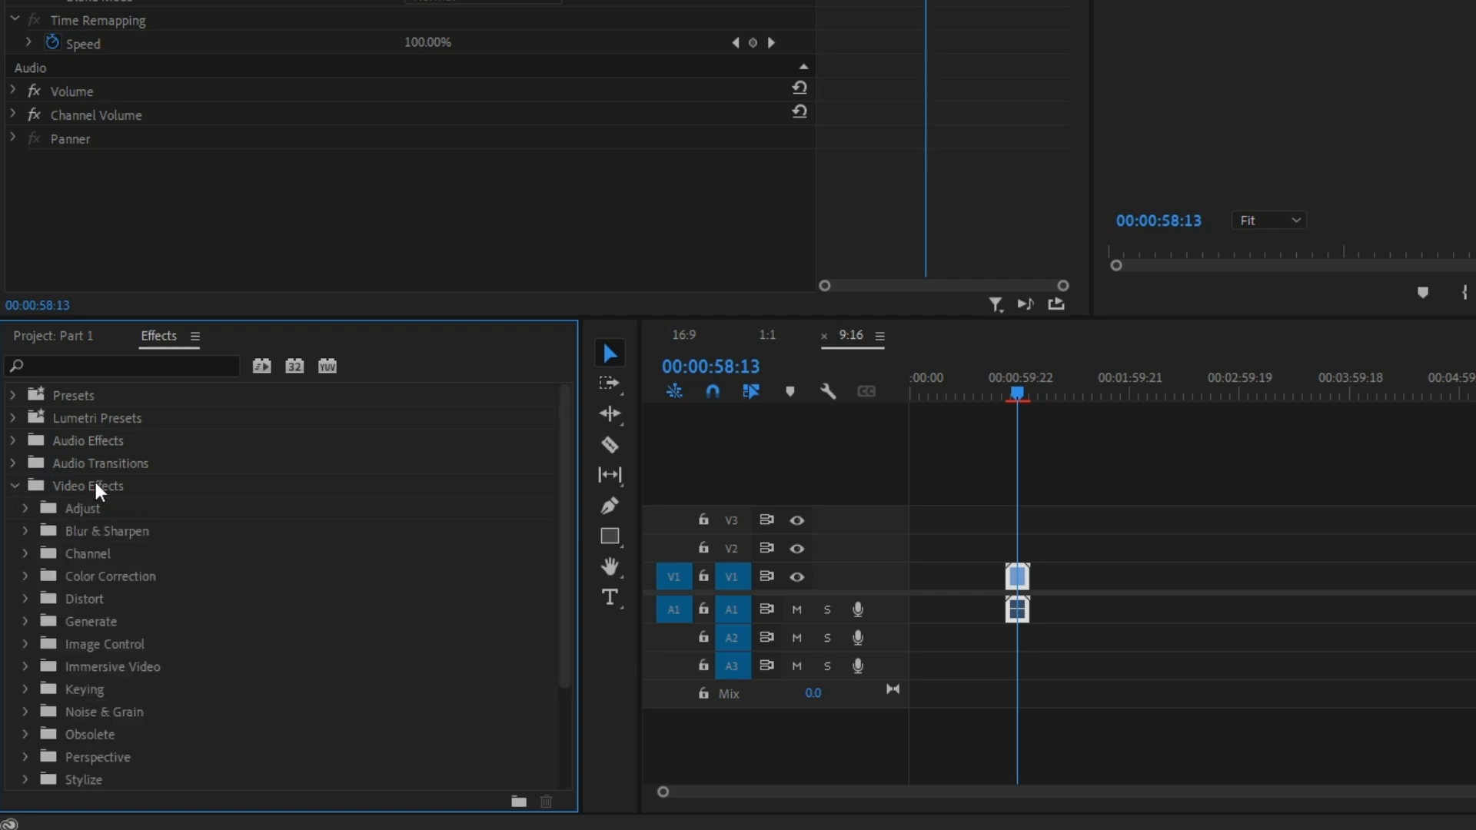
pyautogui.click(14, 486)
pyautogui.click(15, 508)
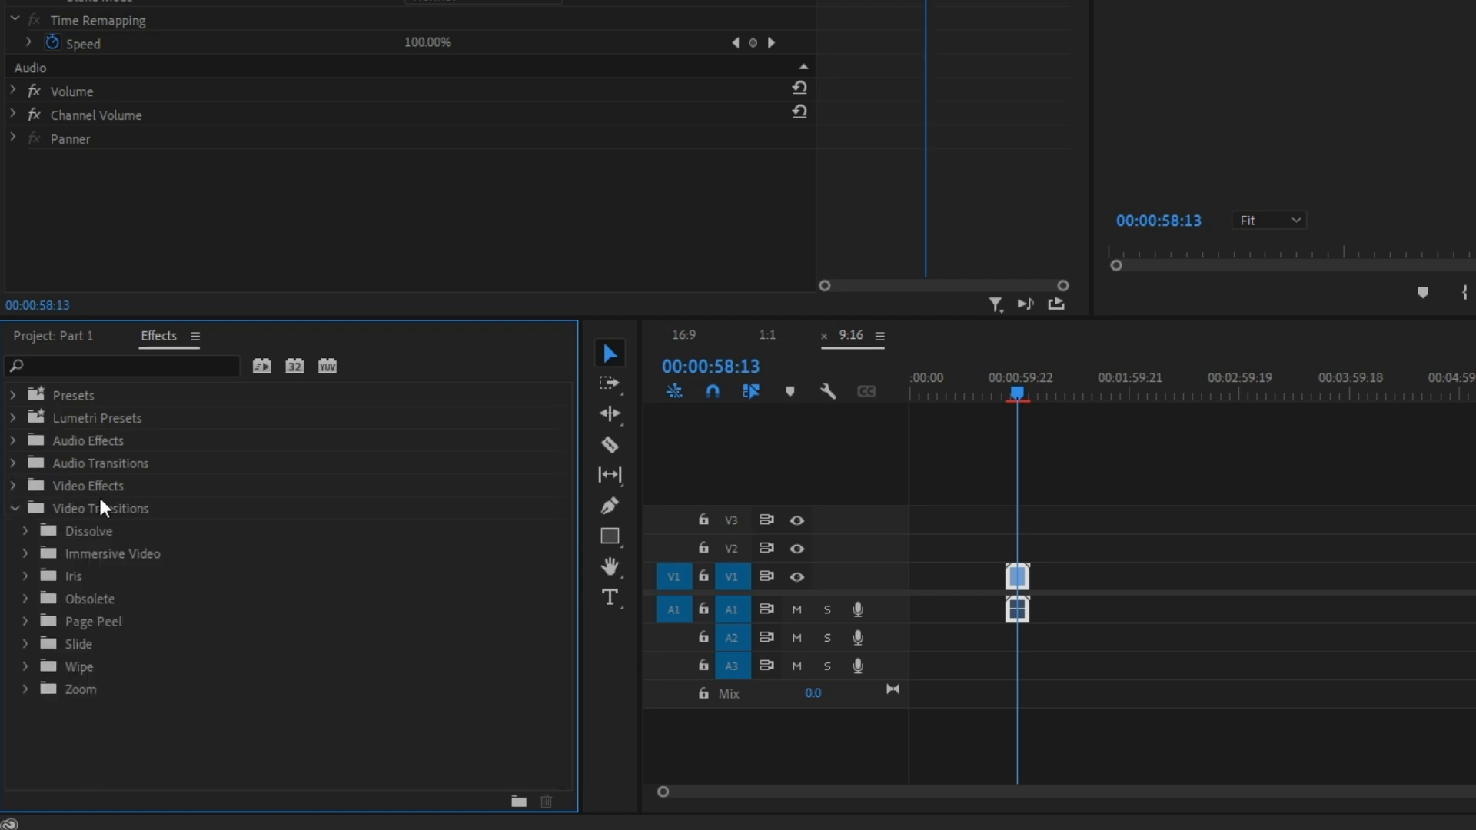
pyautogui.click(14, 509)
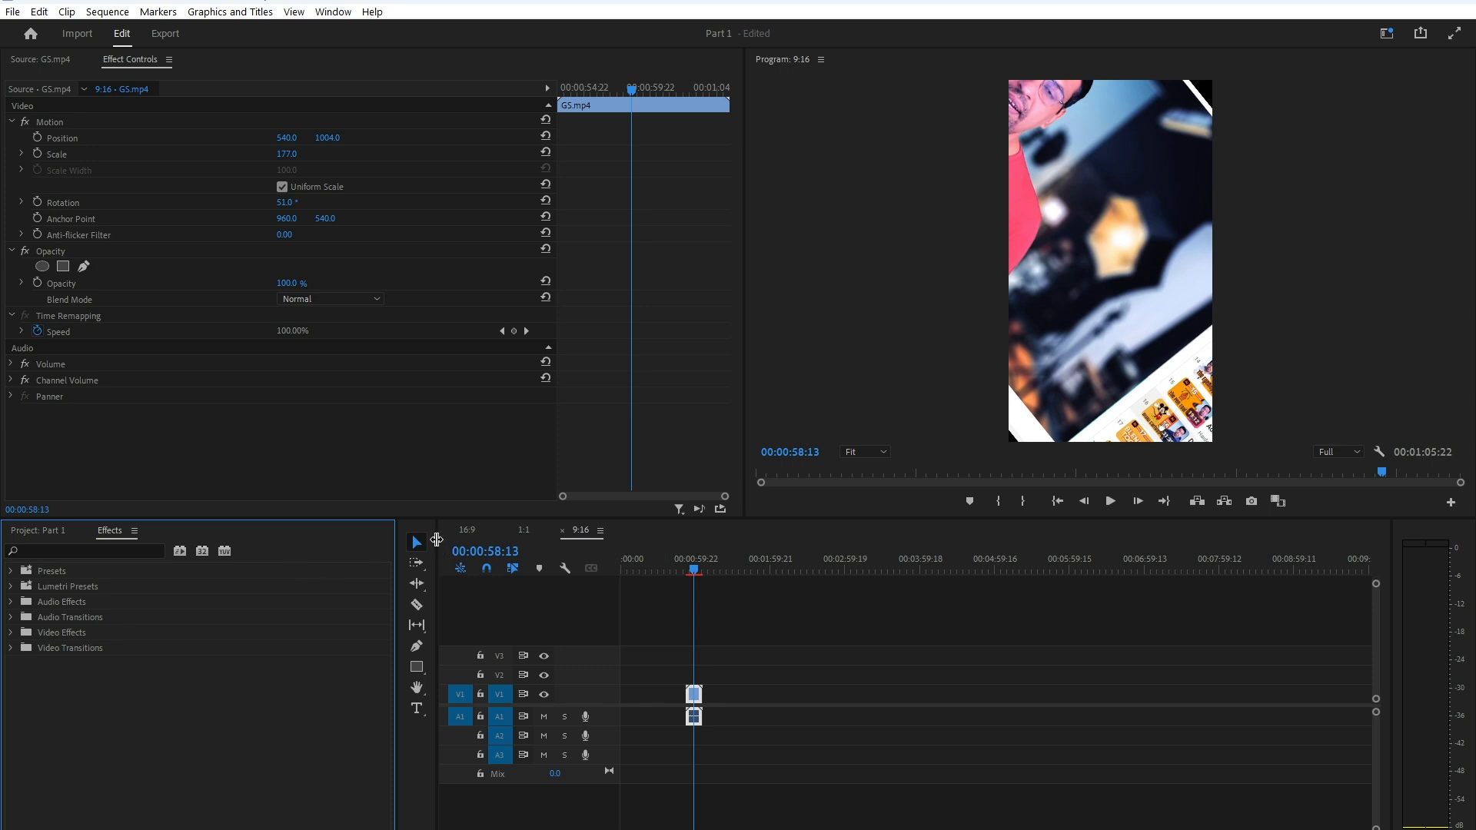
# Move the Project and Effects panels into one shared group beside the Program Monitor, leaving the timeline the freed width
pyautogui.moveTo(397, 584); pyautogui.dragTo(357, 584)
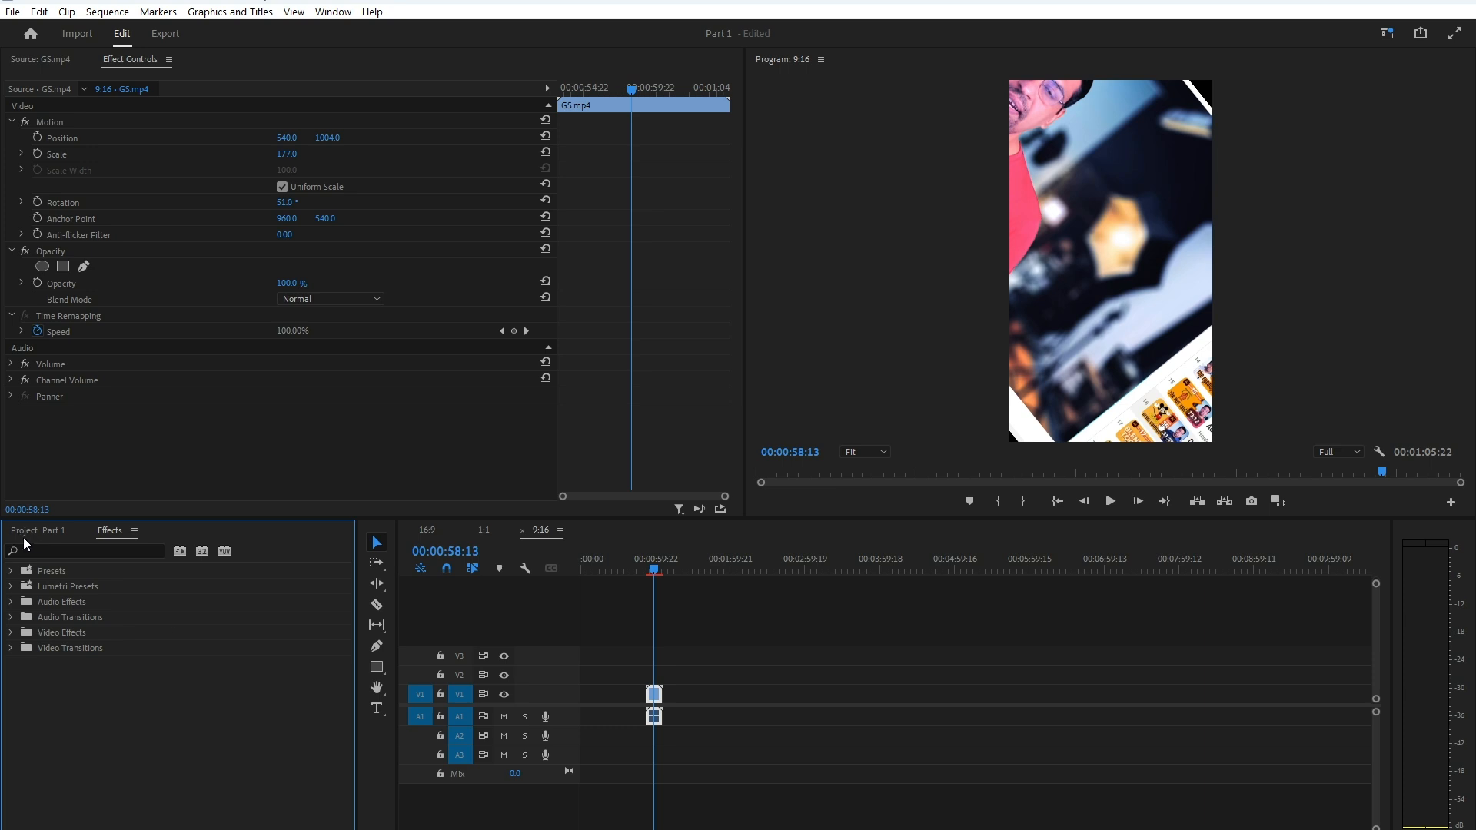
pyautogui.moveTo(25, 535); pyautogui.dragTo(1452, 260)
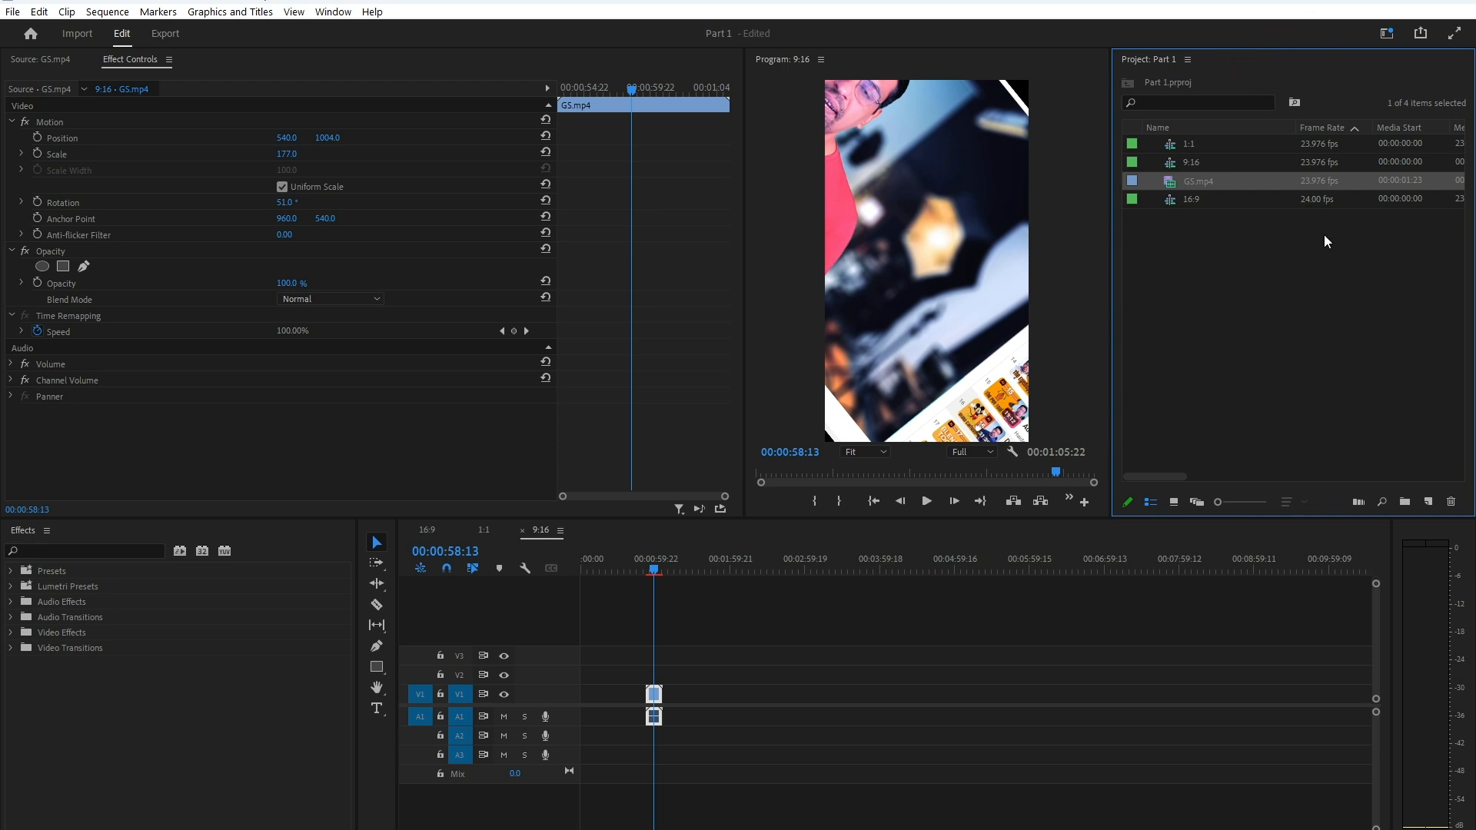
pyautogui.click(21, 536)
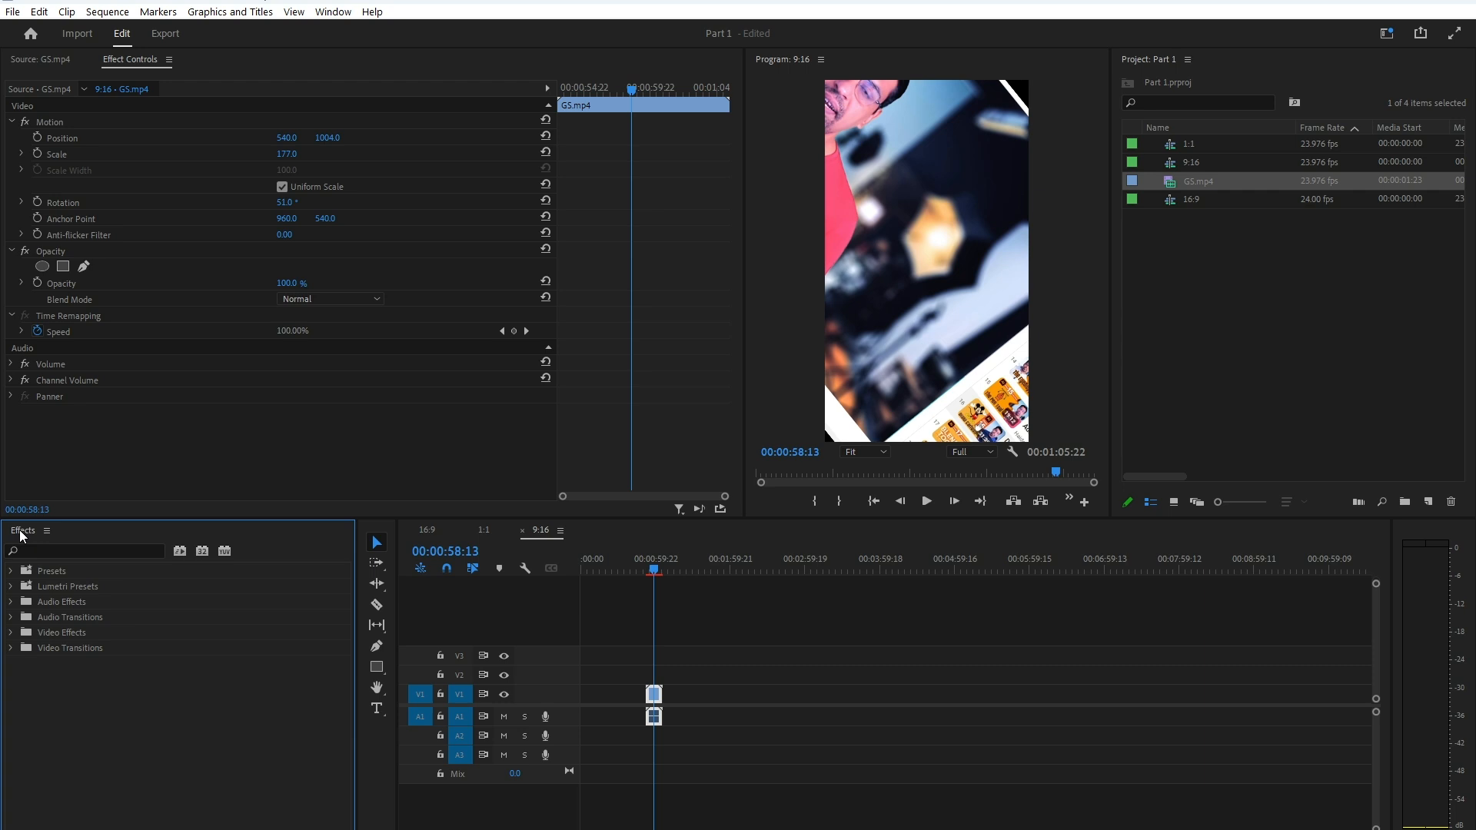
pyautogui.moveTo(21, 536); pyautogui.dragTo(1253, 68)
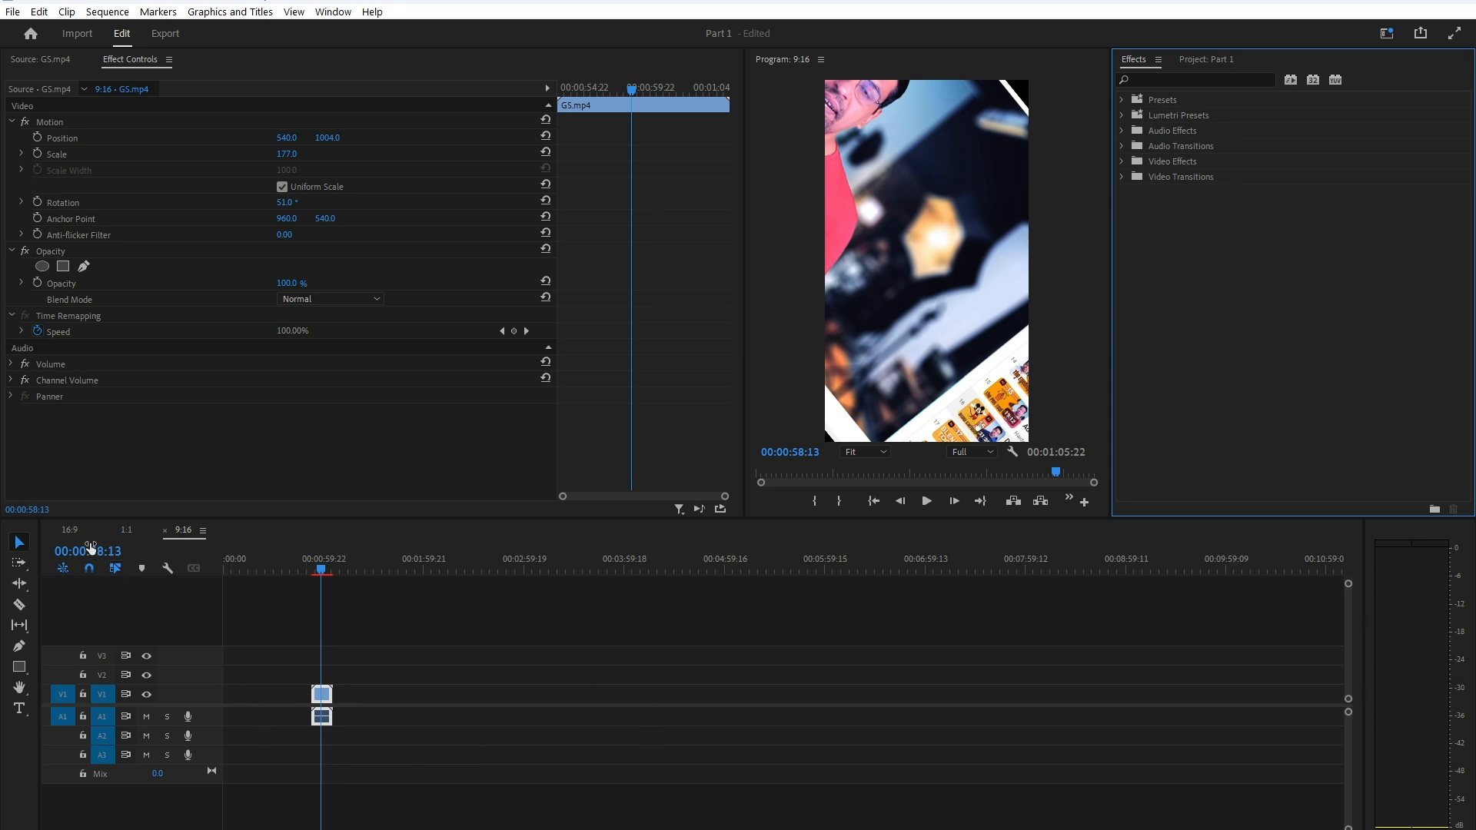
# Open the 16:9 sequence and widen the Program Monitor by narrowing the Effect Controls and Effects panel groups
pyautogui.click(71, 530)
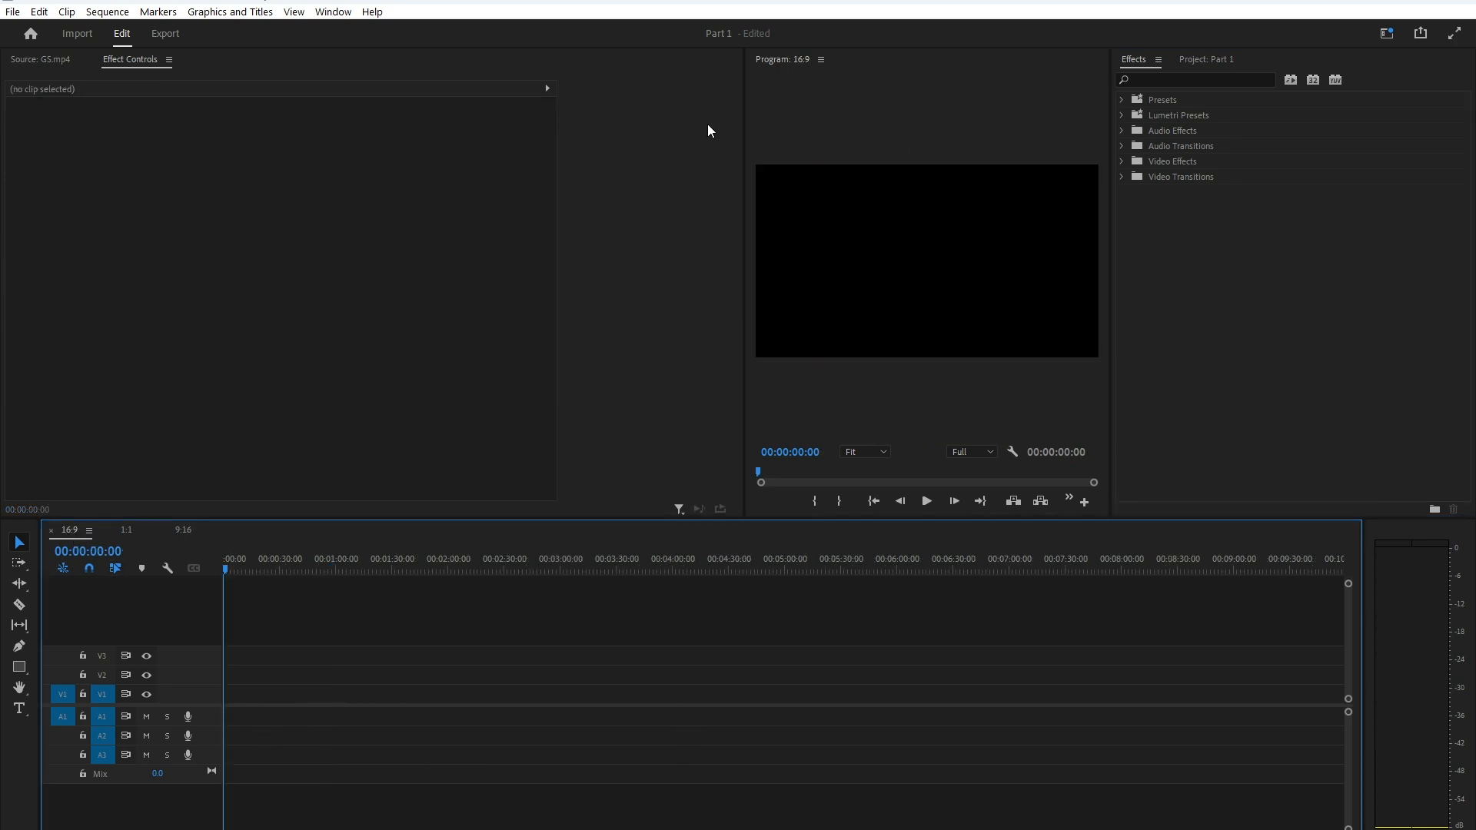
pyautogui.moveTo(737, 119); pyautogui.dragTo(446, 133)
pyautogui.moveTo(1110, 144); pyautogui.dragTo(1223, 144)
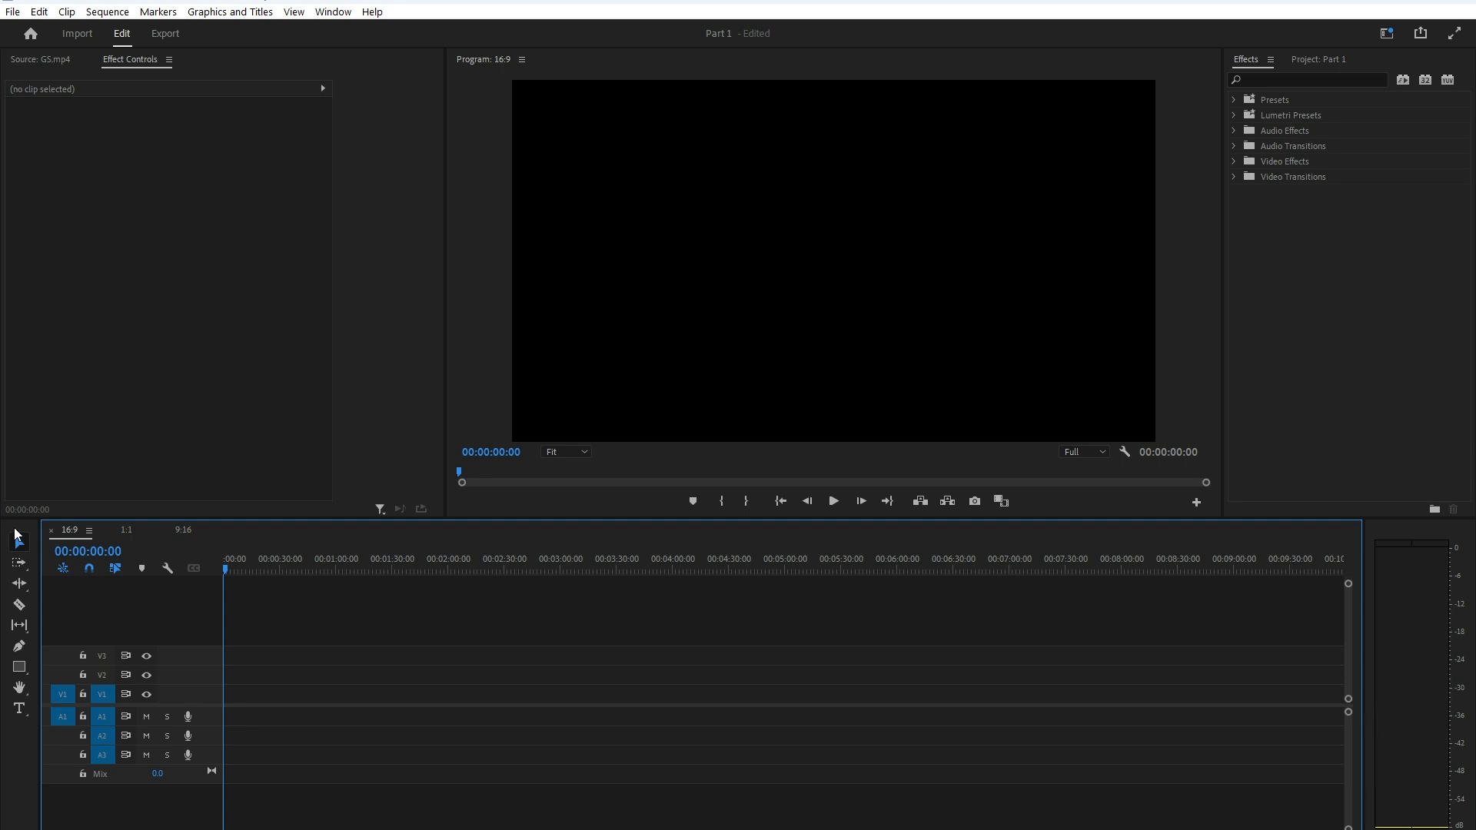
# Dock the Tools panel between the Effect Controls group and the Program Monitor, and narrow it to a single column
pyautogui.moveTo(15, 534); pyautogui.dragTo(477, 204)
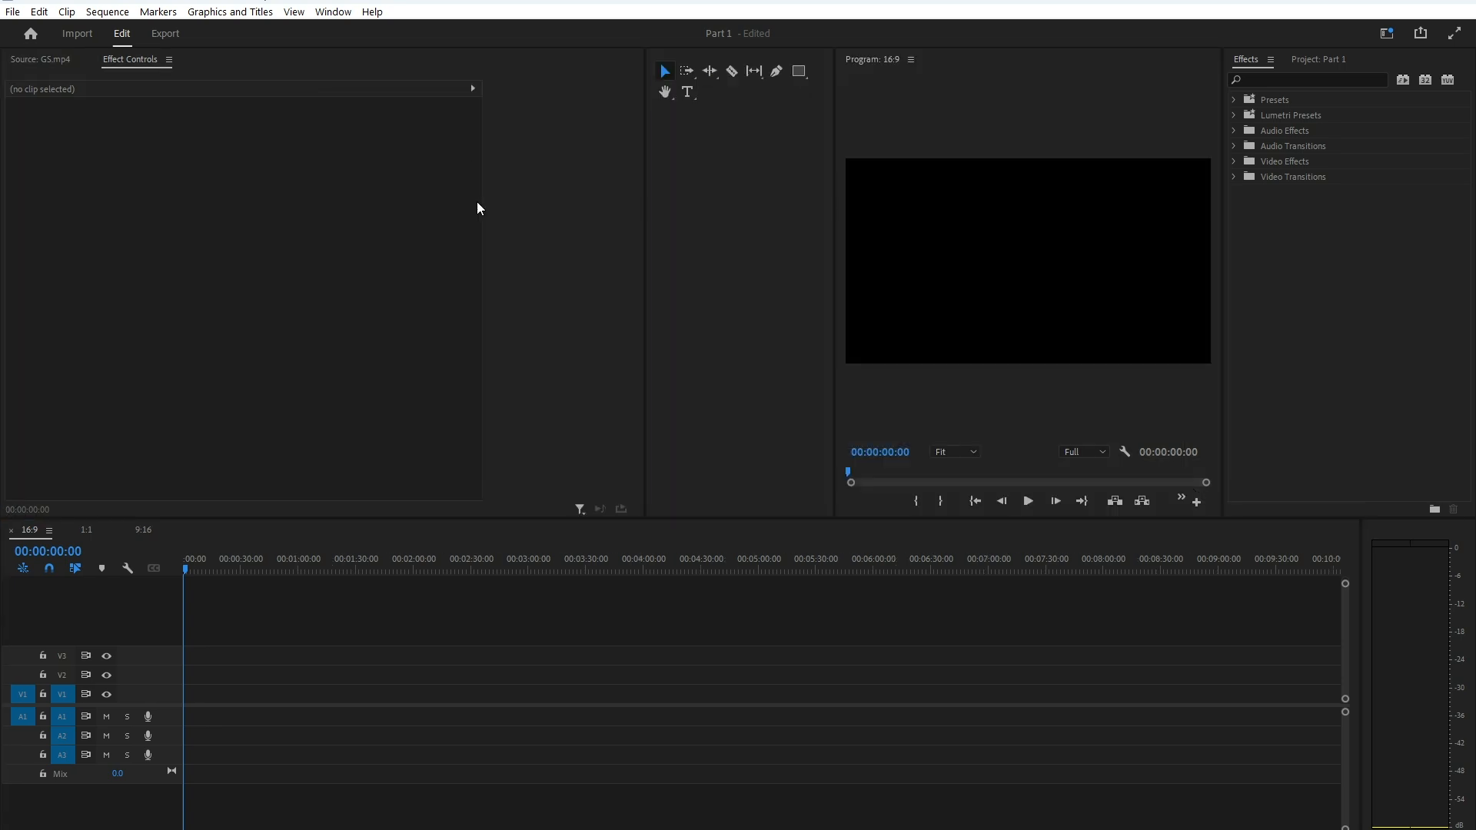
pyautogui.moveTo(830, 133); pyautogui.dragTo(563, 145)
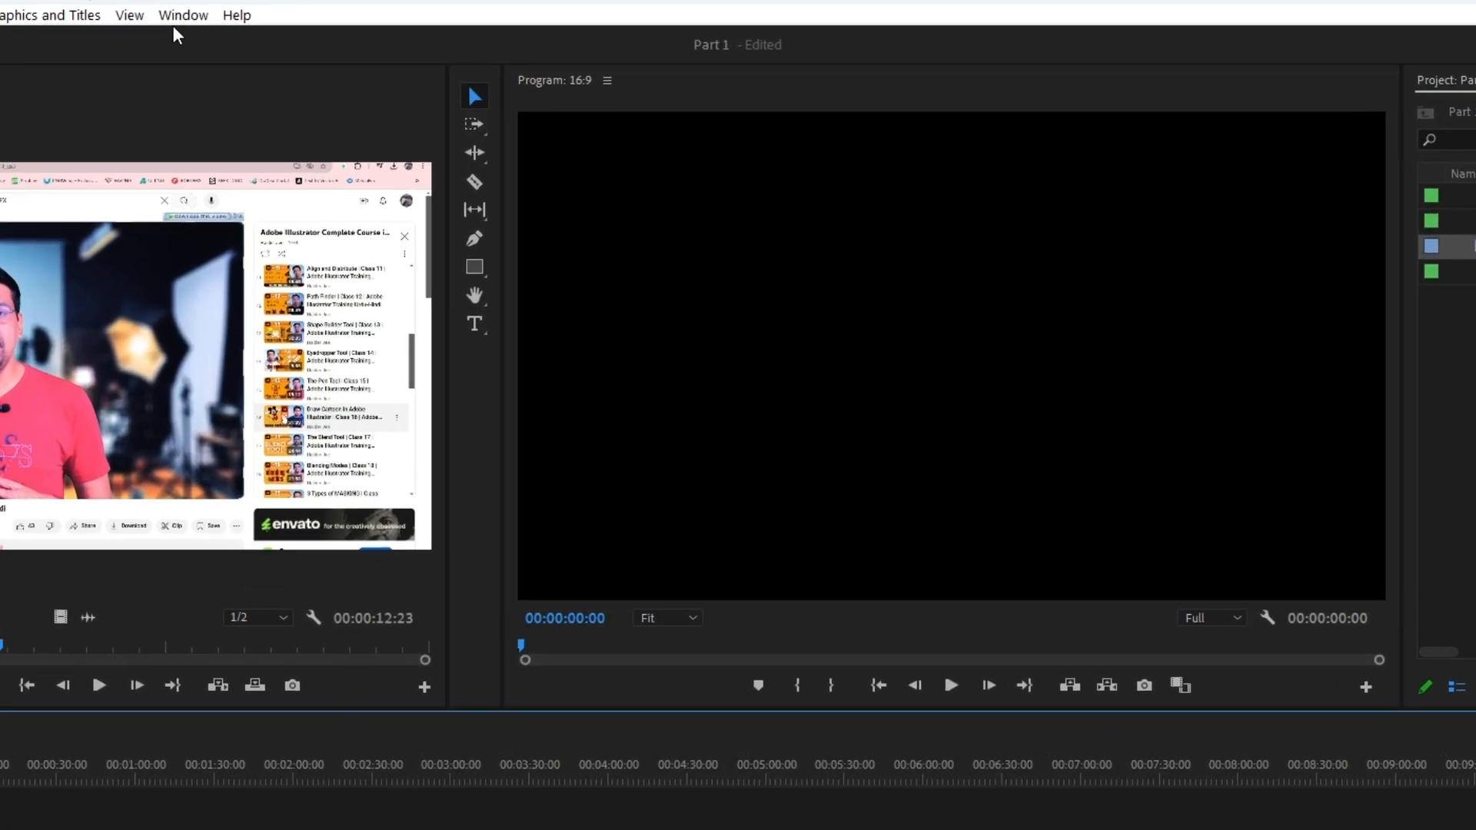
# Open the Premiere Composer extension and dock its panel in the group with Project and Effects
pyautogui.click(327, 12)
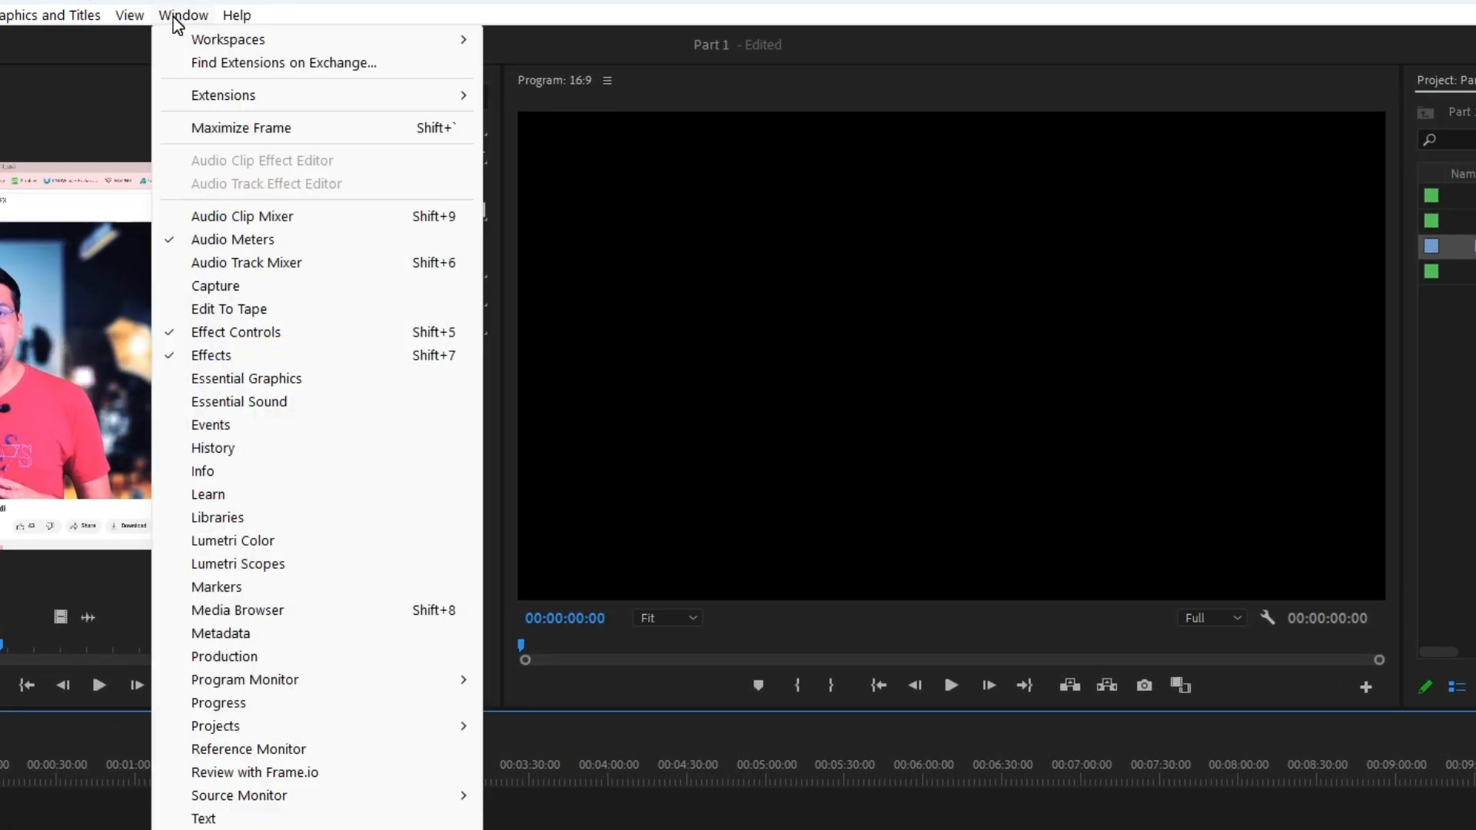
pyautogui.moveTo(198, 99)
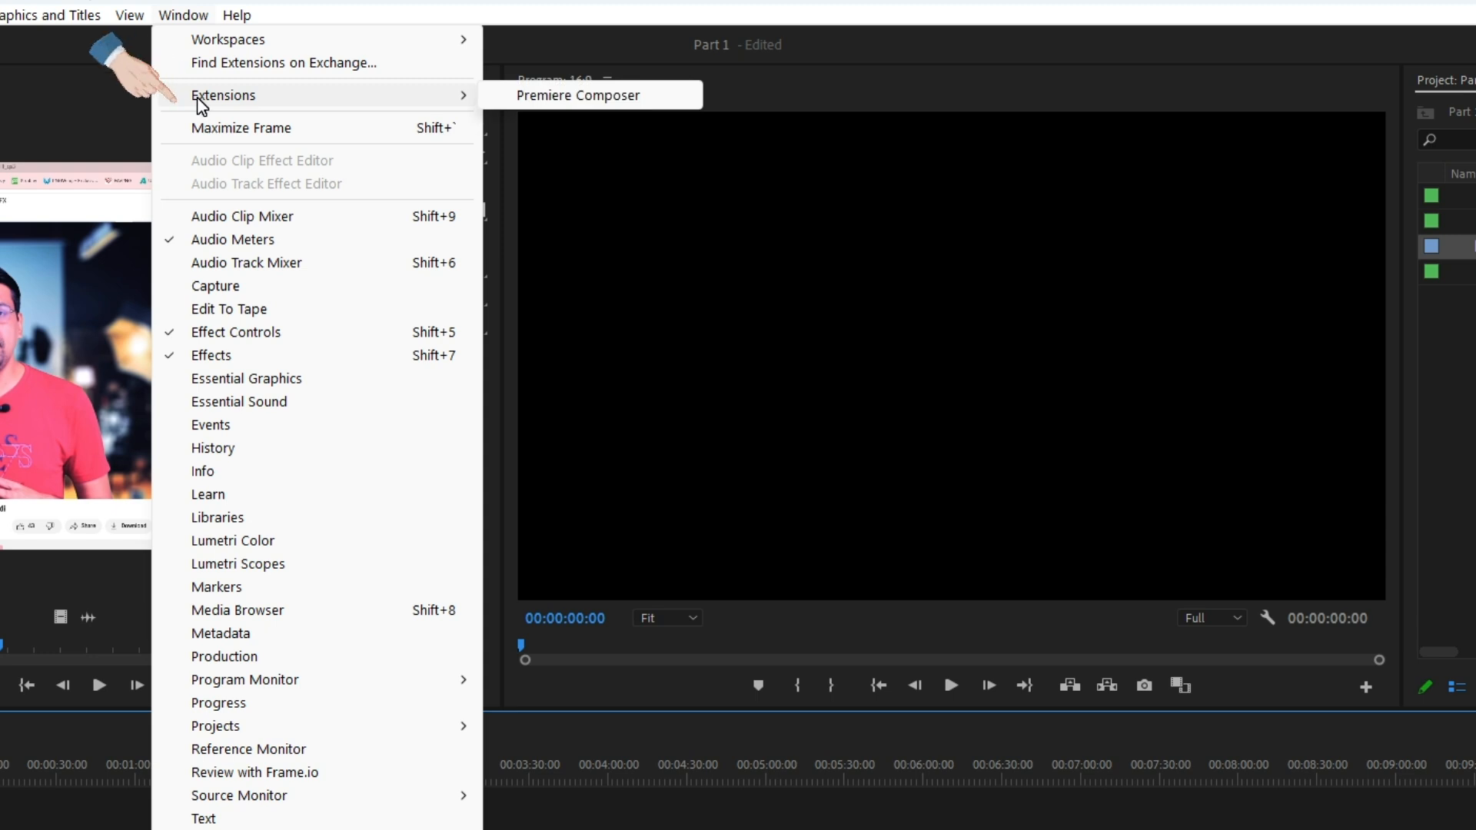
pyautogui.click(527, 103)
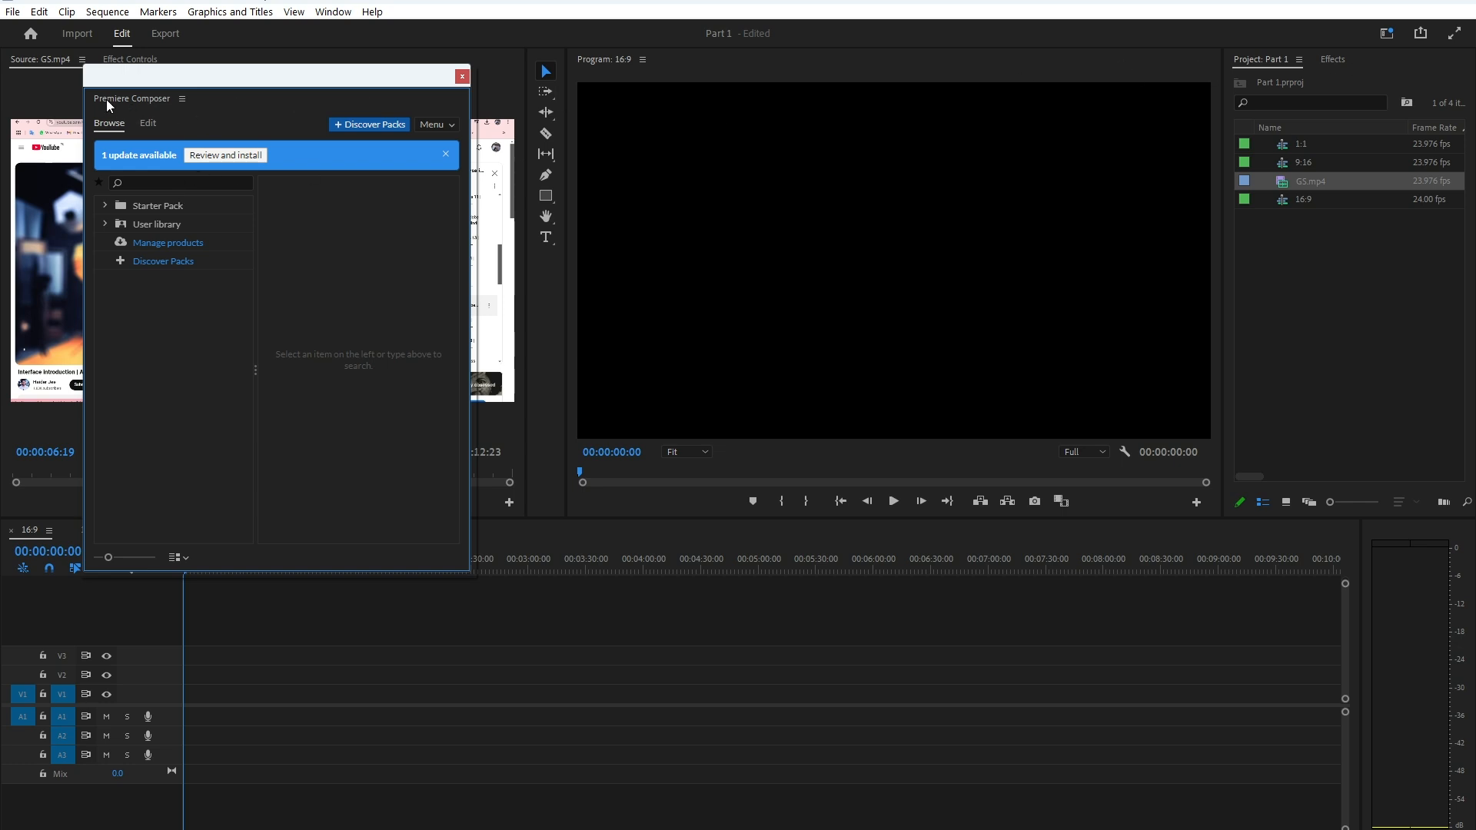
pyautogui.moveTo(106, 99); pyautogui.dragTo(1377, 305)
# Look through the grouped Effects, Project and Premiere Composer panels, ending on the Project panel
pyautogui.click(1300, 60)
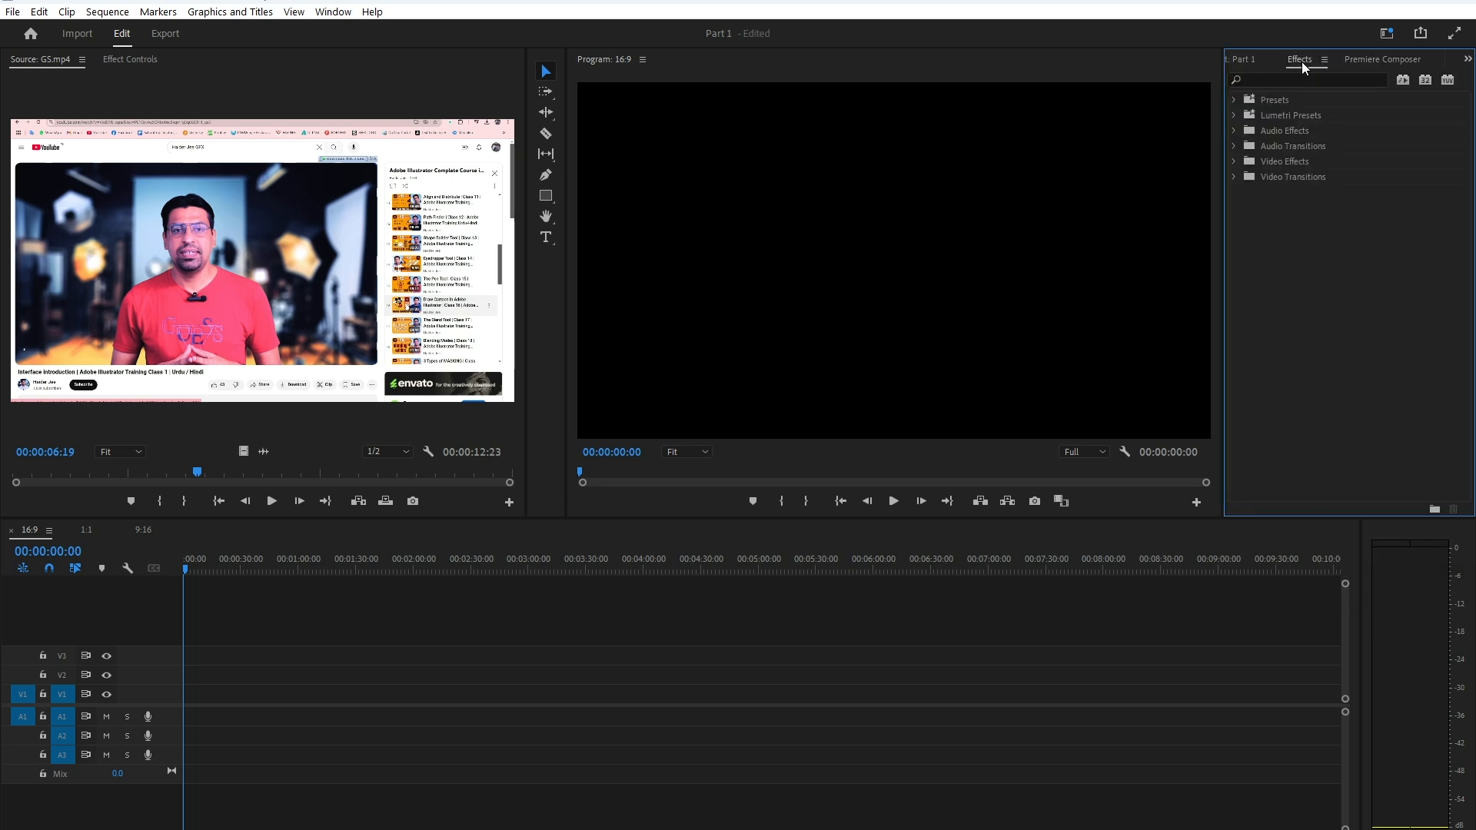
pyautogui.click(1252, 60)
pyautogui.click(1333, 60)
pyautogui.click(1390, 59)
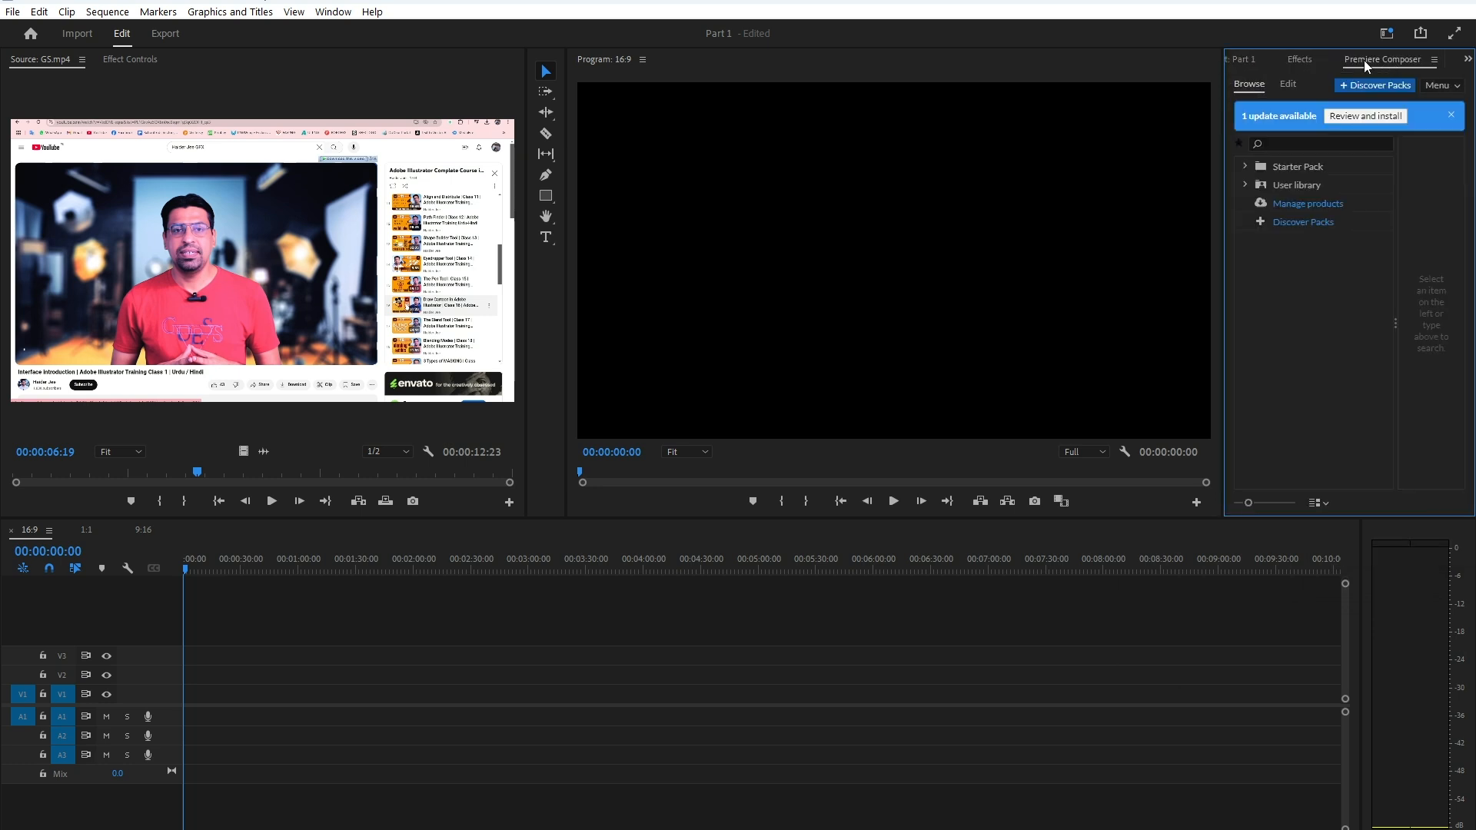
pyautogui.click(1247, 60)
pyautogui.click(1327, 58)
pyautogui.click(1386, 59)
pyautogui.click(1295, 64)
pyautogui.click(1249, 58)
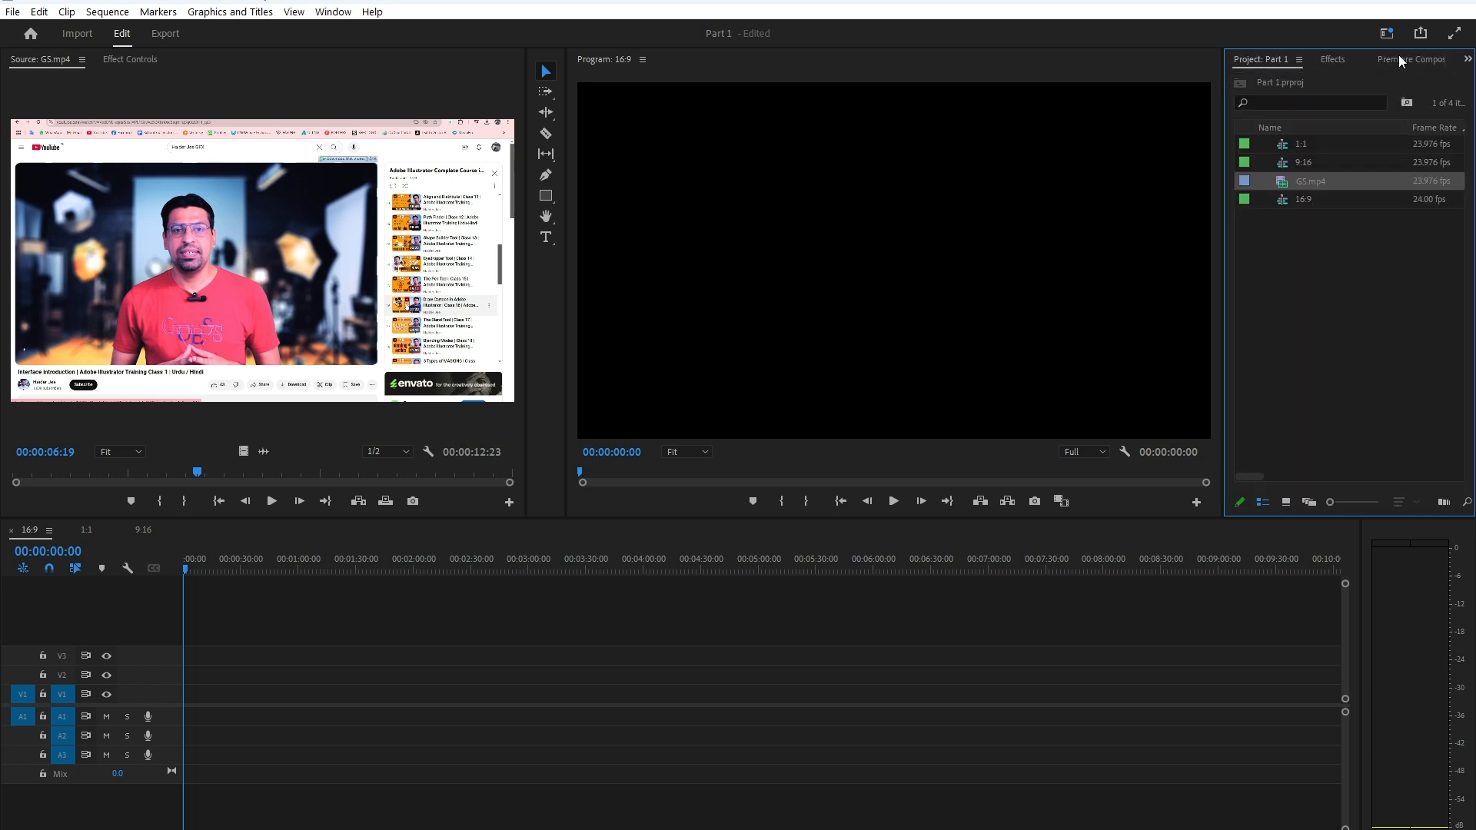